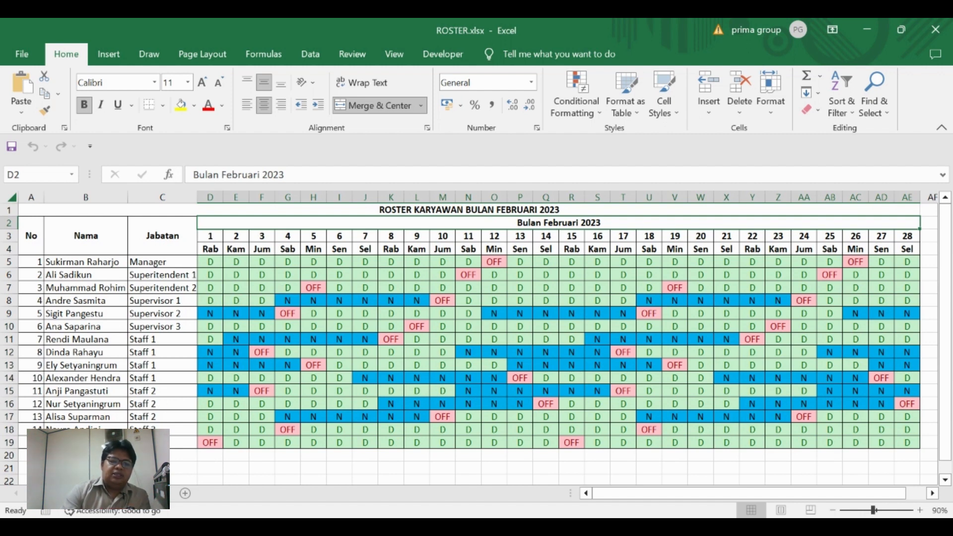
Open the actual attendance sheet and review its row 2 column headers from NO through KETERANGAN
click(122, 493)
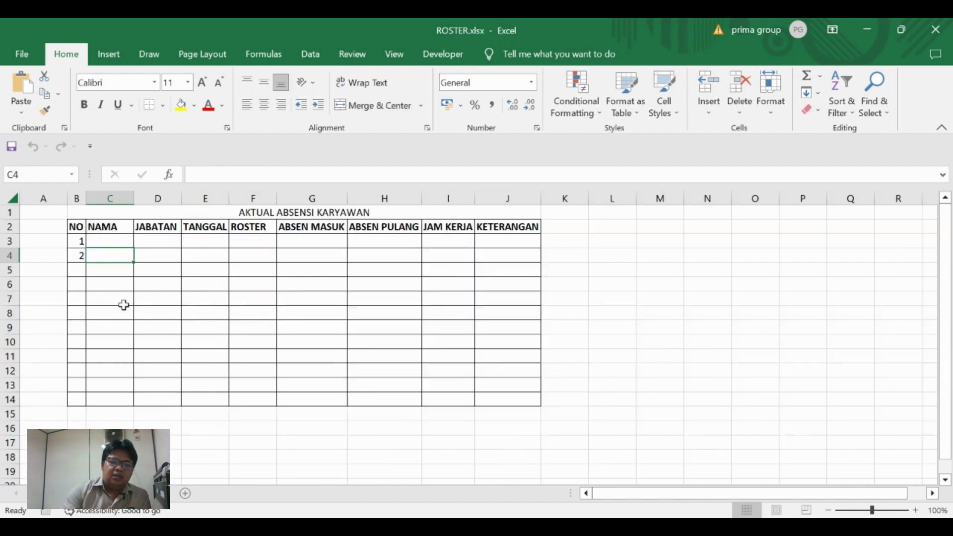
click(78, 227)
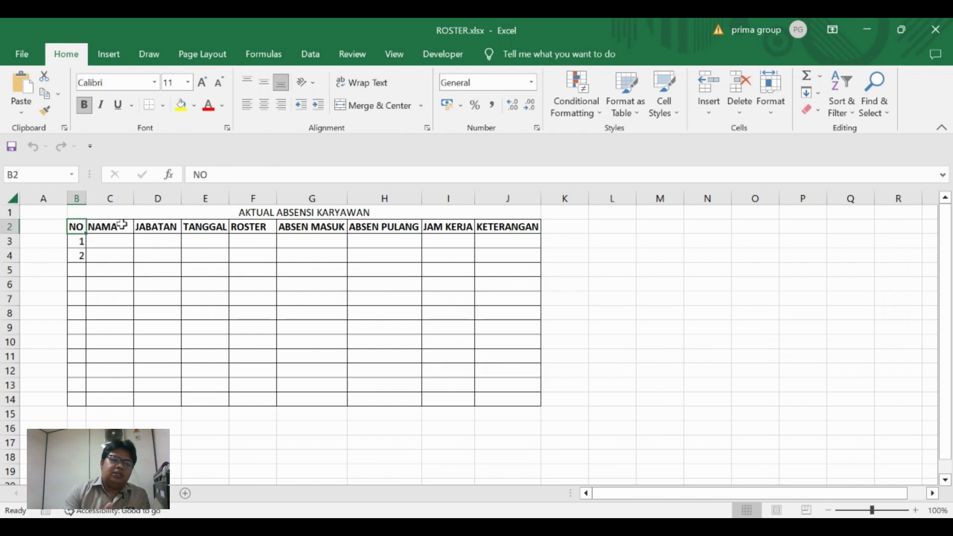
key(Right)
key(Right)
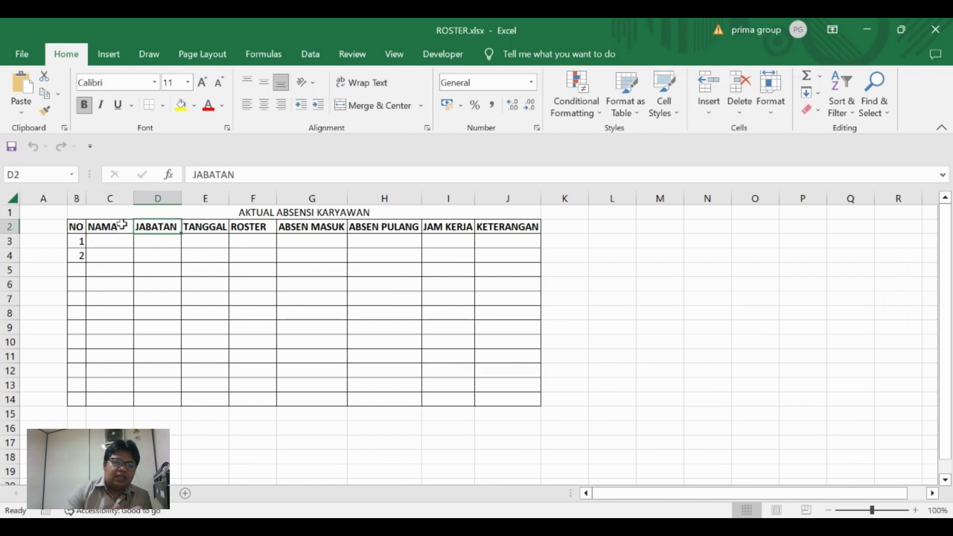
key(Right)
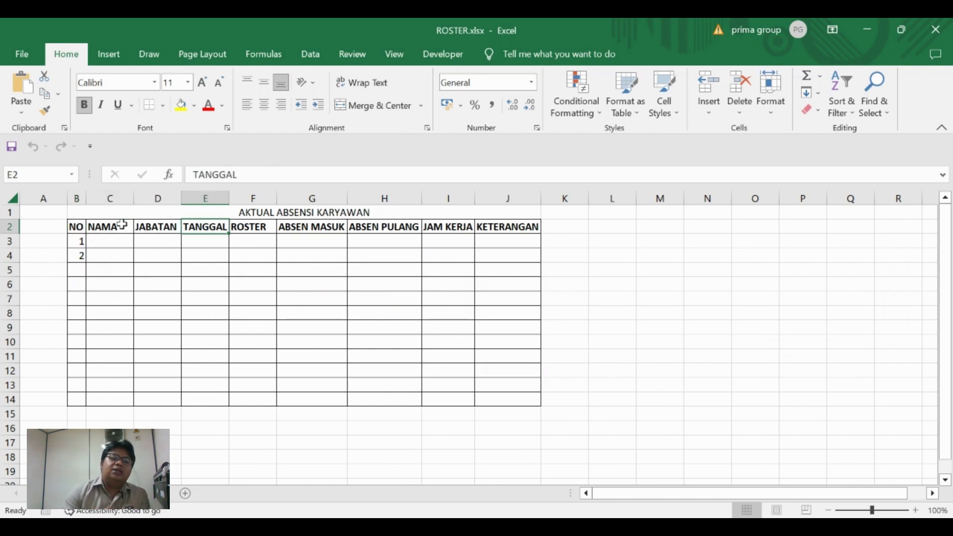
key(Right)
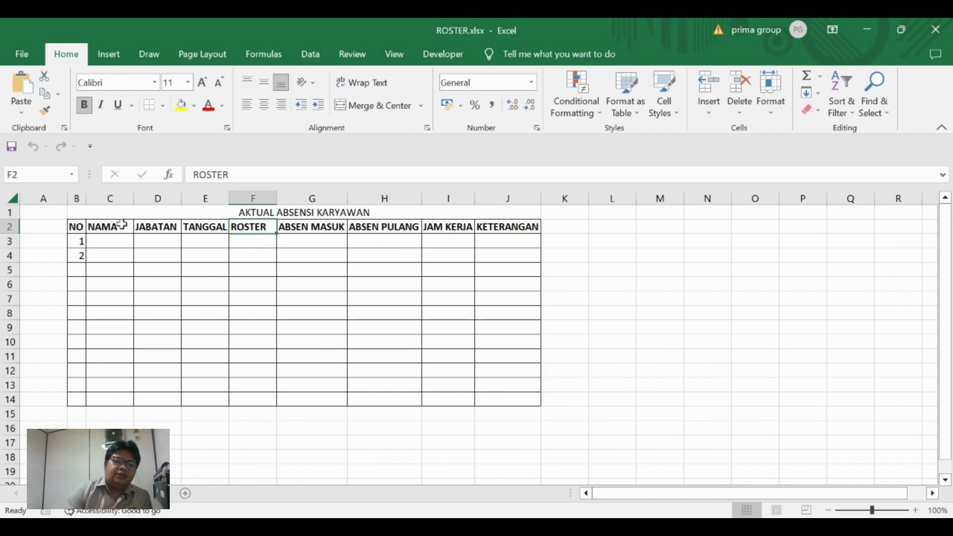
key(Right)
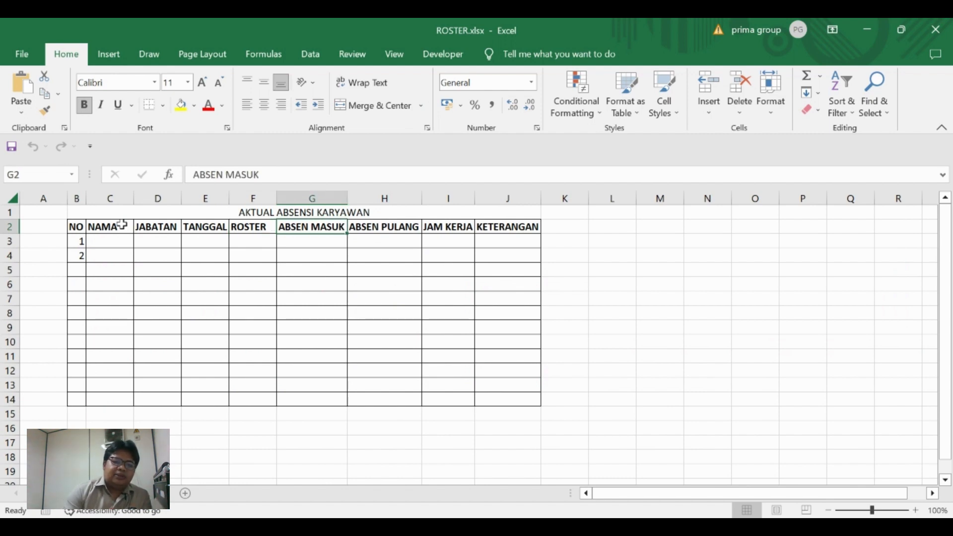
key(Right)
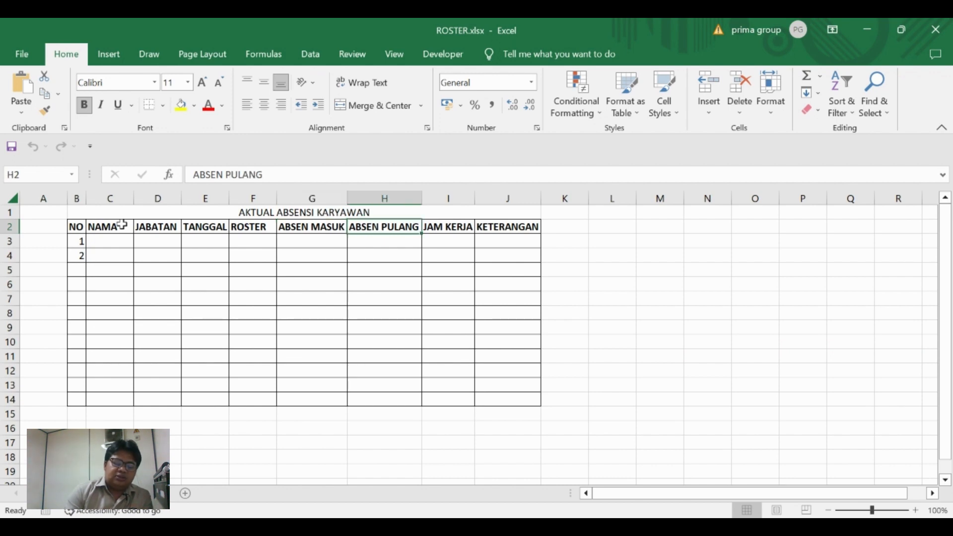
key(Right)
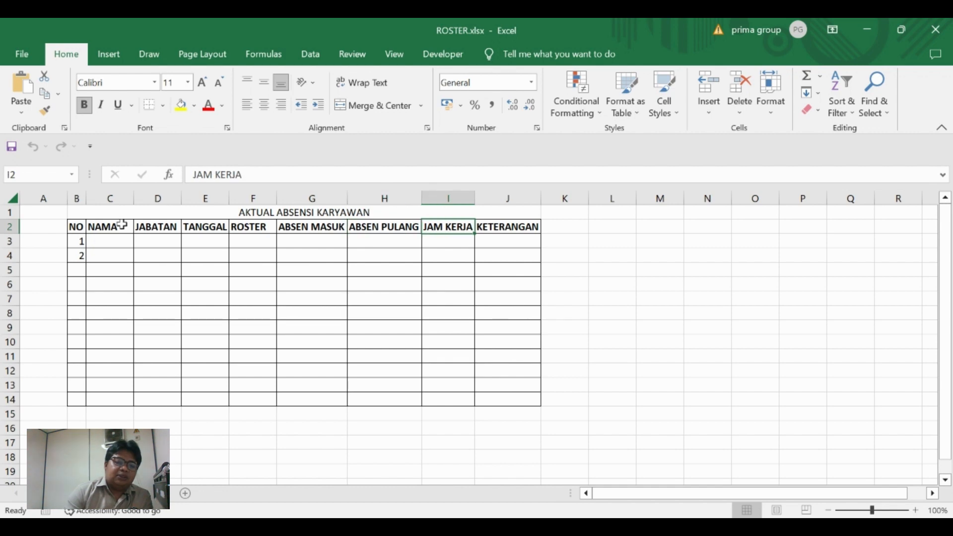
key(Right)
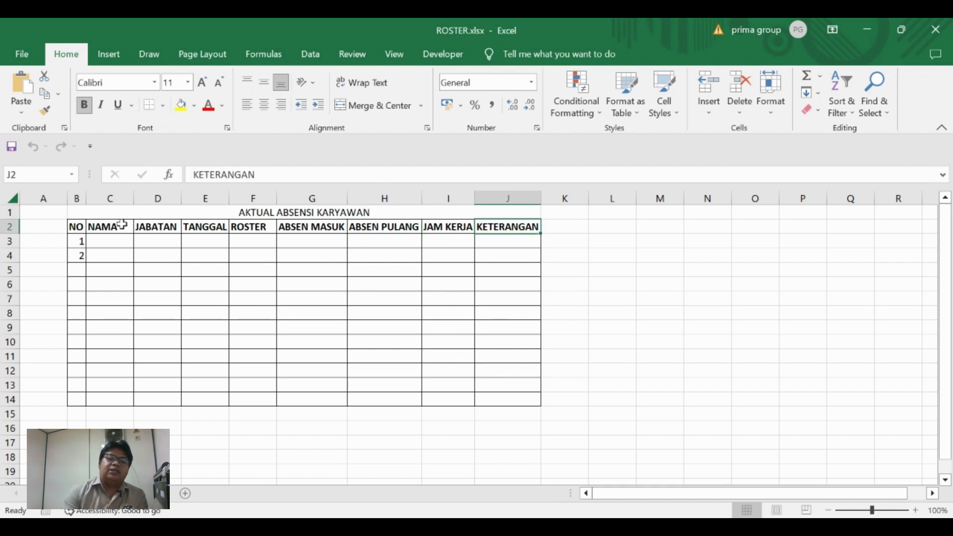
key(Down)
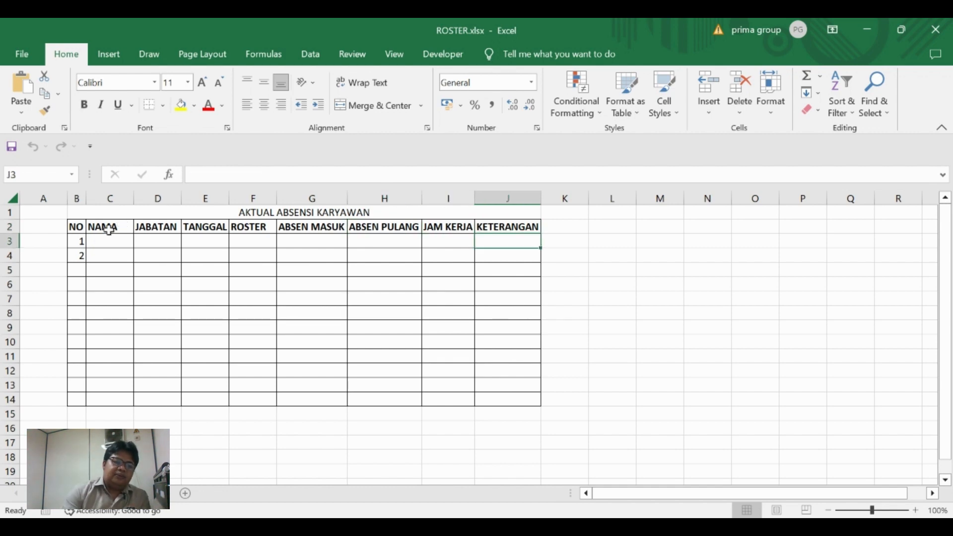
Make the table title AKTUAL ABSENSI KARYAWAN in row 1 bold
click(75, 259)
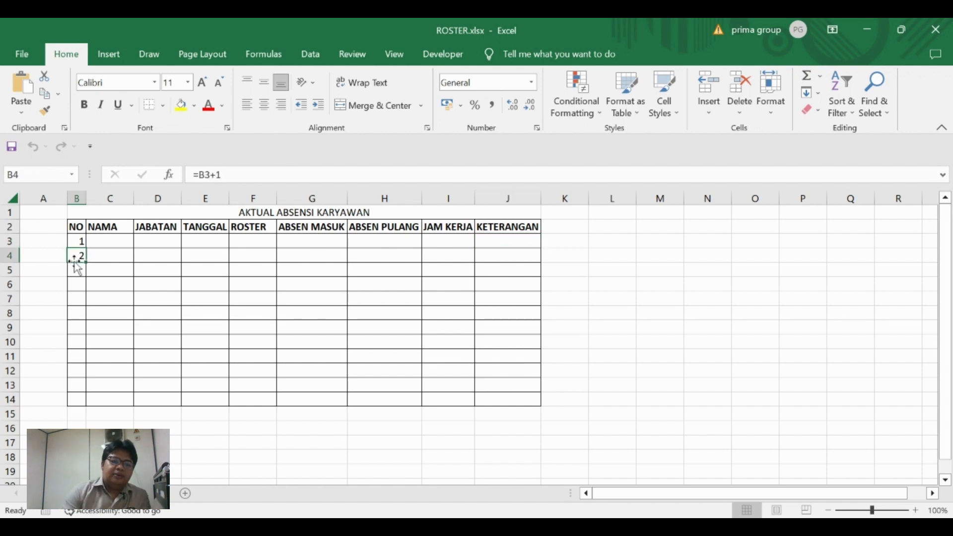
click(229, 213)
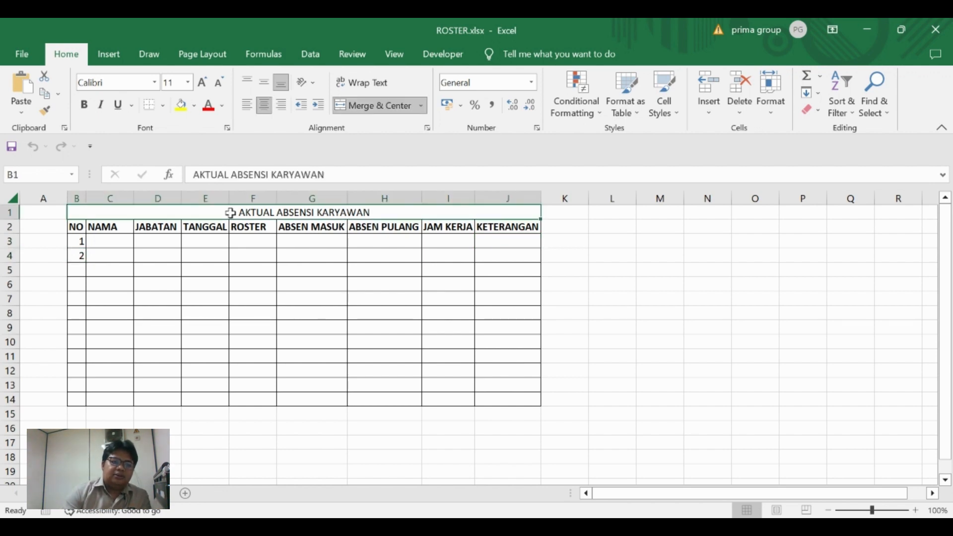
click(84, 105)
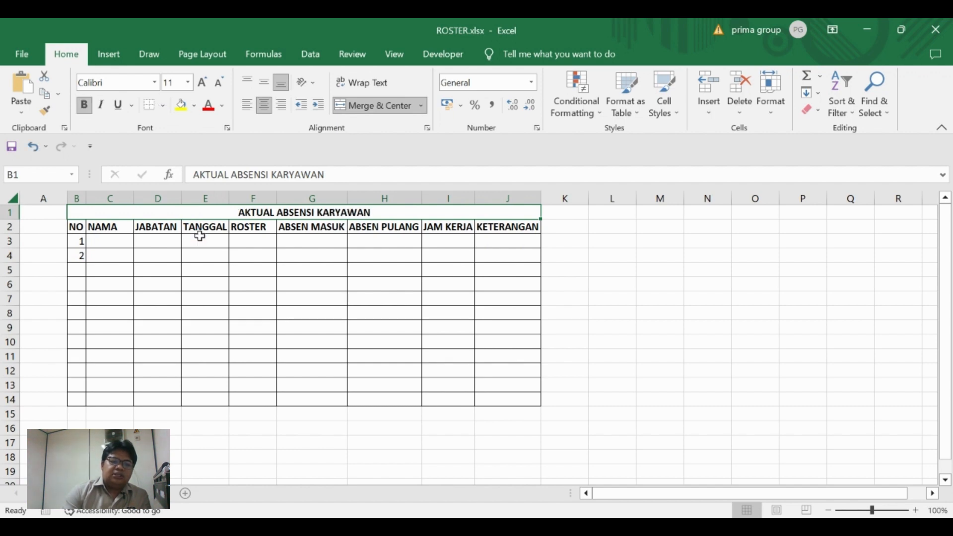
Copy all employee names and positions (B5:C19) from the February roster sheet into the attendance table starting at C3
click(117, 242)
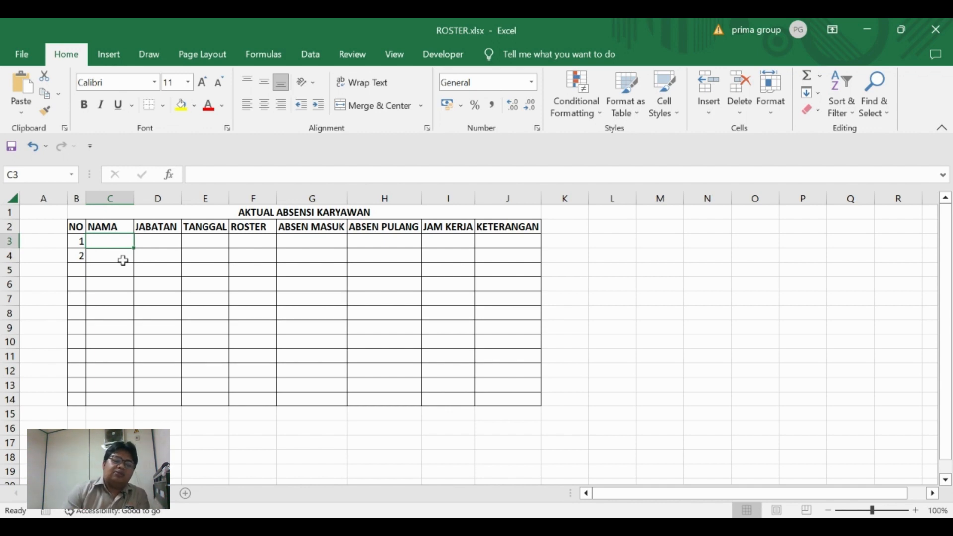
click(77, 270)
key(Right)
key(Up)
key(Up)
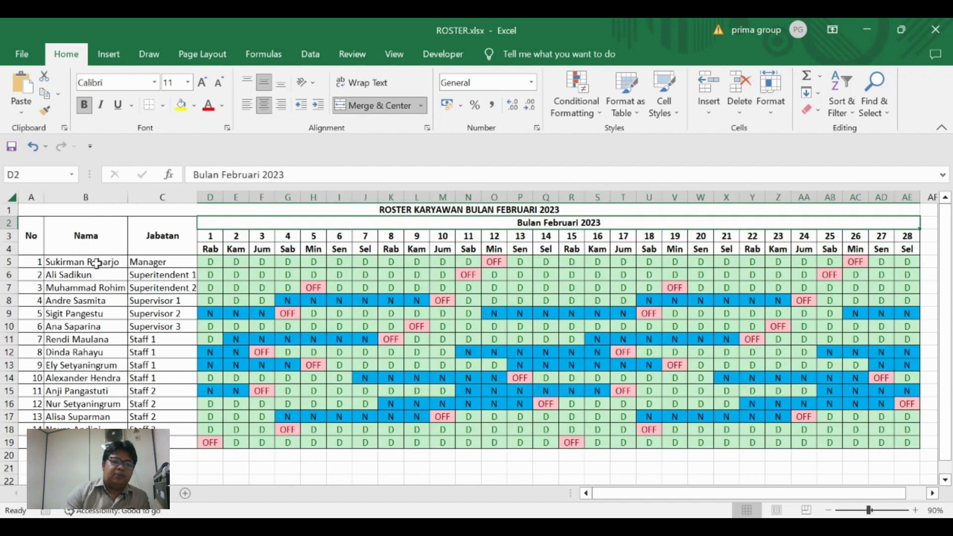
key(Up)
key(Down)
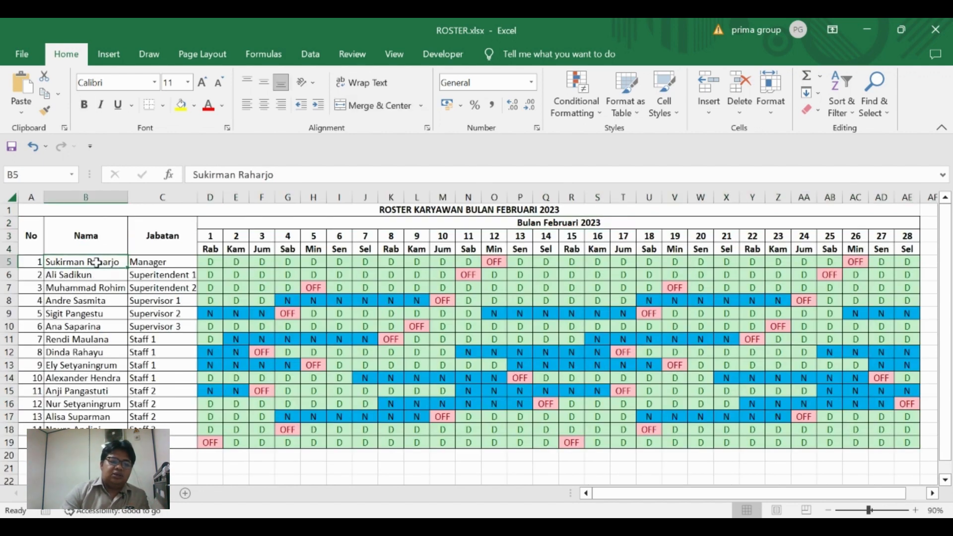
key(shift+Down)
key(ctrl+shift+Down)
key(shift+Right)
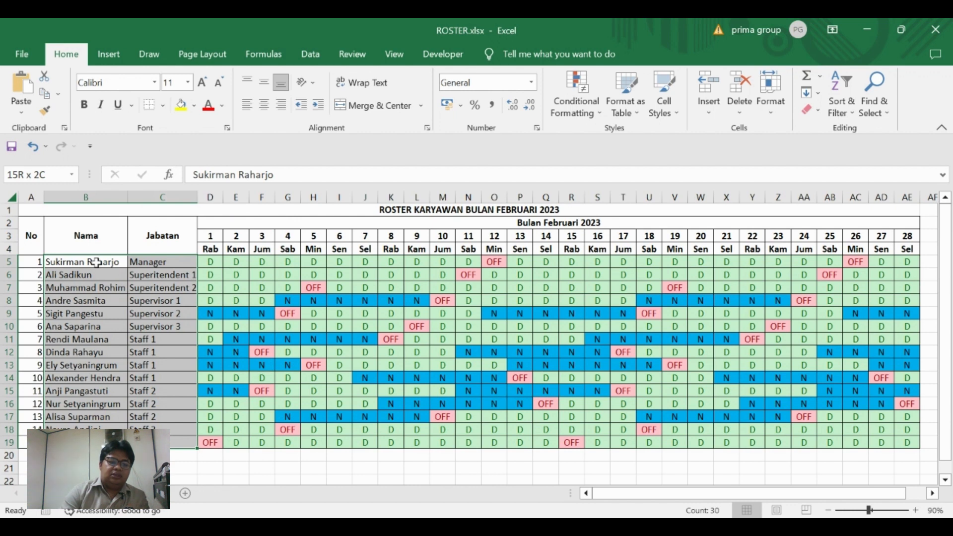
key(ctrl+c)
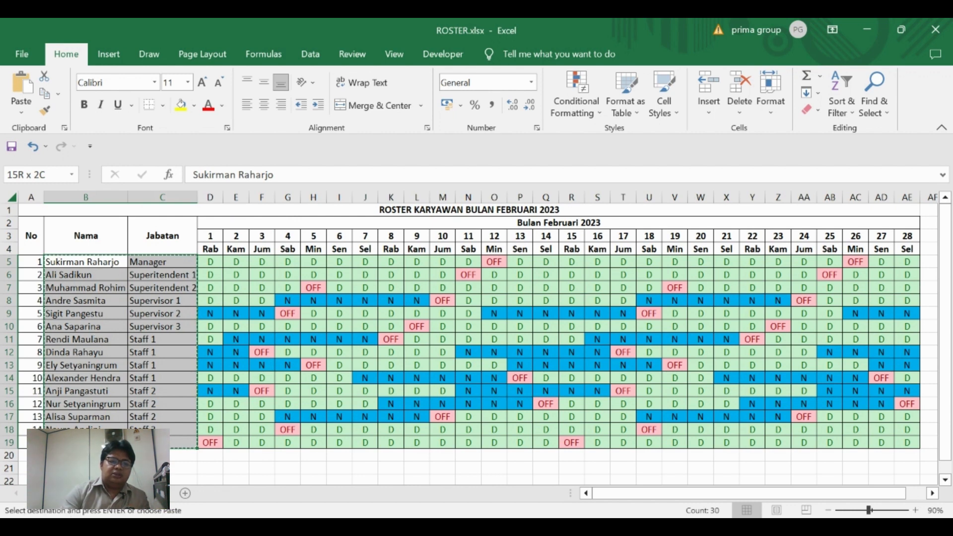
key(ctrl+Page_Down)
key(Return)
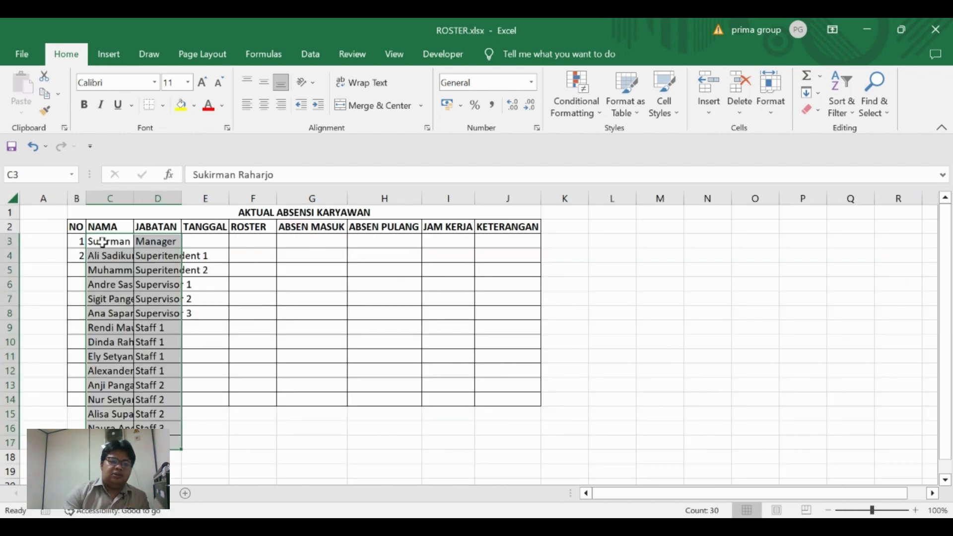
Copy the numbering formula from B4 down to B17 and autofit the JABATAN column's width
click(102, 243)
key(Down)
key(Down)
key(Down)
key(Down)
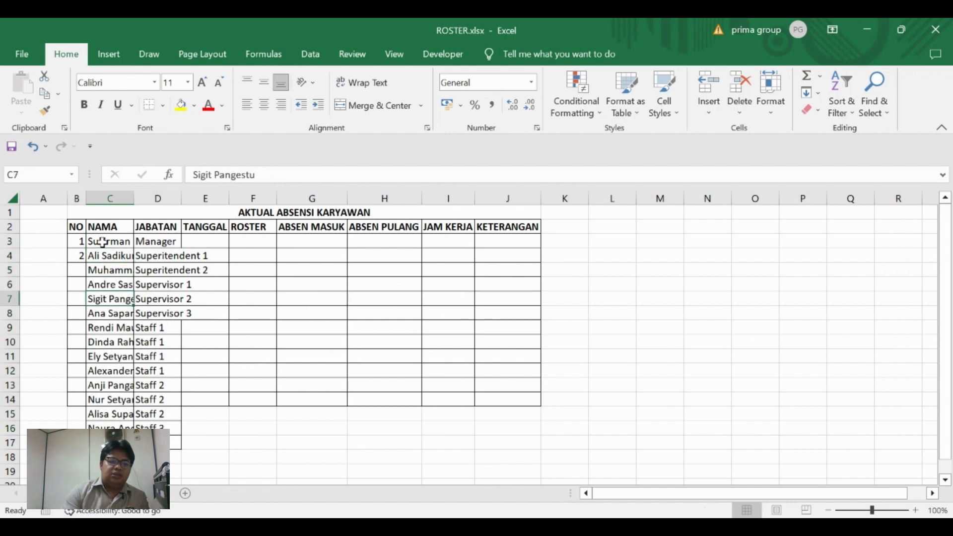
key(Left)
key(Up)
key(Up)
key(Up)
key(ctrl+c)
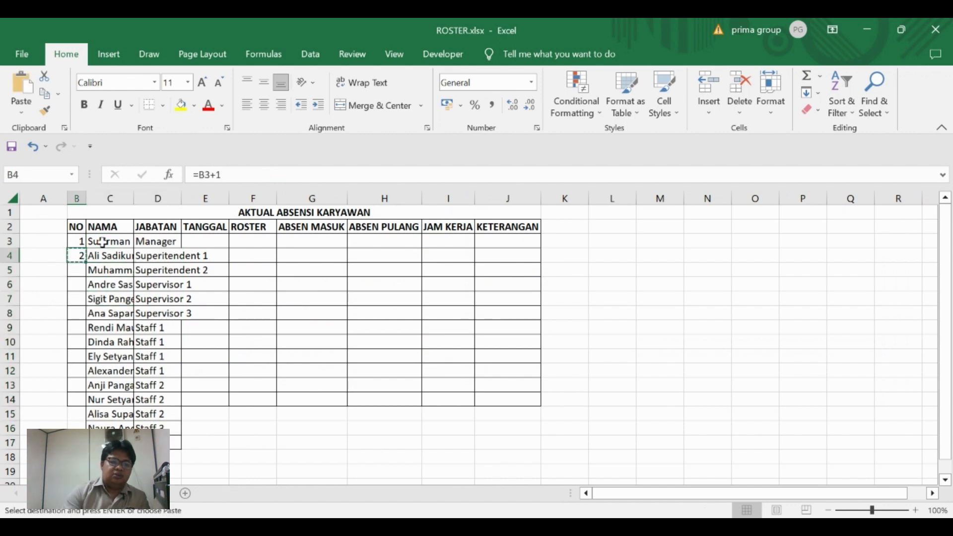
key(shift+Down)
key(shift+Down)
key(shift+Down)
key(shift+Down)
key(shift+Down)
key(shift+Down)
key(shift+Down)
key(shift+Down)
key(shift+Down)
key(shift+Down)
key(shift+Down)
key(shift+Down)
key(shift+Down)
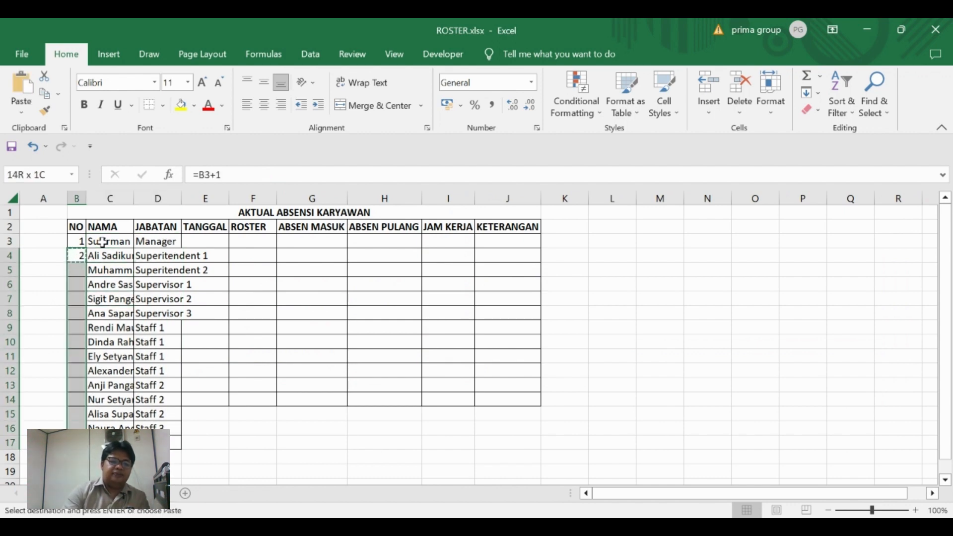
key(Return)
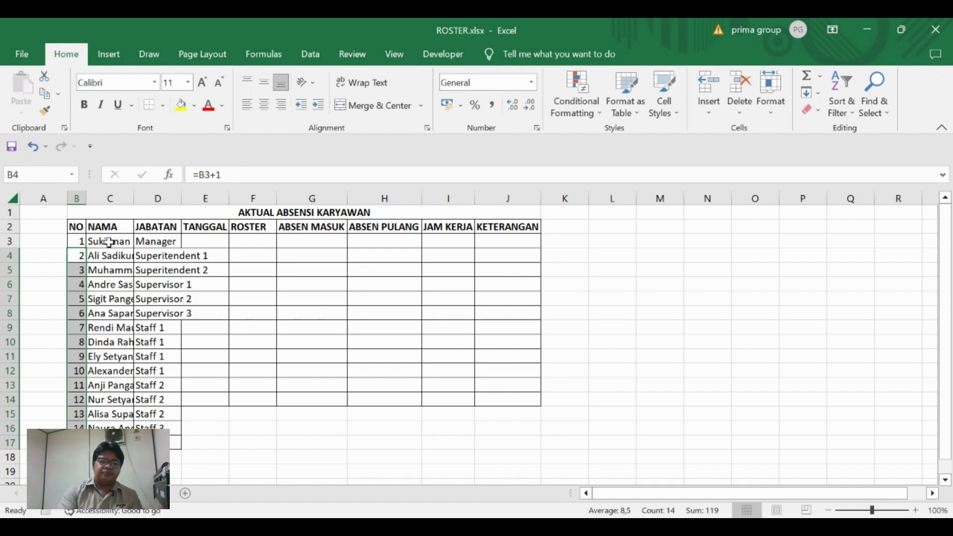
double_click(184, 199)
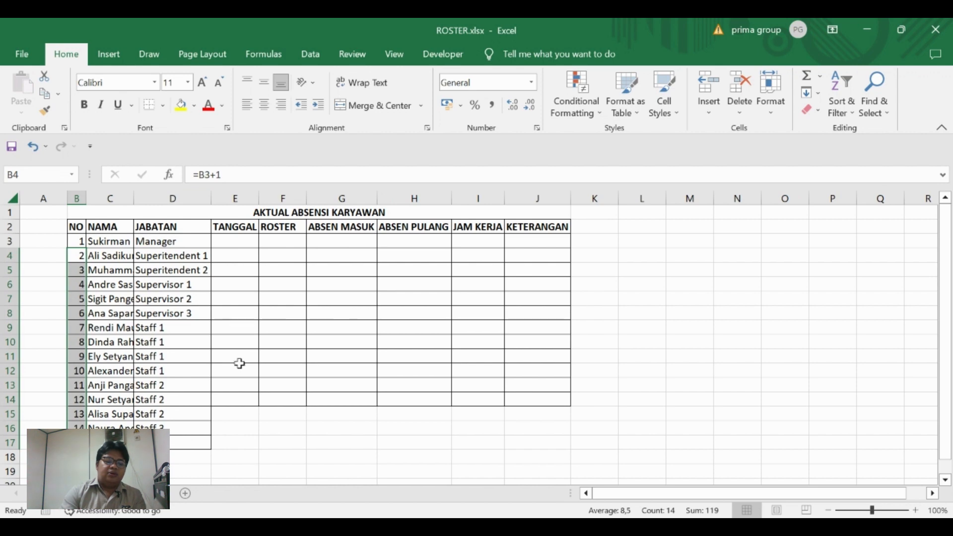
click(124, 255)
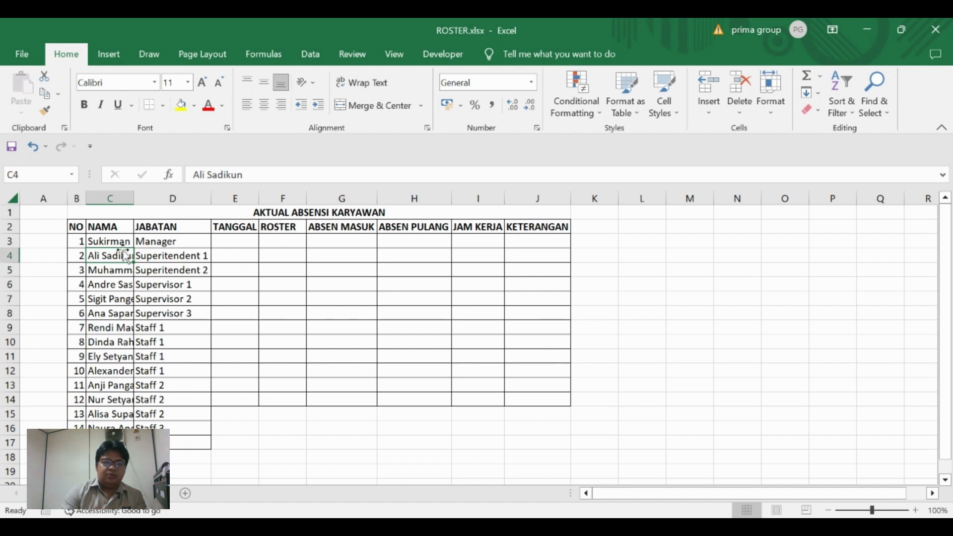
Copy the number, name and position block B3:D17 and paste it directly below, starting at B18
click(79, 239)
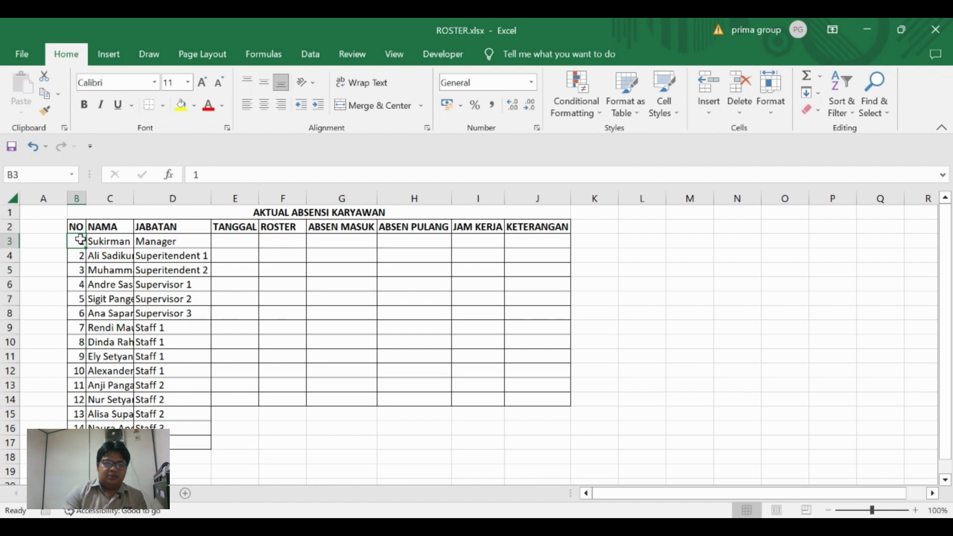
key(Right)
key(Left)
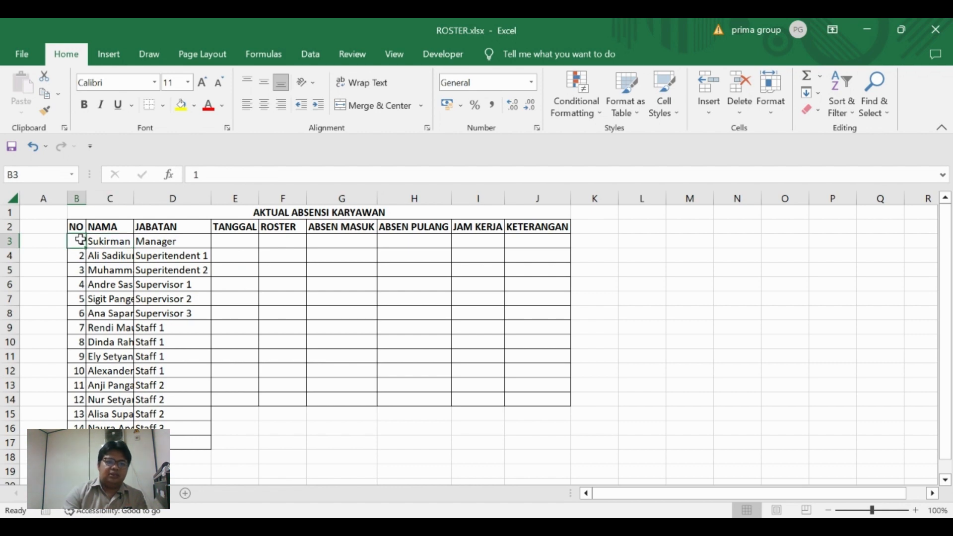
key(shift+Right)
key(shift+Right)
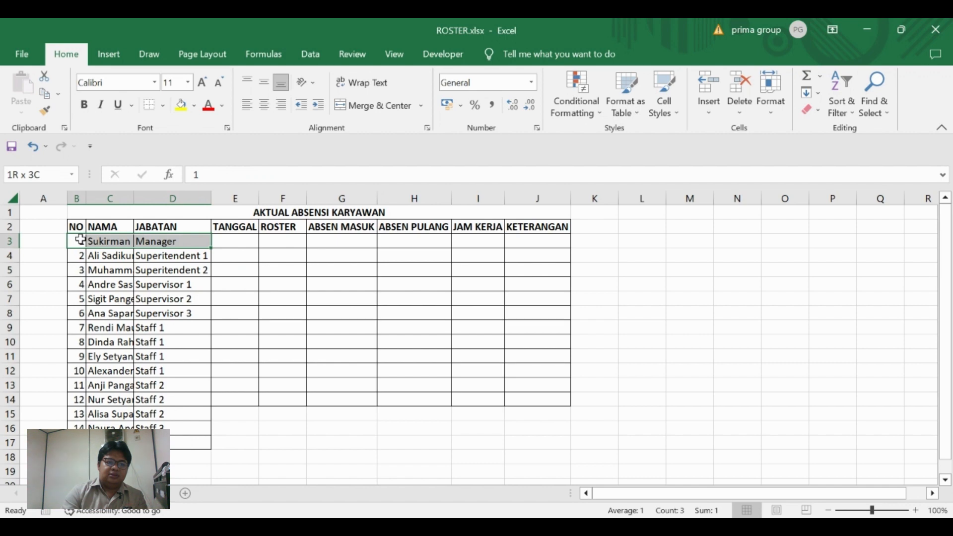
key(ctrl+shift+Down)
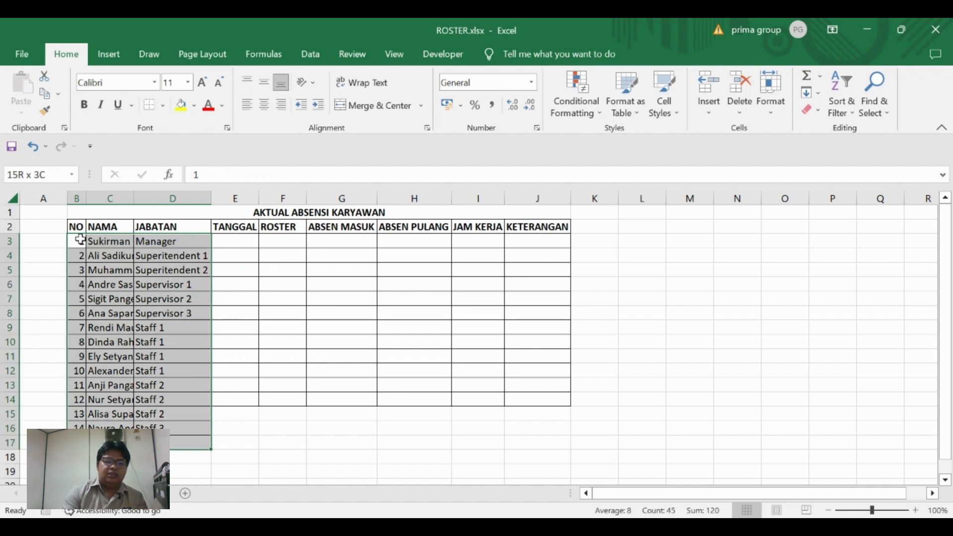
key(ctrl+c)
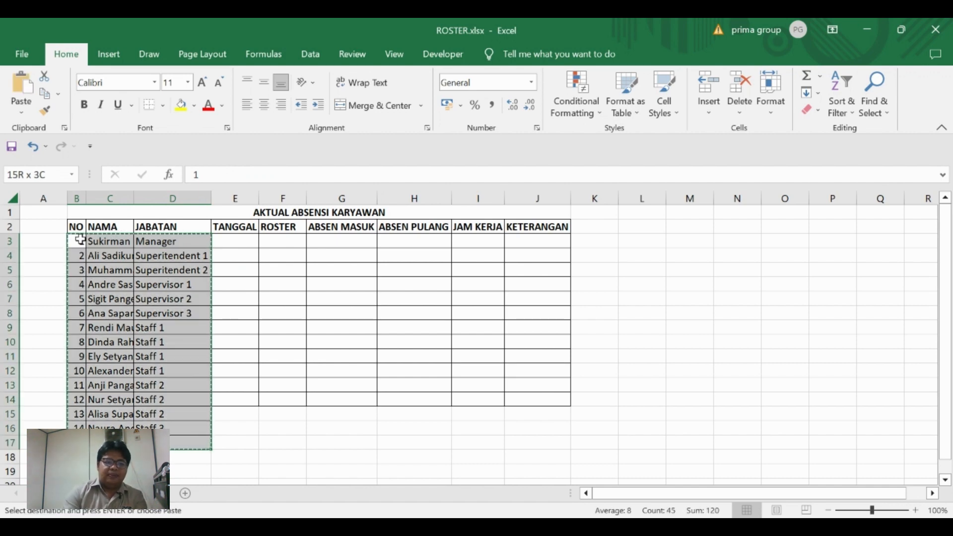
key(Down)
key(Down)
key(Down)
key(Down)
key(Down)
key(Down)
key(Down)
key(Down)
key(Down)
key(Down)
key(Down)
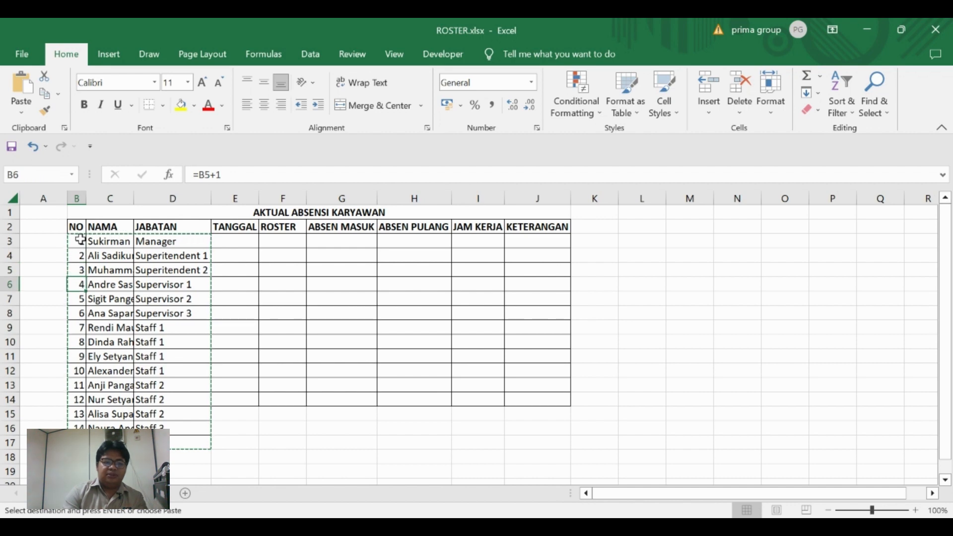
key(Down)
key(Down)
key(Down)
key(Down)
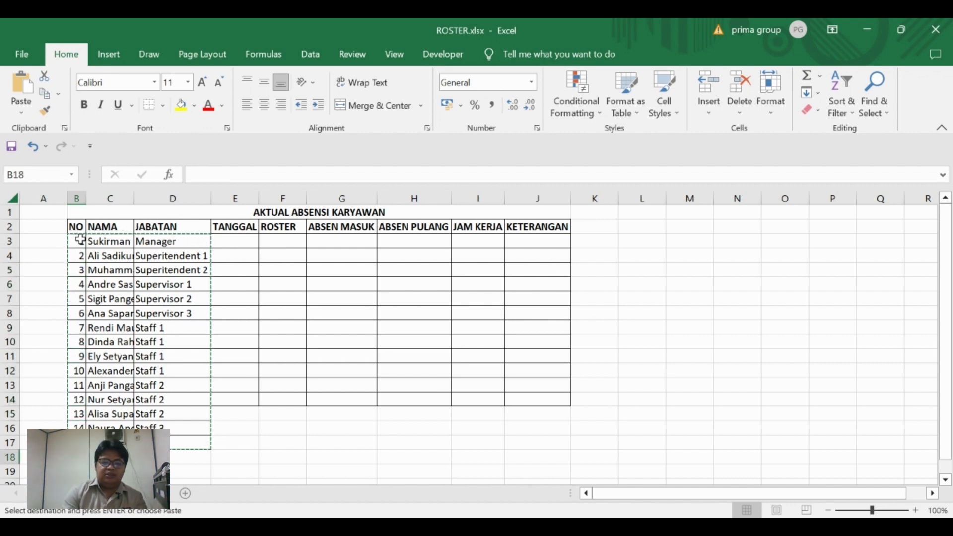
key(ctrl+v)
Paste the same employee block three more times below the list, starting at B33, B48 and B63
key(ctrl+Down)
key(Down)
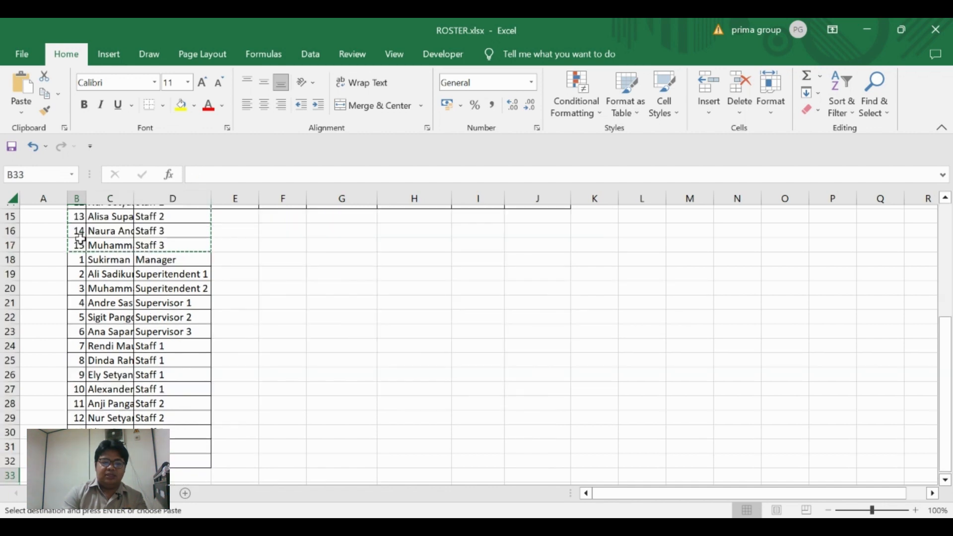
key(ctrl+v)
key(ctrl+Down)
key(Down)
key(ctrl+v)
key(ctrl+Down)
key(Down)
key(ctrl+v)
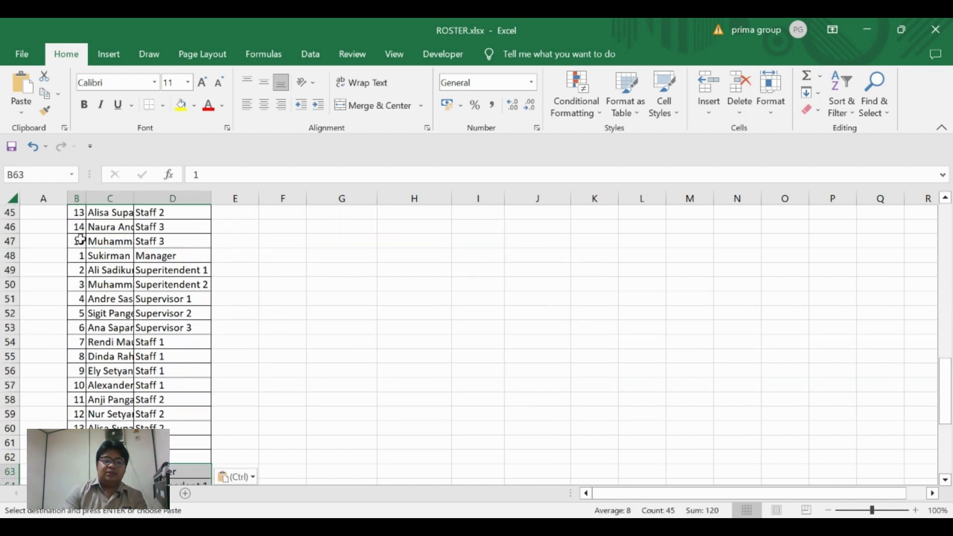
key(Down)
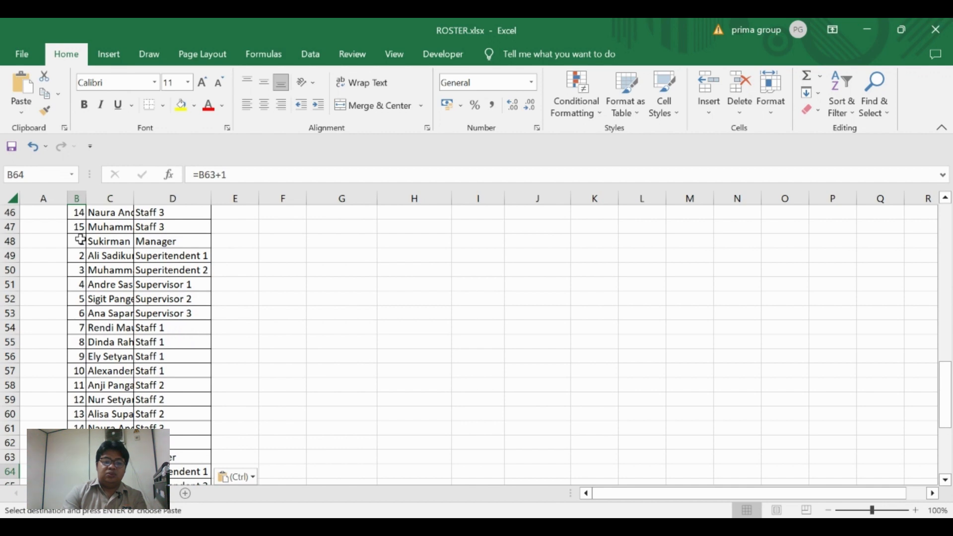
Undo the repeated employee blocks pasted below row 17 and return to cell A1
key(Down)
key(ctrl+Down)
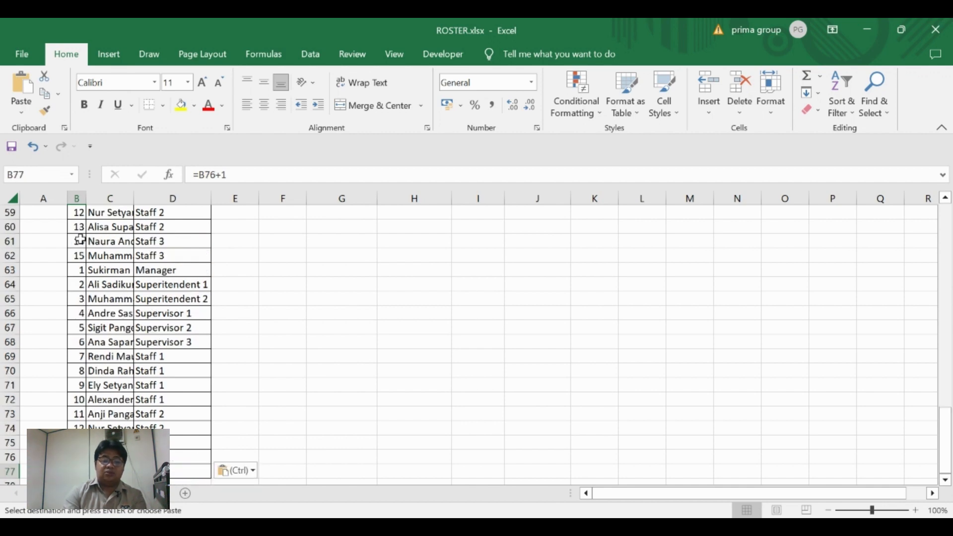
key(Down)
key(Up)
key(Escape)
key(ctrl+Home)
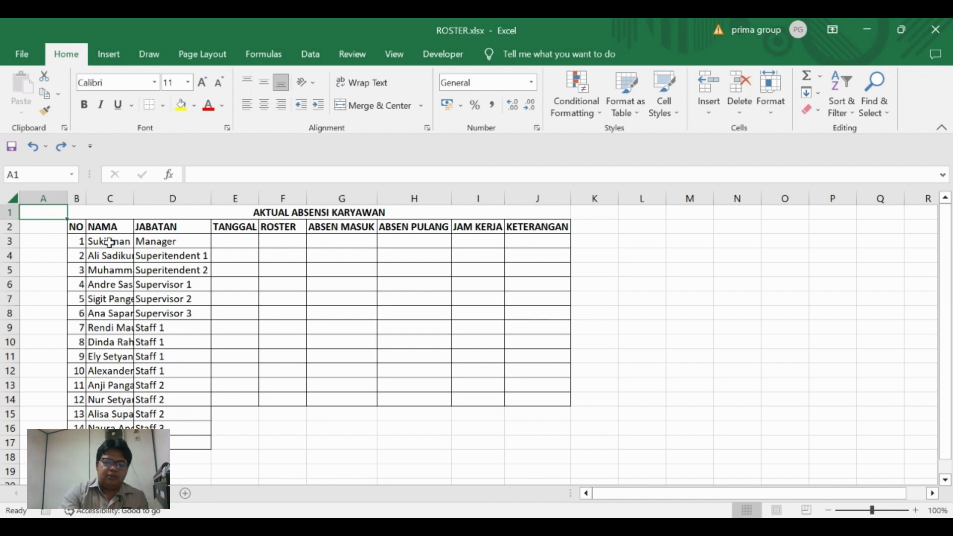
Enter the formula =COUNTIF(B:B;1) in A1 to count the blocks starting with number 1 in the NO column
text(CO)
key(BackSpace)
key(BackSpace)
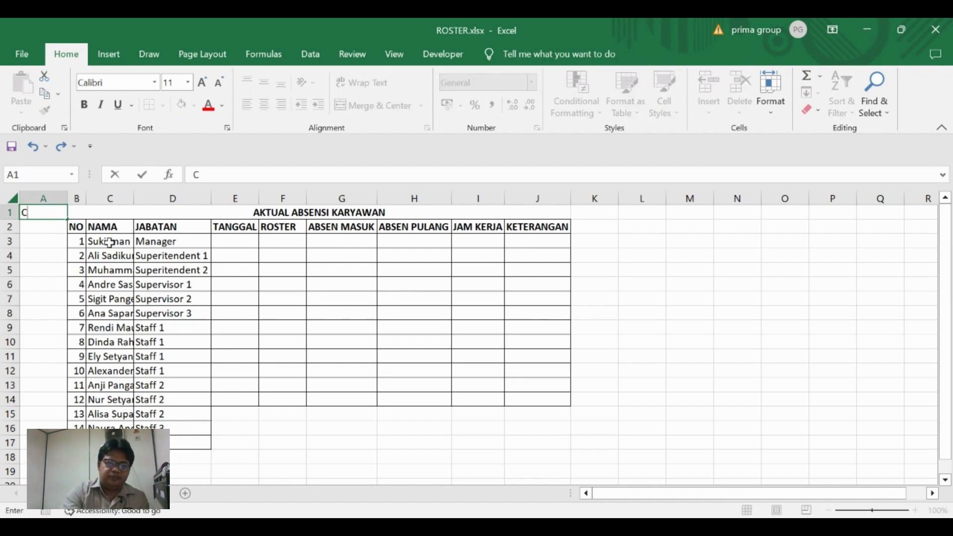
text(=COU)
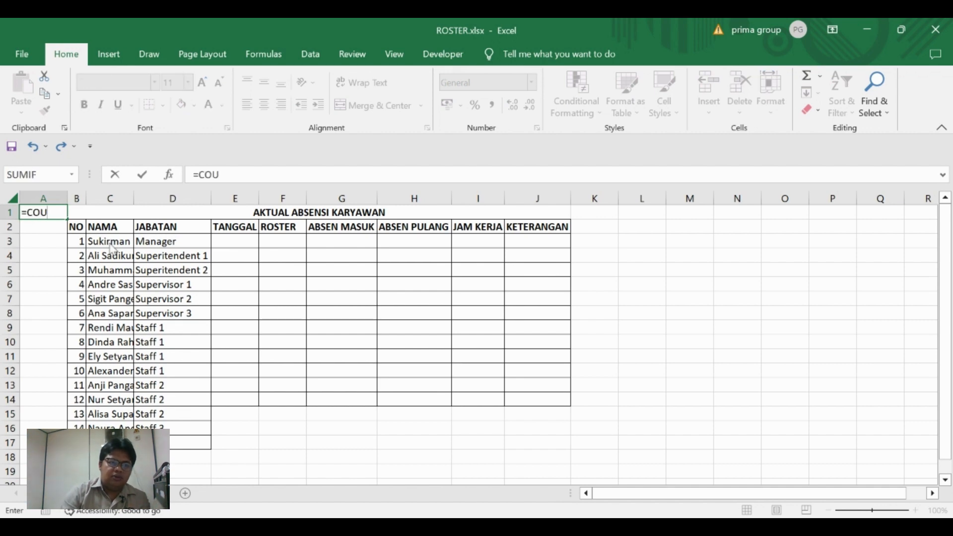
text(NTIF()
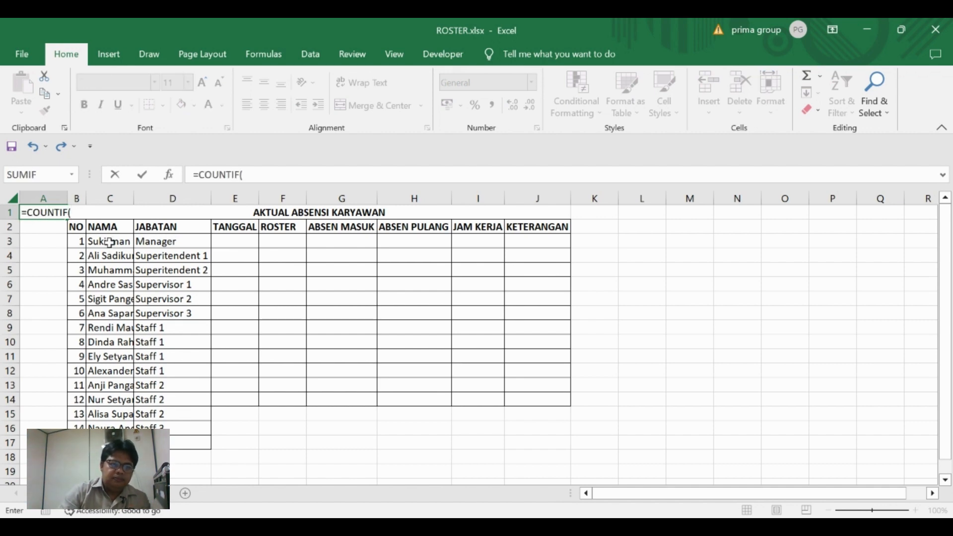
click(76, 197)
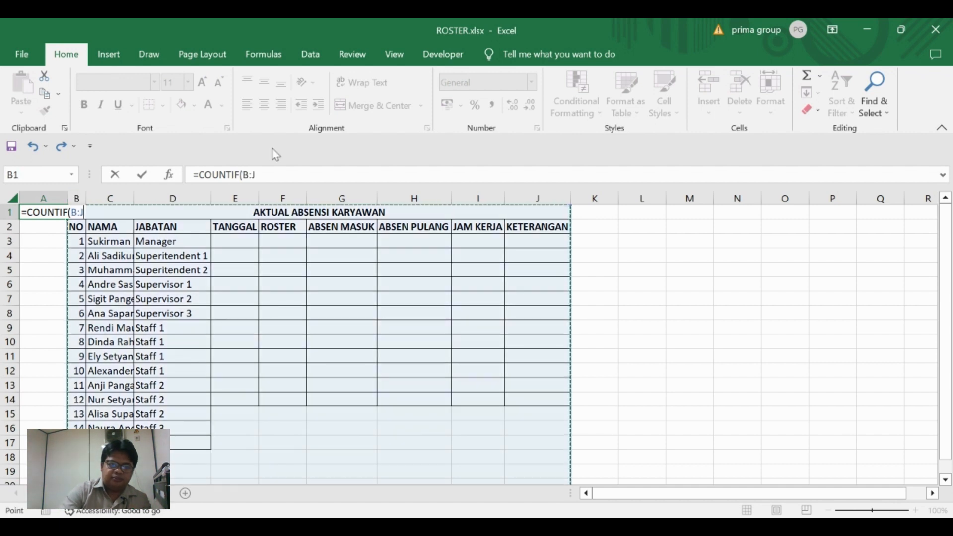
click(289, 176)
key(BackSpace)
text(B;)
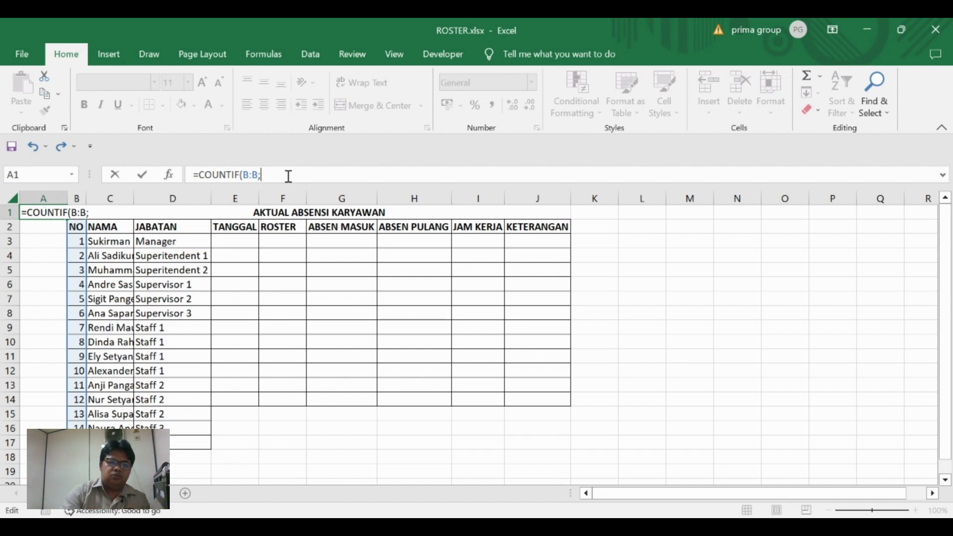
text(1))
key(Return)
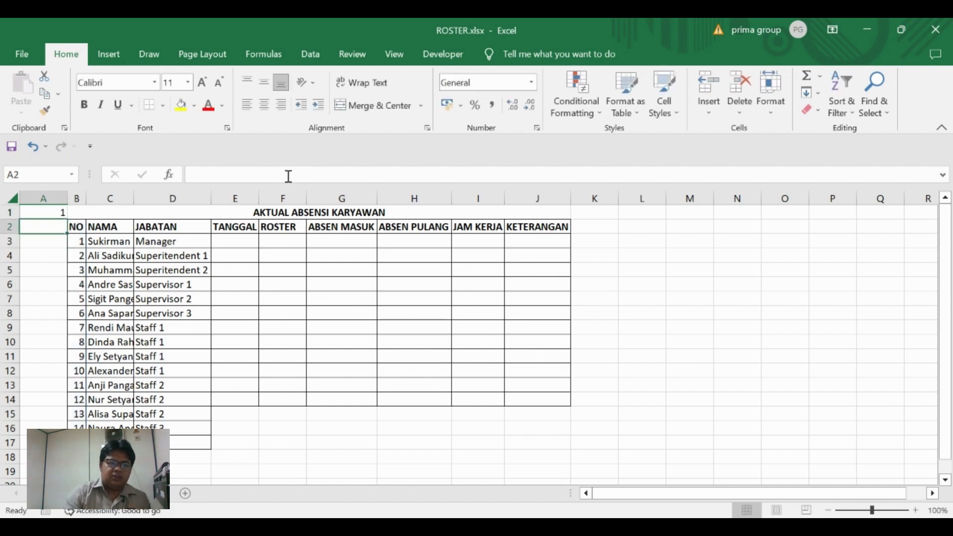
Copy the numbering B3:B17 in the NO column and paste it directly below, starting at B18
key(Right)
key(Down)
key(ctrl+shift+Down)
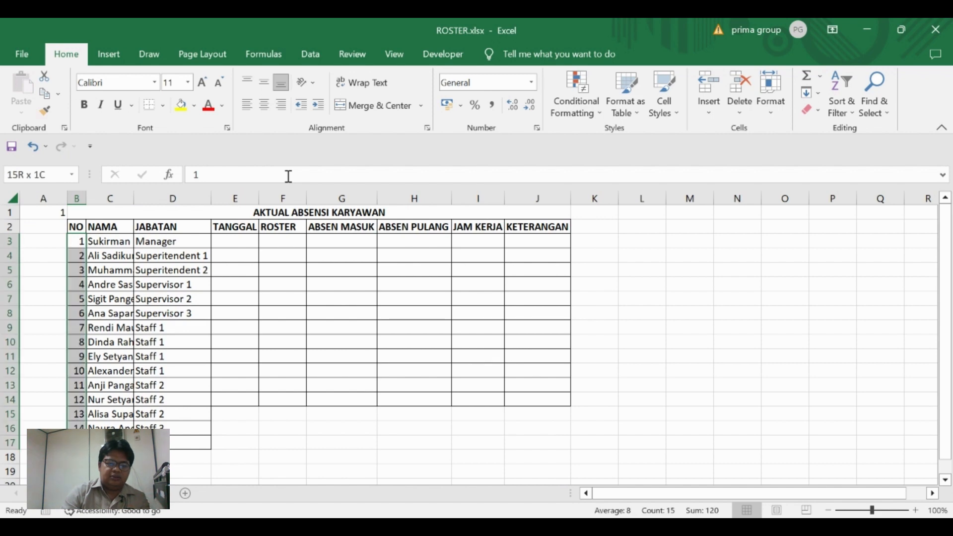
key(ctrl+c)
key(ctrl+Down)
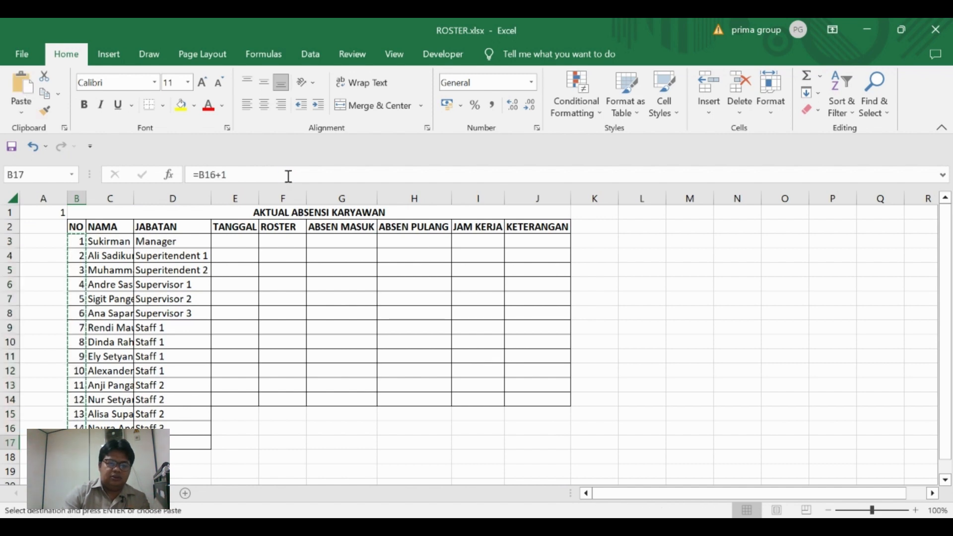
key(Down)
key(ctrl+v)
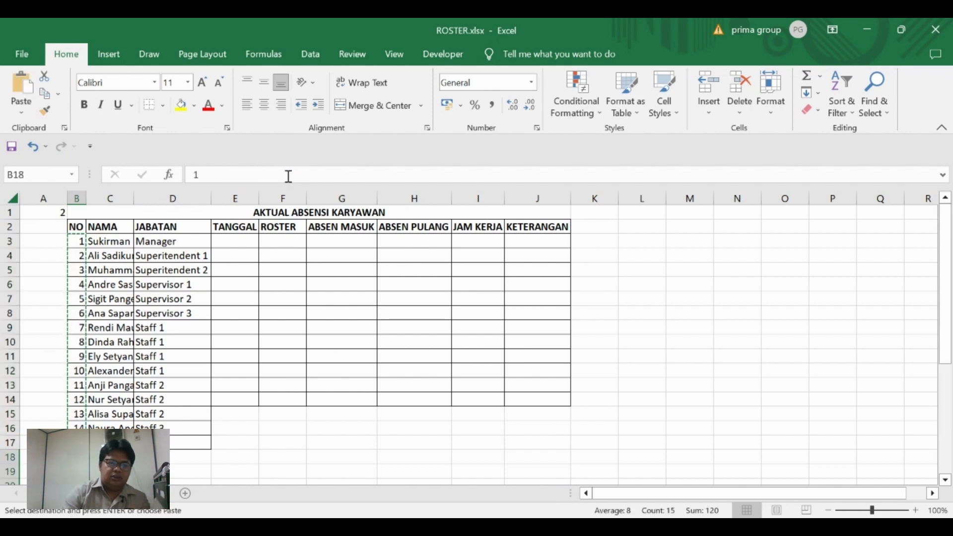
Copy the two numbering blocks B3:B32 and paste them directly below, starting at B33
key(ctrl+Up)
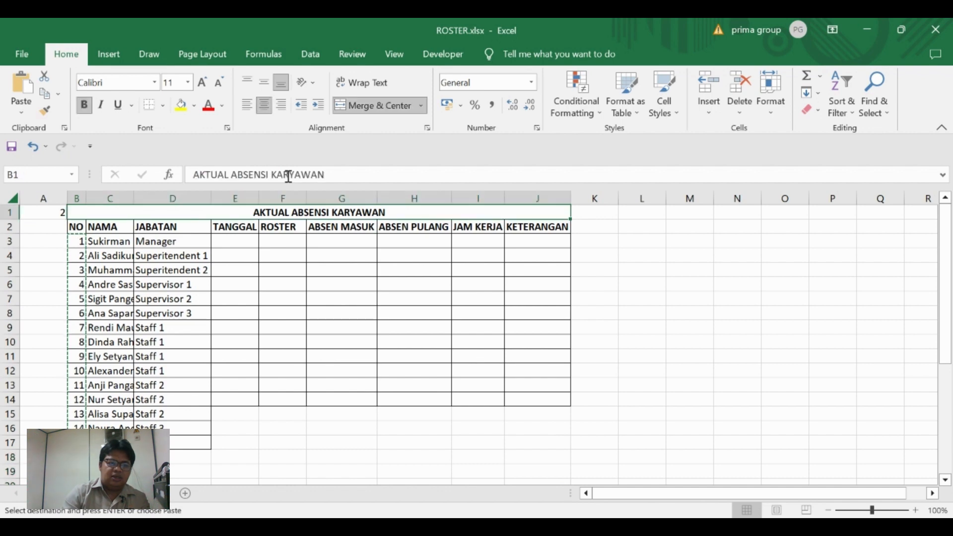
key(Down)
key(Down)
key(ctrl+Up)
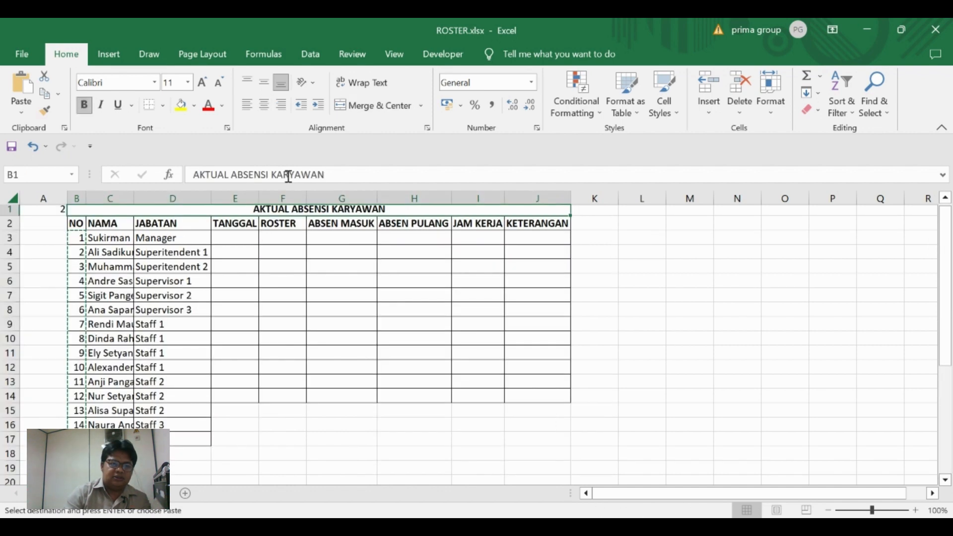
key(Down)
key(Down)
key(ctrl+shift+Down)
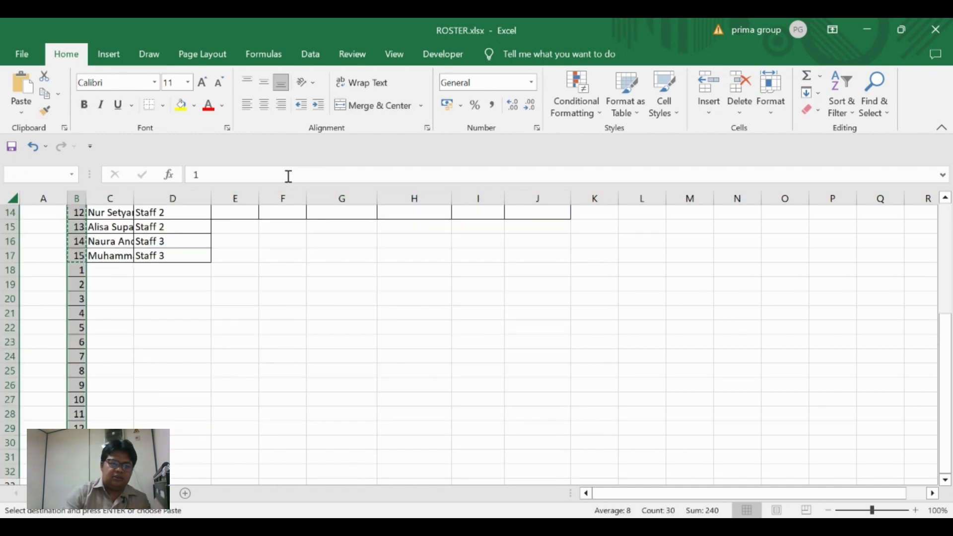
key(ctrl+Down)
key(Escape)
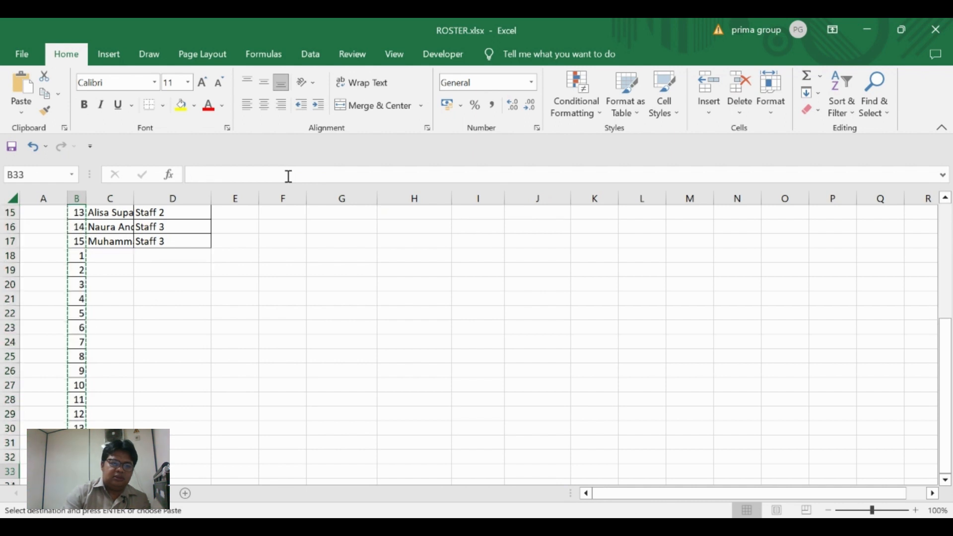
Copy the four numbering blocks B3:B62 and paste them directly below, starting at B63
key(ctrl+Up)
key(Down)
key(Down)
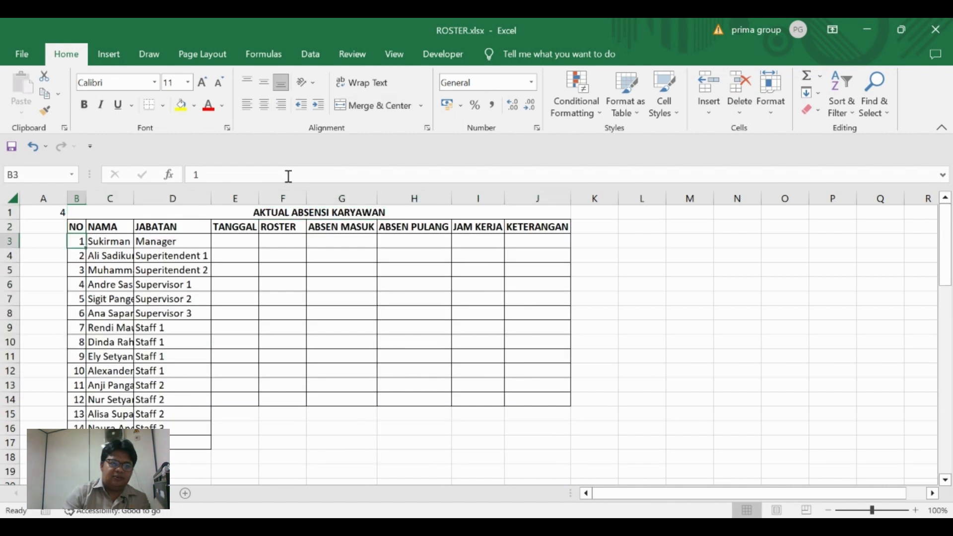
key(ctrl+shift+Down)
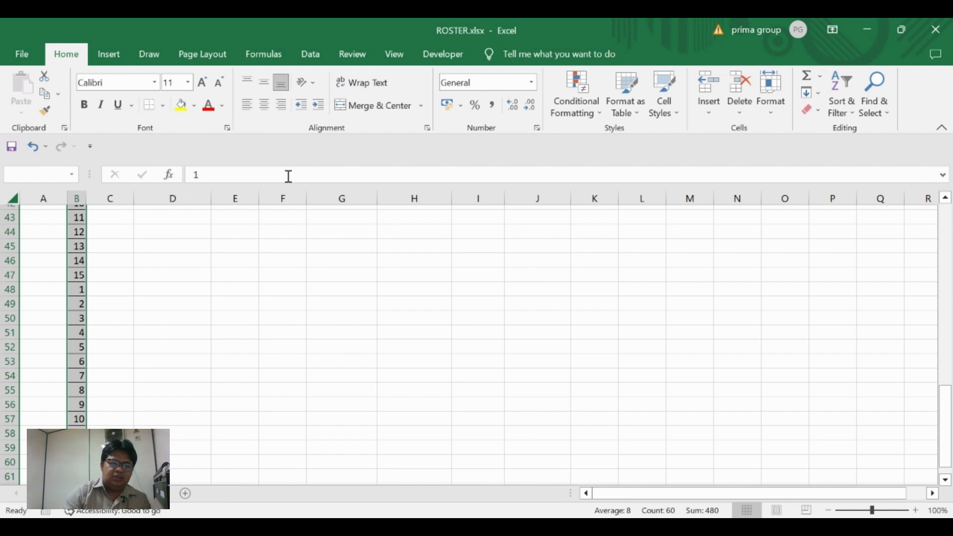
key(ctrl+c)
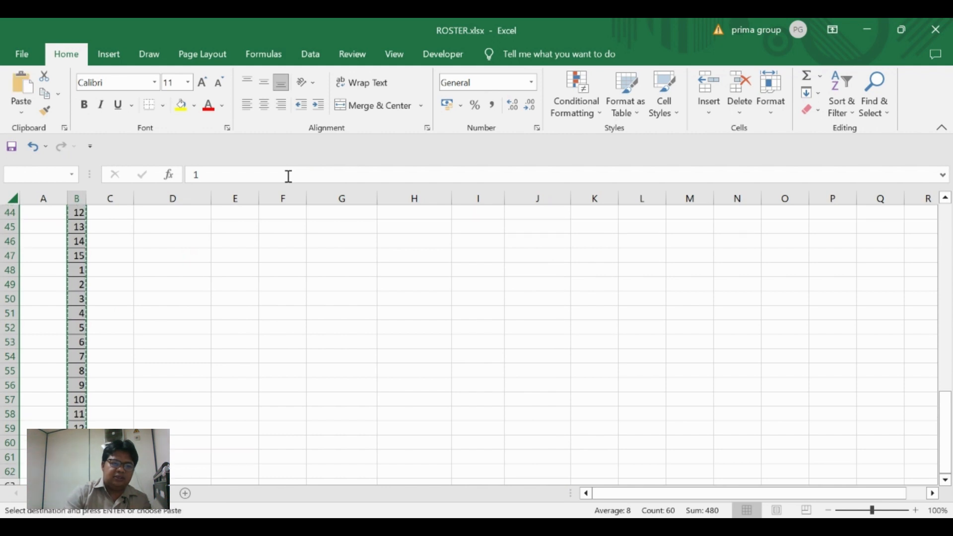
key(ctrl+Down)
key(Down)
key(Return)
Copy the eight numbering blocks B3:B122 and paste them directly below, starting at B123
key(ctrl+Up)
key(Down)
key(Down)
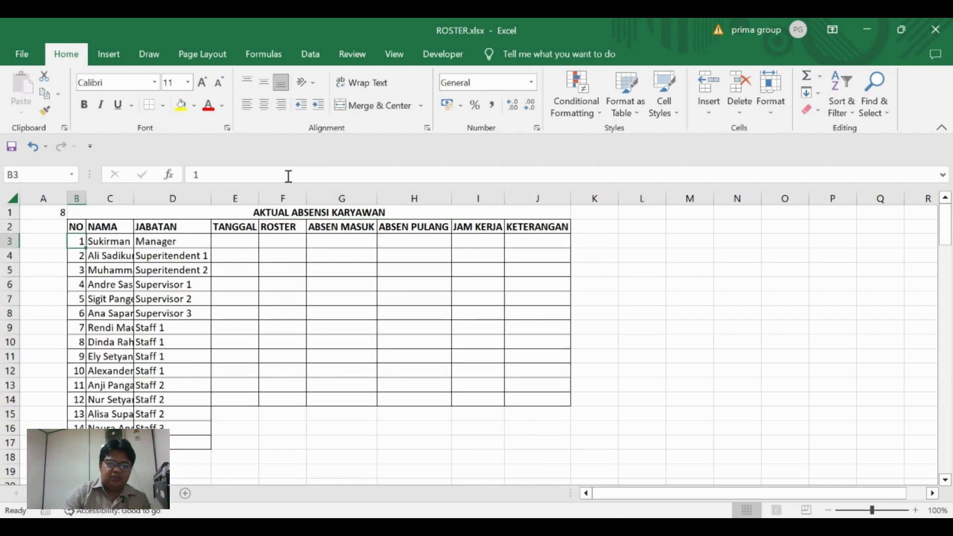
key(ctrl+shift+Down)
key(ctrl+c)
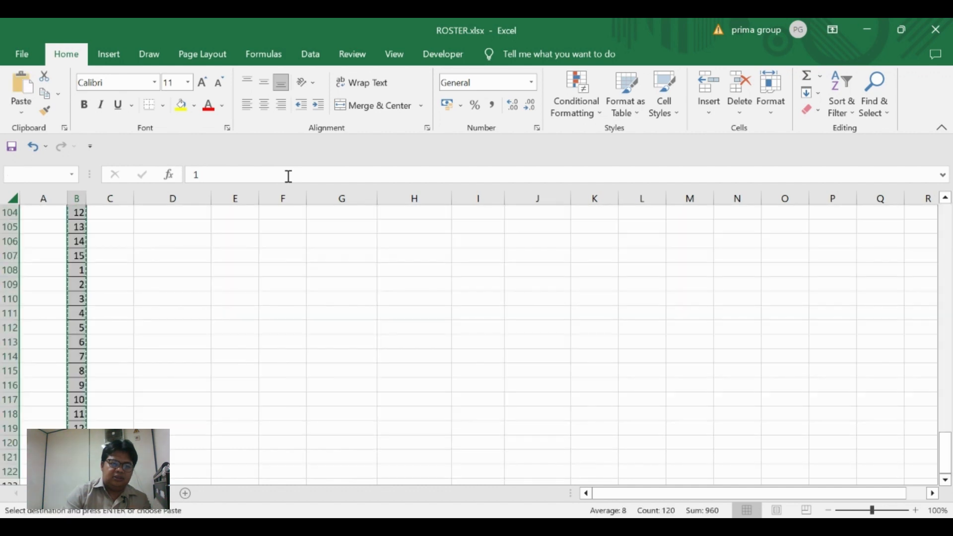
key(ctrl+Up)
key(ctrl+Down)
key(Down)
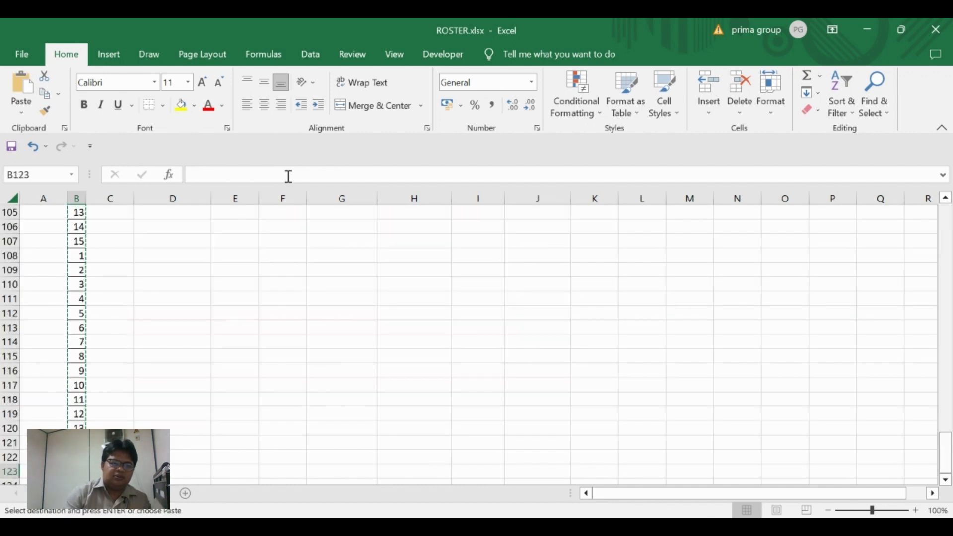
key(Escape)
Copy the sixteen numbering blocks B3:B242 and paste them directly below, starting at B243
key(Up)
key(ctrl+Up)
key(Down)
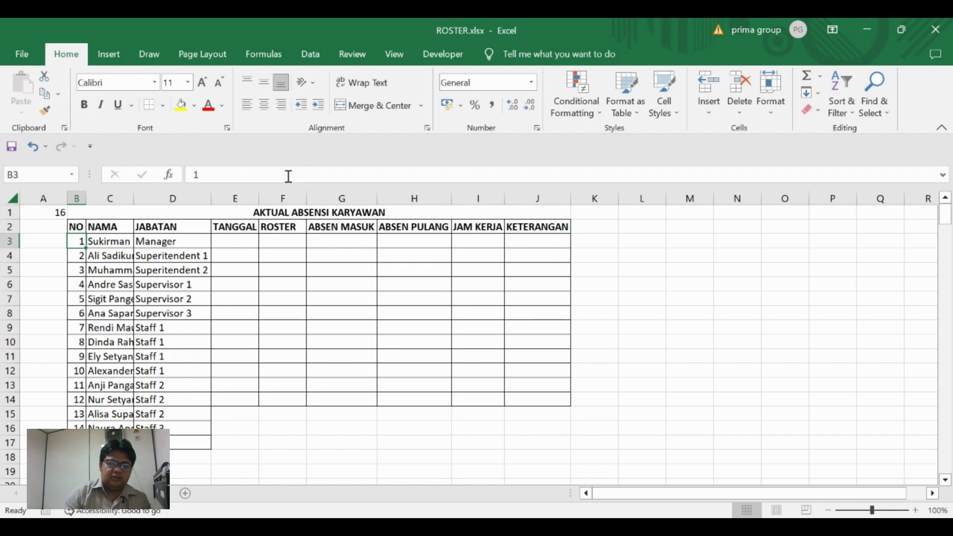
key(ctrl+shift+Down)
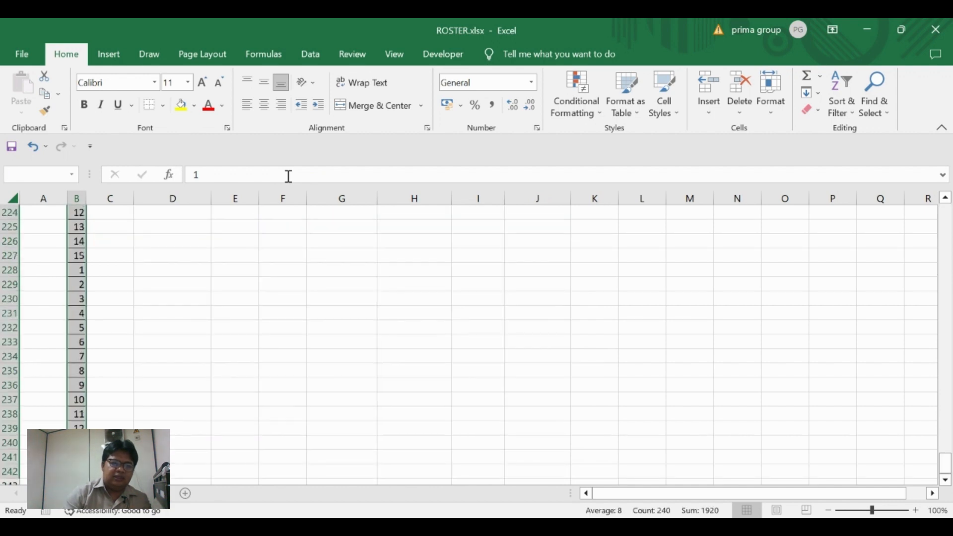
key(ctrl+c)
key(ctrl+Up)
key(ctrl+Down)
key(Down)
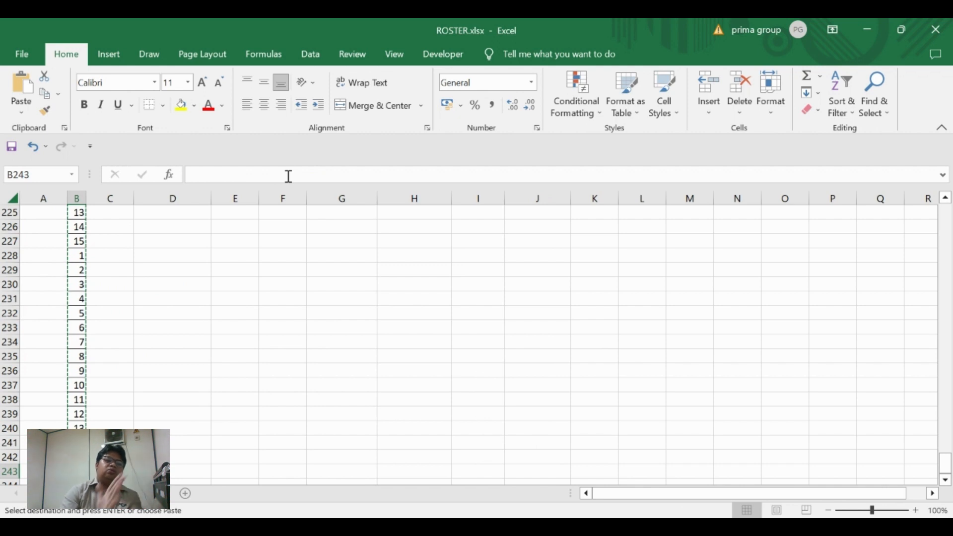
key(Return)
key(ctrl+Down)
key(Up)
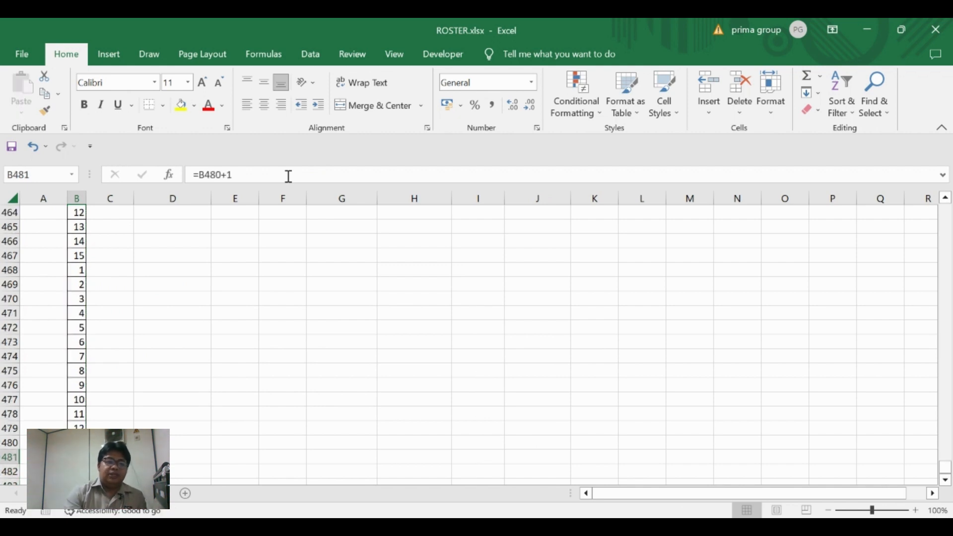
Check the block count in A1 and the extent of the numbering in the NO column
key(ctrl+Up)
key(Down)
key(Down)
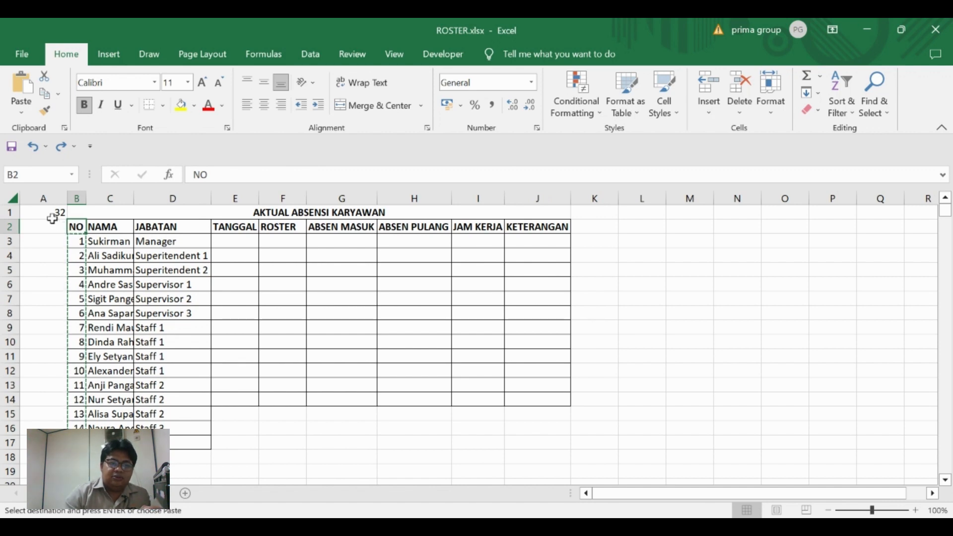
click(50, 214)
click(76, 240)
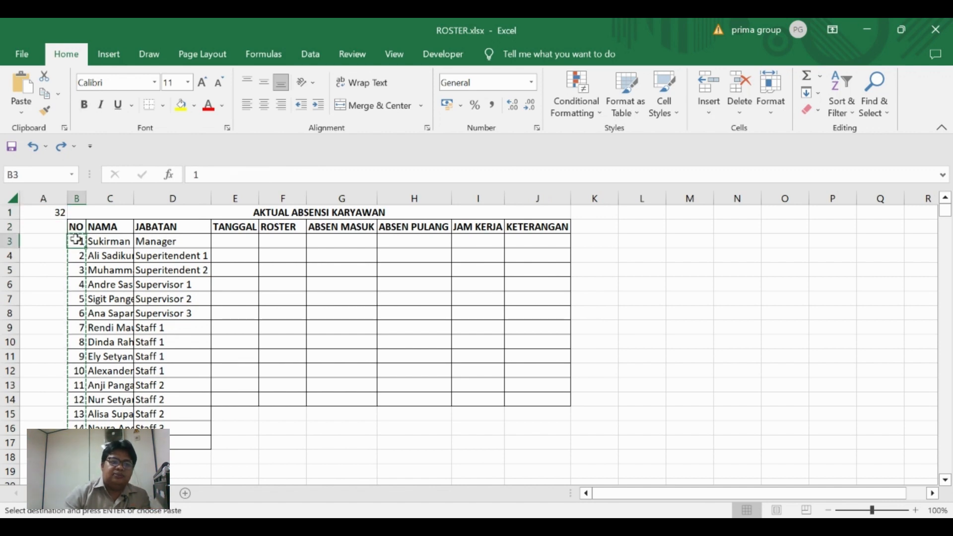
key(ctrl+shift+Down)
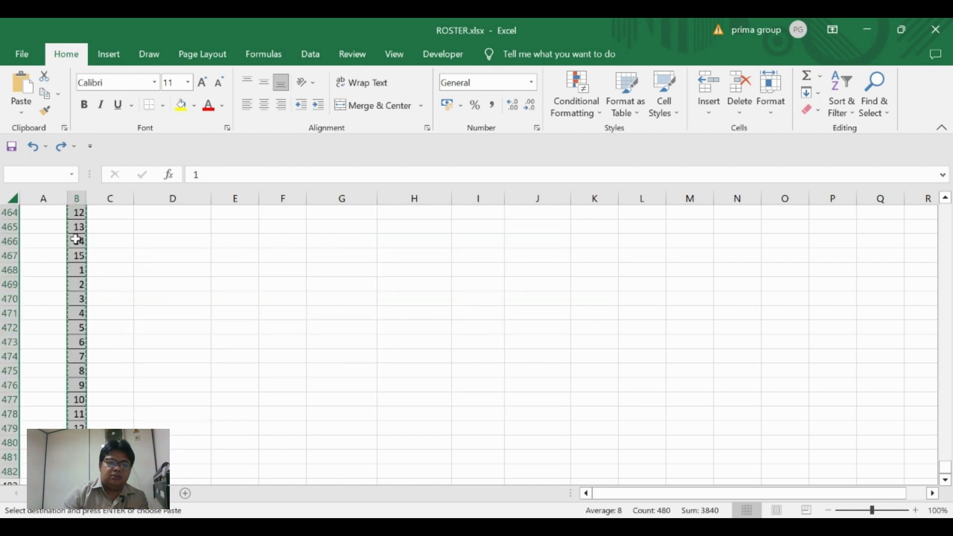
key(ctrl+shift+Up)
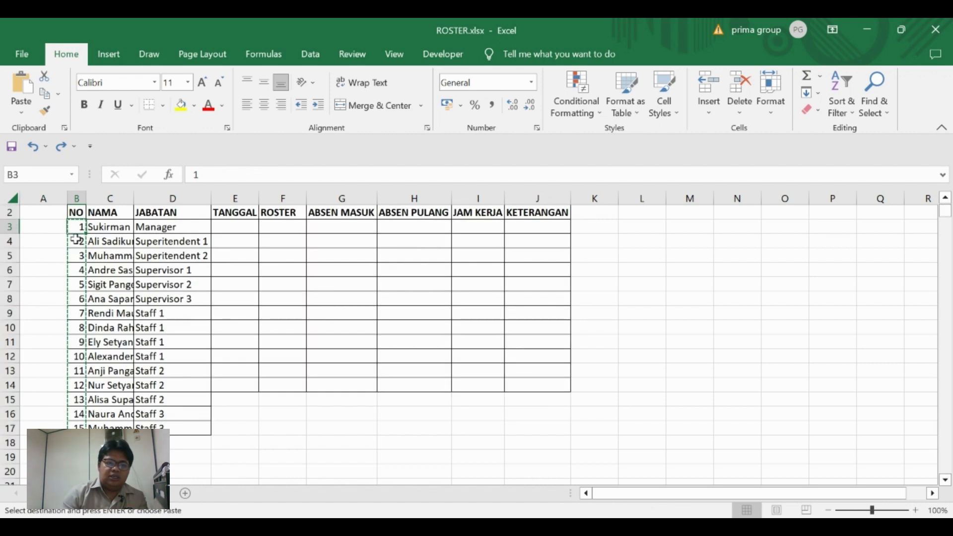
key(ctrl+shift+Down)
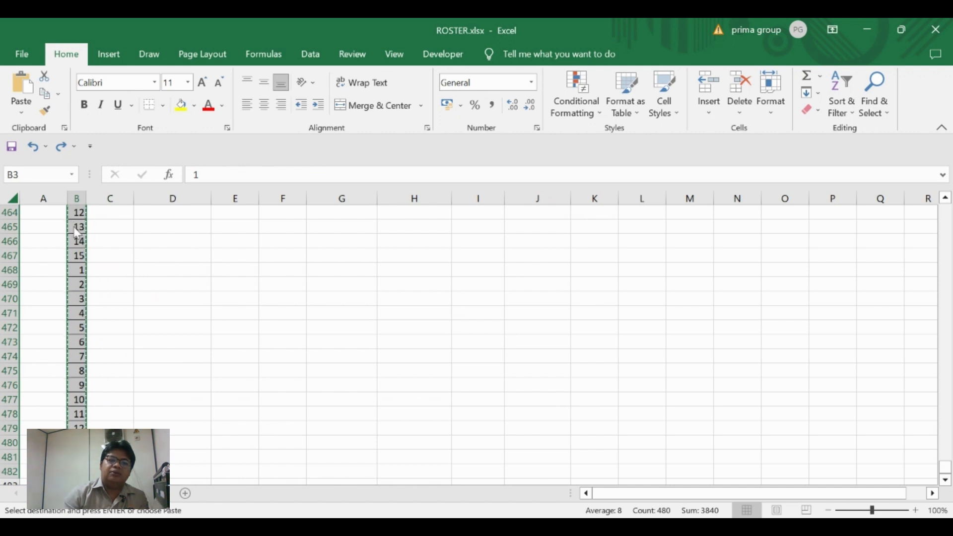
key(ctrl+shift+Up)
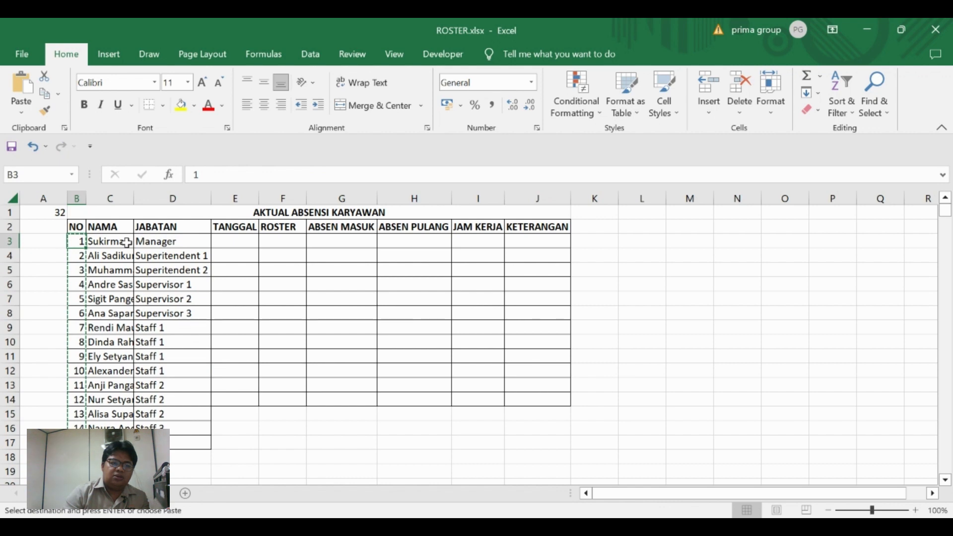
Sort the range B3:D482 by the NO column in ascending order
key(ctrl+shift+Down)
key(shift+Right)
key(shift+Right)
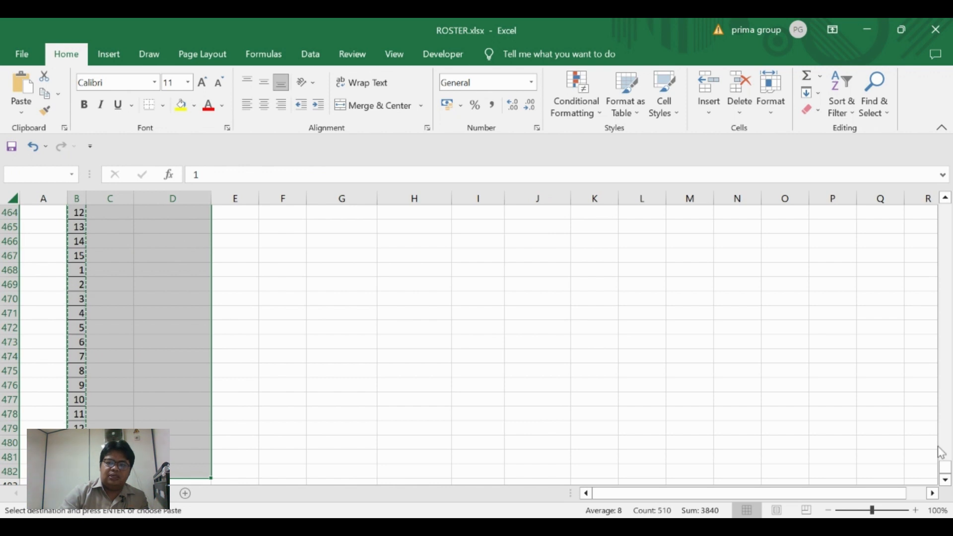
drag(945, 467, 945, 226)
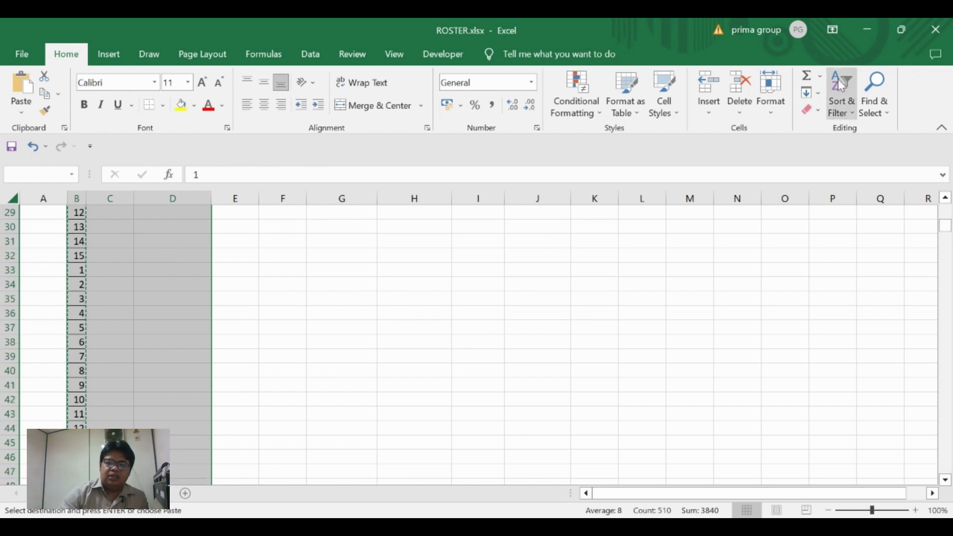
scroll(297, 343, up, 10)
key(Escape)
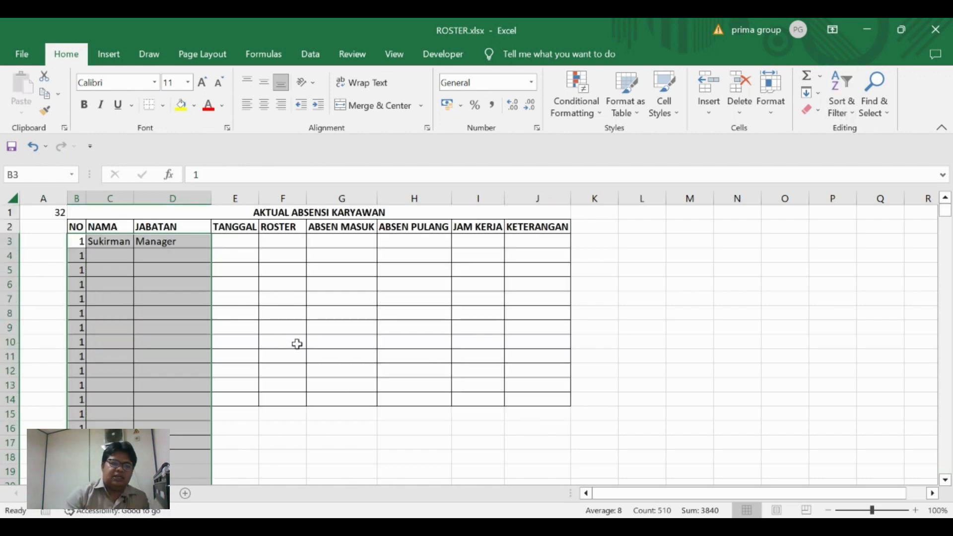
key(Down)
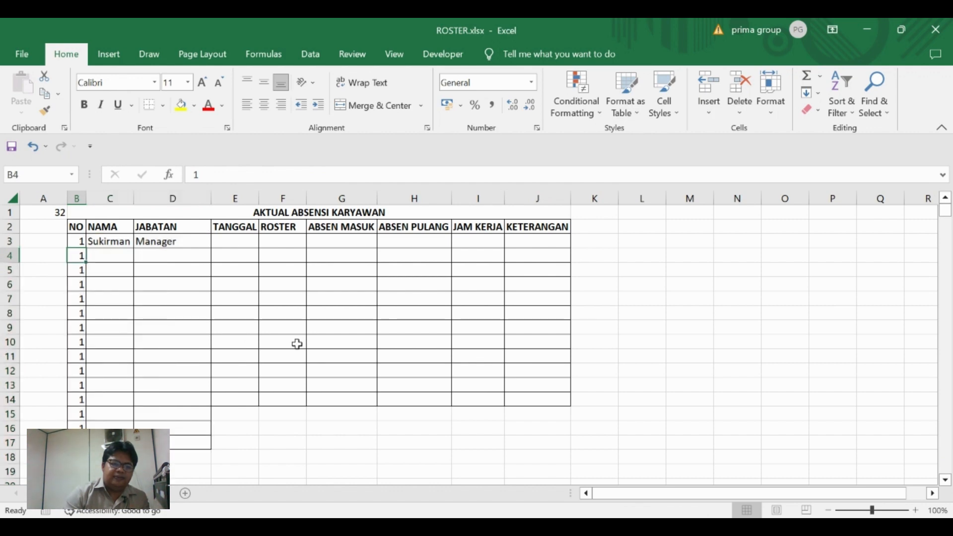
Examine the sorted NO, NAMA and JABATAN columns at the boundaries between the first employees' blocks of rows
key(Right)
key(ctrl+Down)
key(Left)
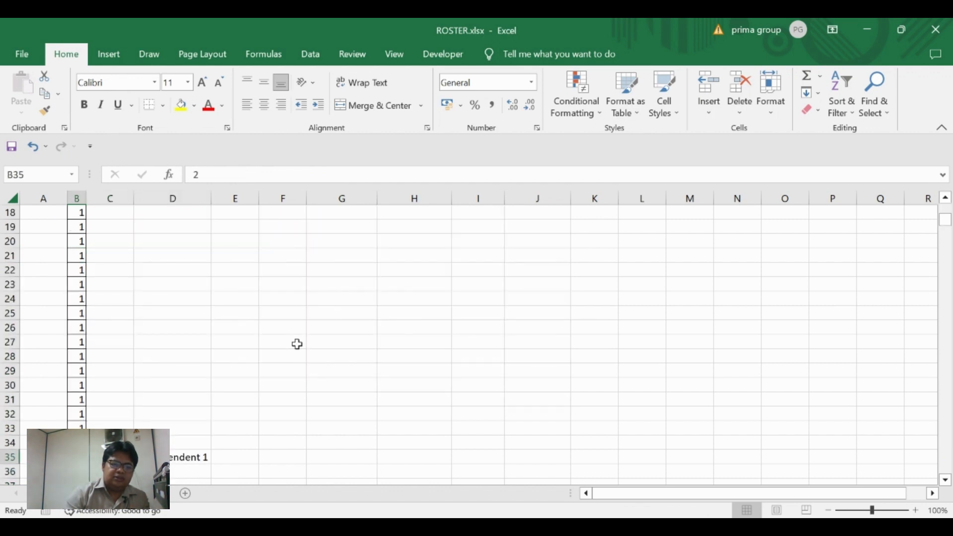
key(Right)
key(Down)
key(ctrl+Down)
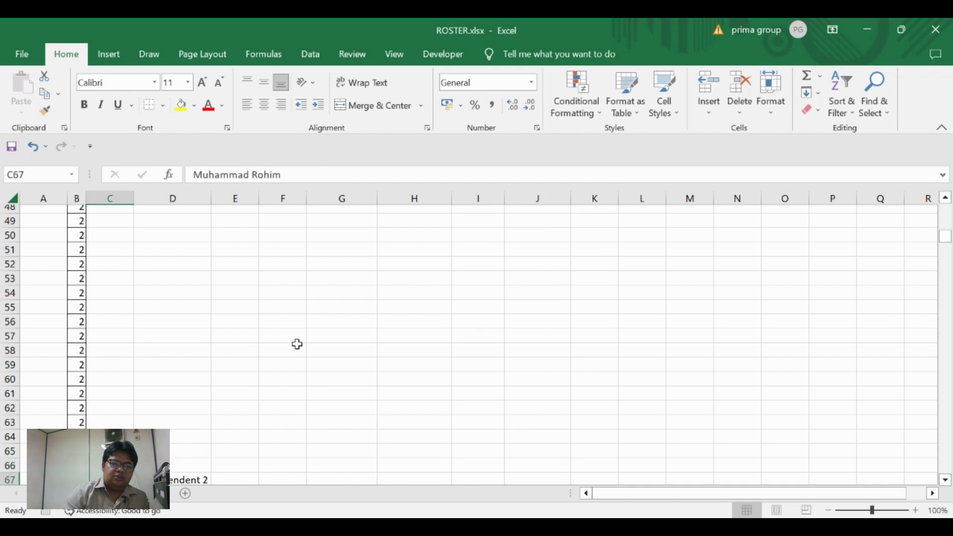
key(Left)
key(Down)
key(Up)
key(Right)
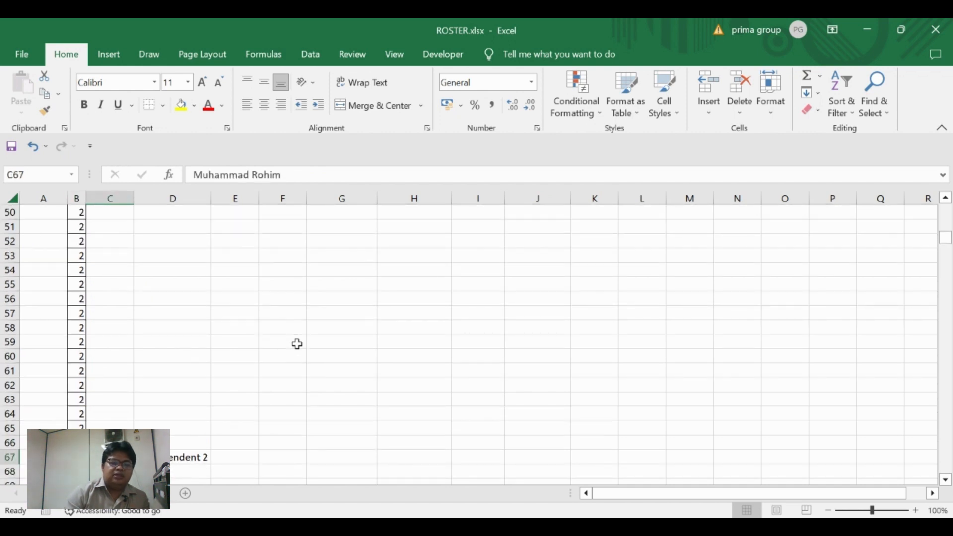
key(ctrl+Up)
key(Up)
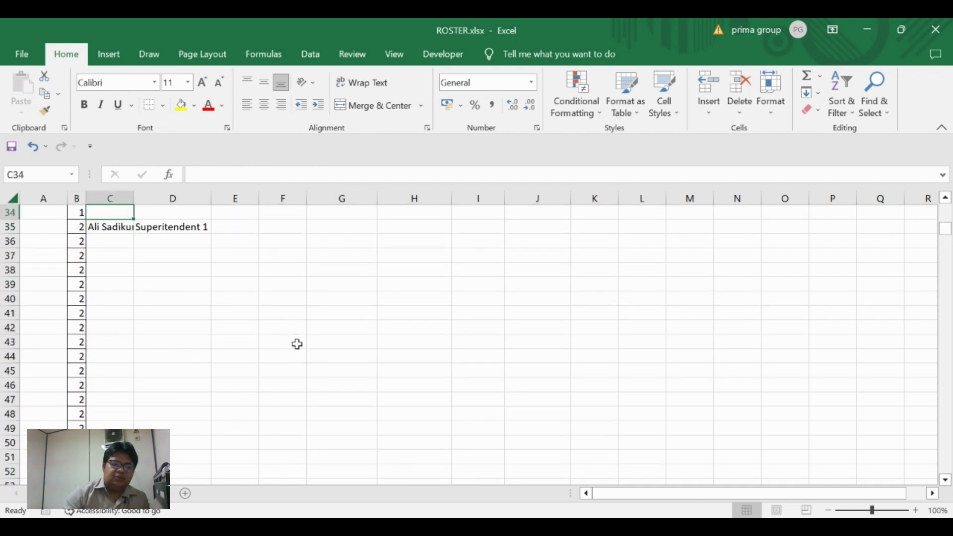
key(ctrl+Up)
key(Up)
key(Up)
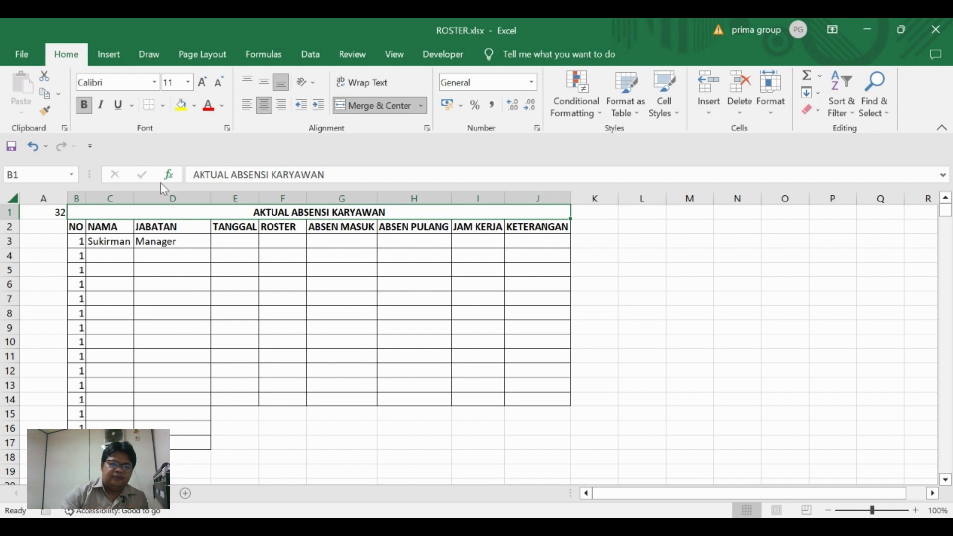
Autofit the NAMA column's width and clear the COUNTIF formula from cell A1
double_click(134, 198)
click(36, 218)
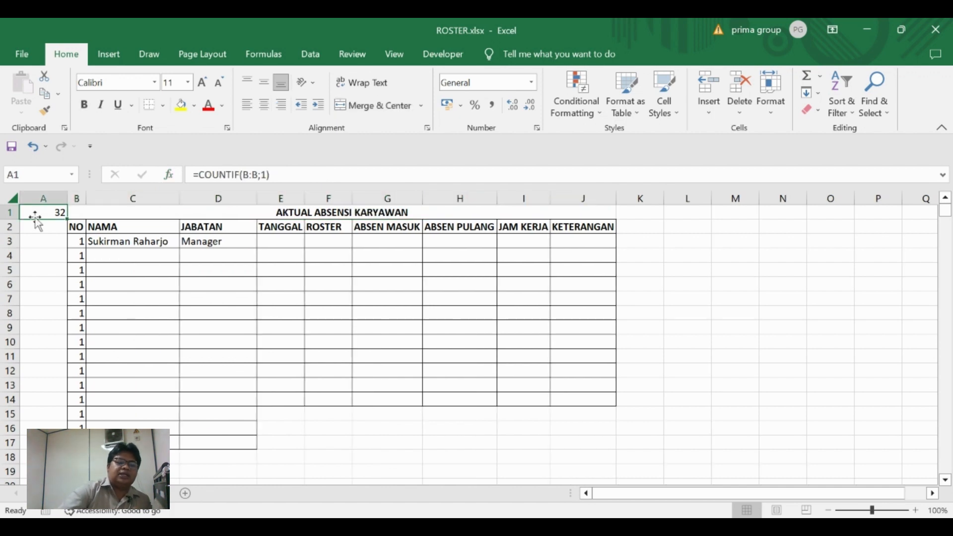
key(Delete)
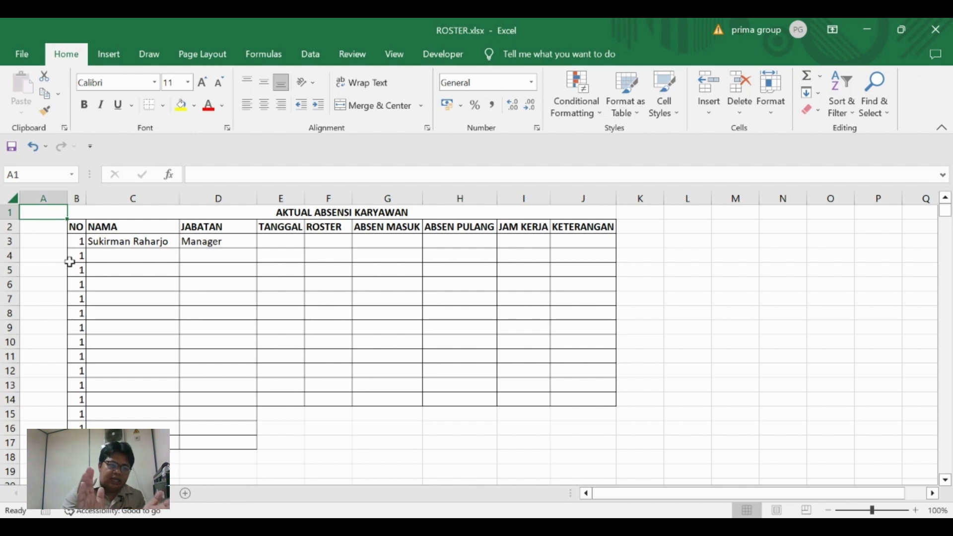
click(120, 240)
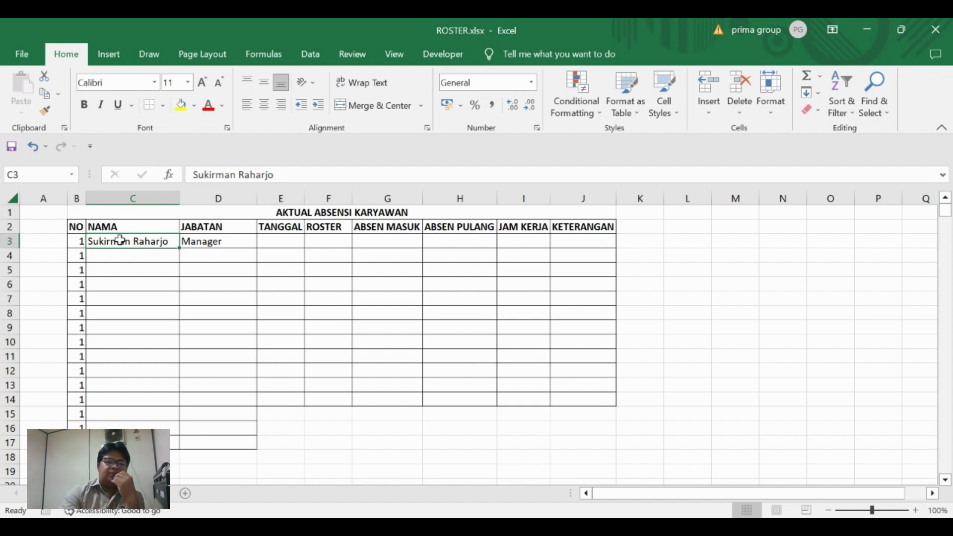
click(121, 256)
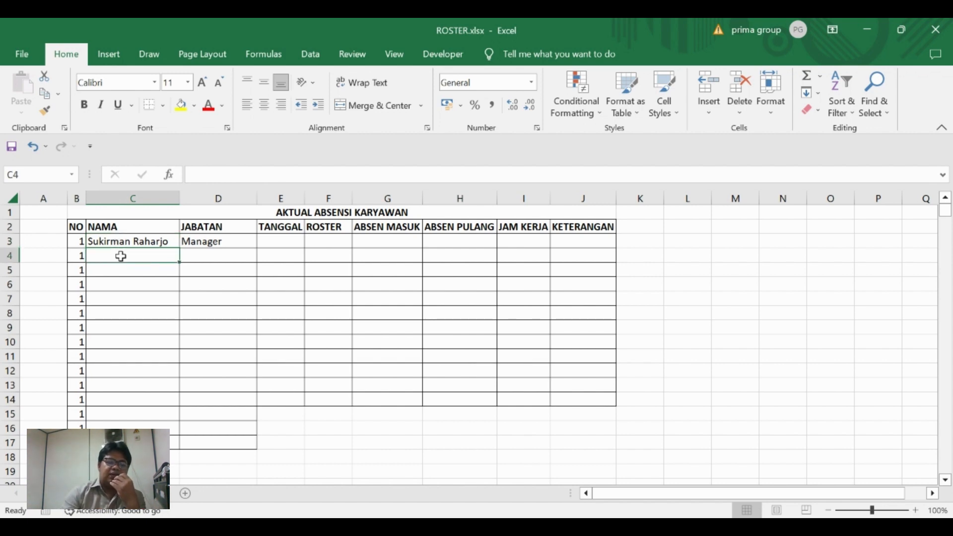
key(Up)
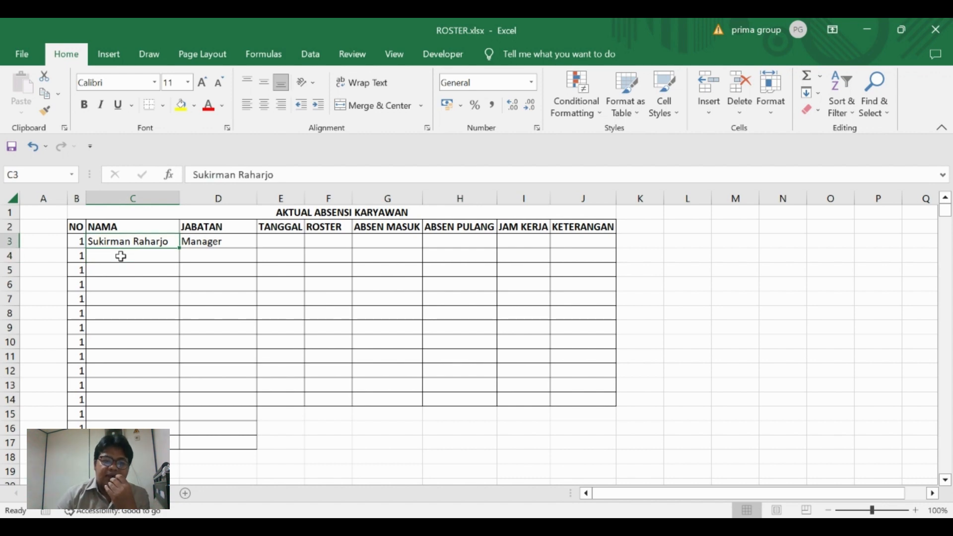
click(121, 256)
key(Up)
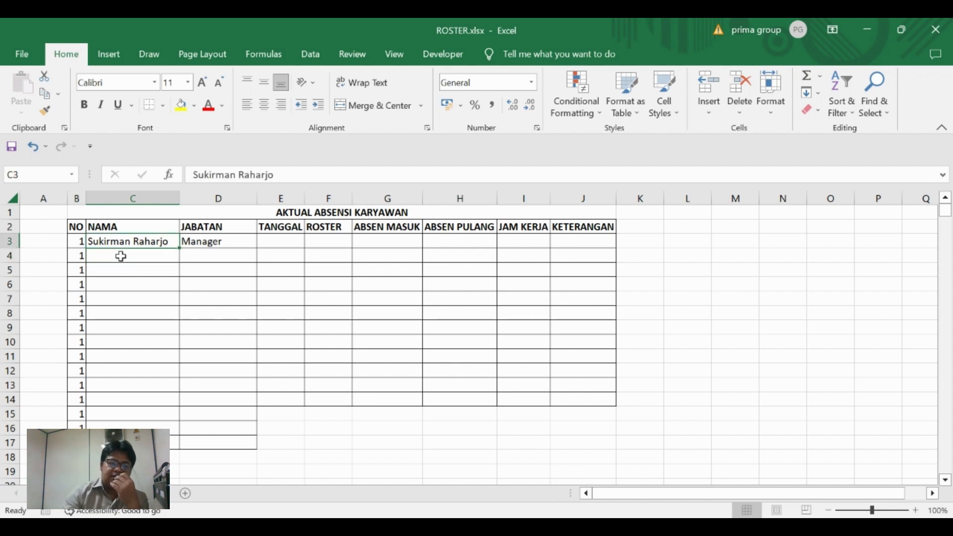
Select only the blank cells within B3:D482 and fill them all with a reference to the cell above, starting with =C3 in C4
key(Left)
key(shift+Right)
key(shift+Right)
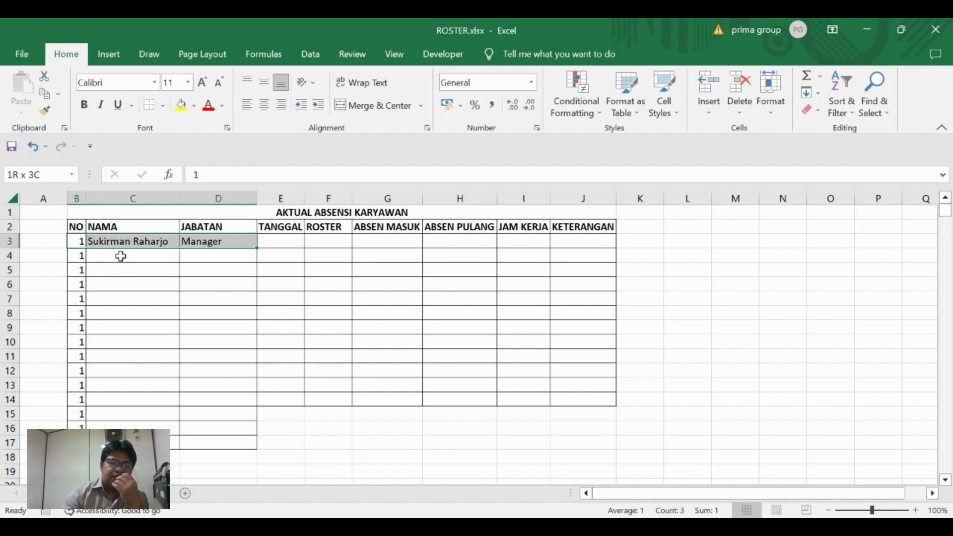
key(ctrl+shift+Down)
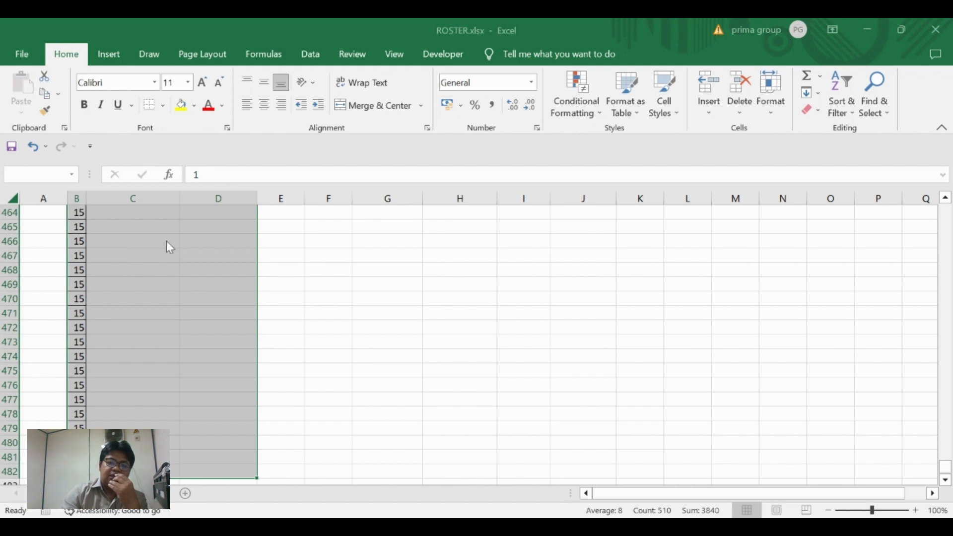
click(638, 358)
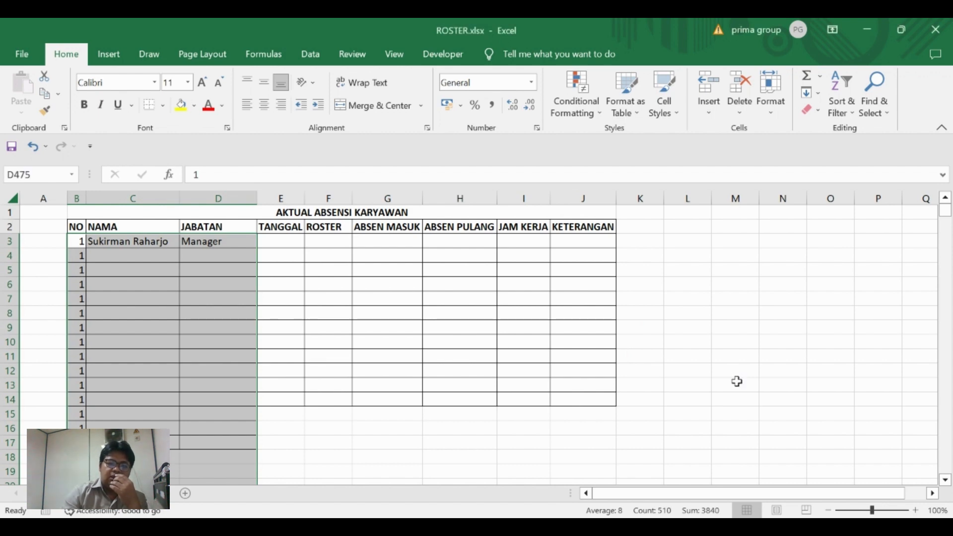
key(Return)
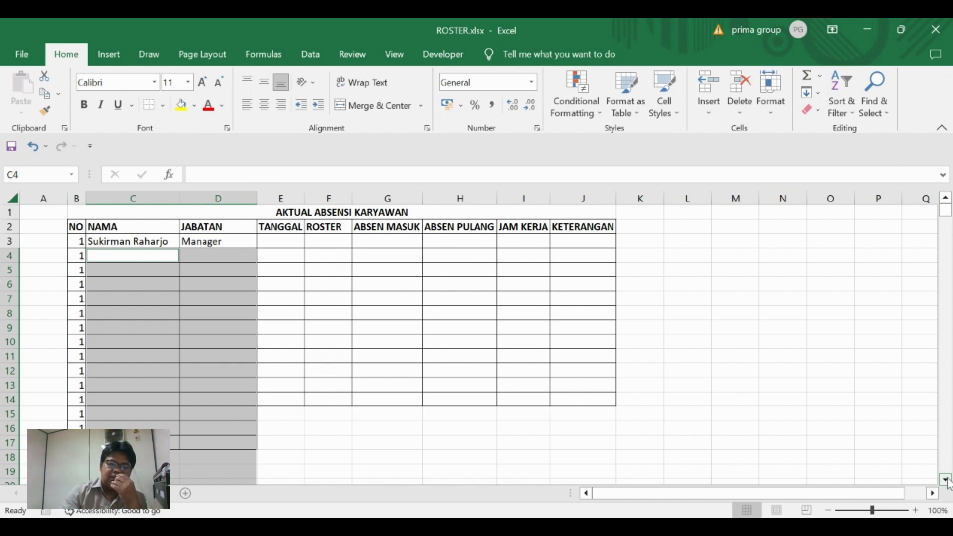
drag(946, 480, 945, 480)
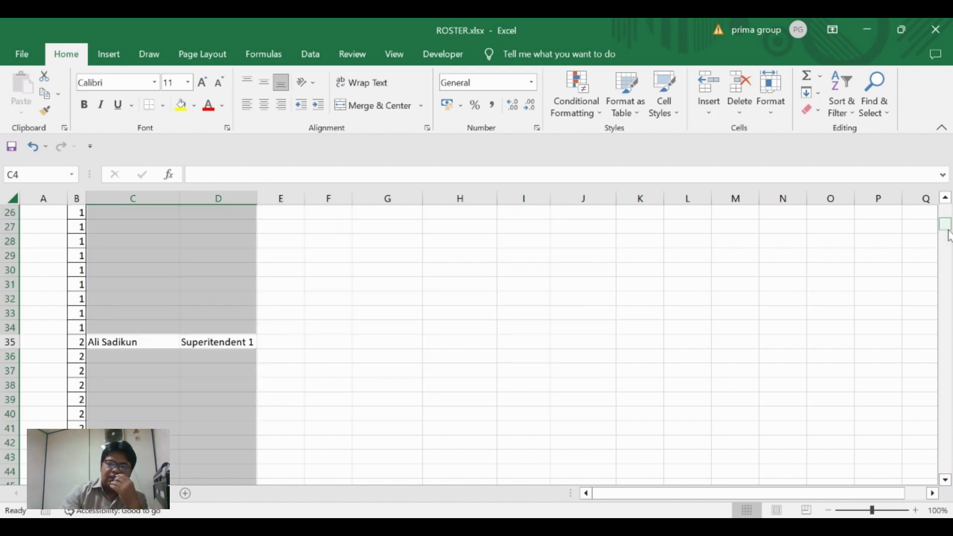
drag(948, 234, 948, 204)
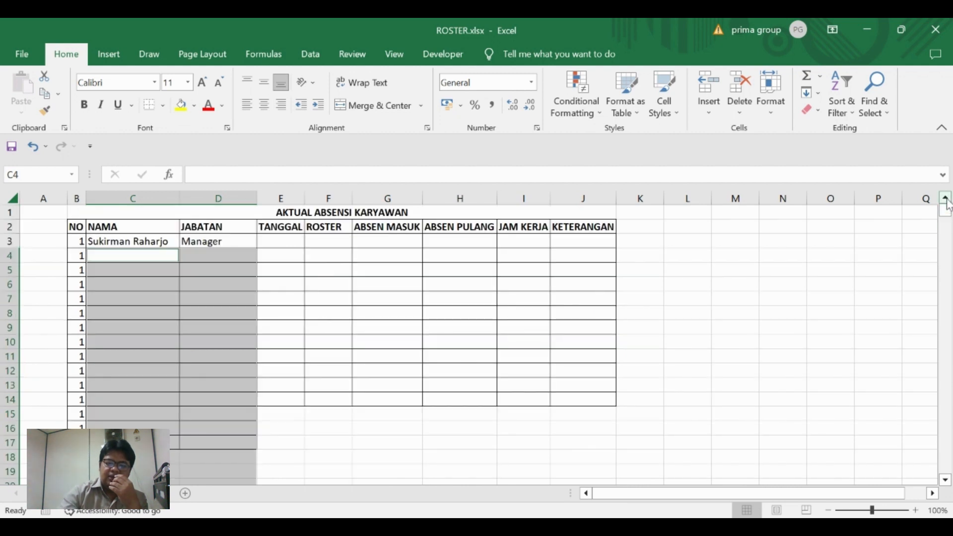
text(=)
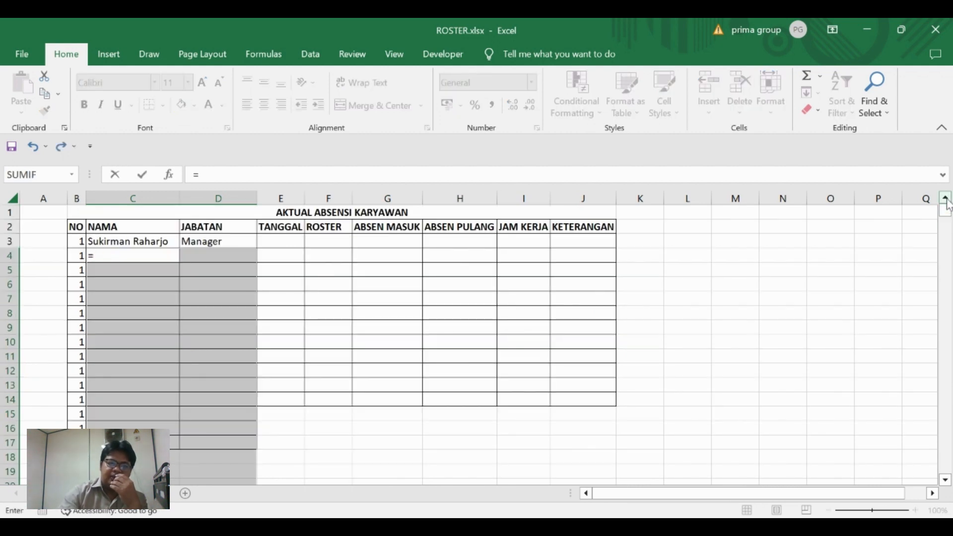
click(156, 241)
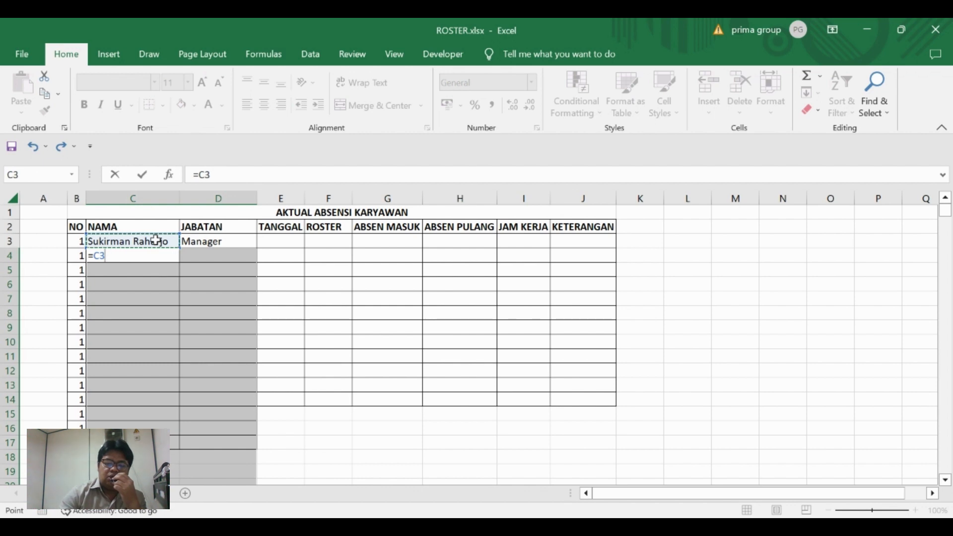
key(ctrl+Return)
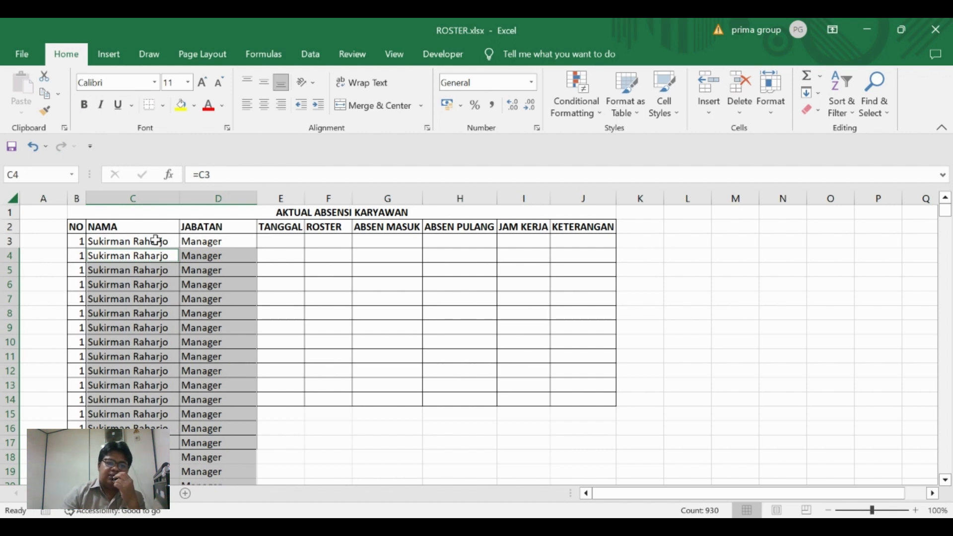
Copy the NAMA and JABATAN data in C3:D482 and paste it in place as values, replacing the formulas
click(155, 240)
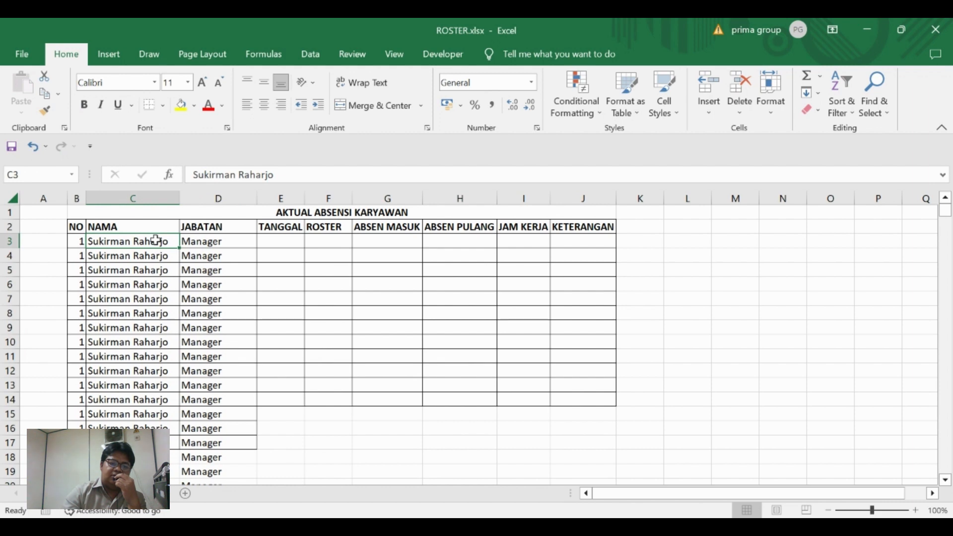
key(ctrl+shift+Down)
key(shift+Right)
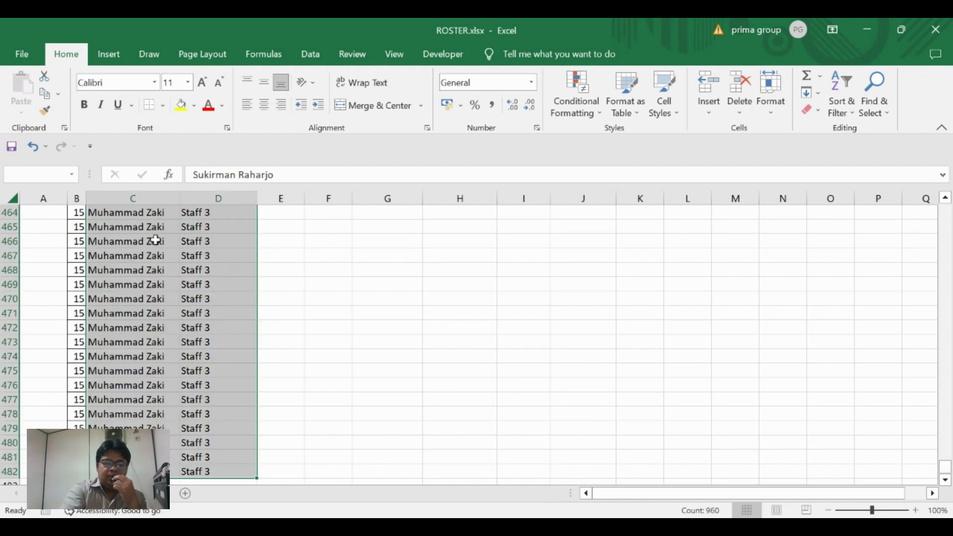
key(ctrl+c)
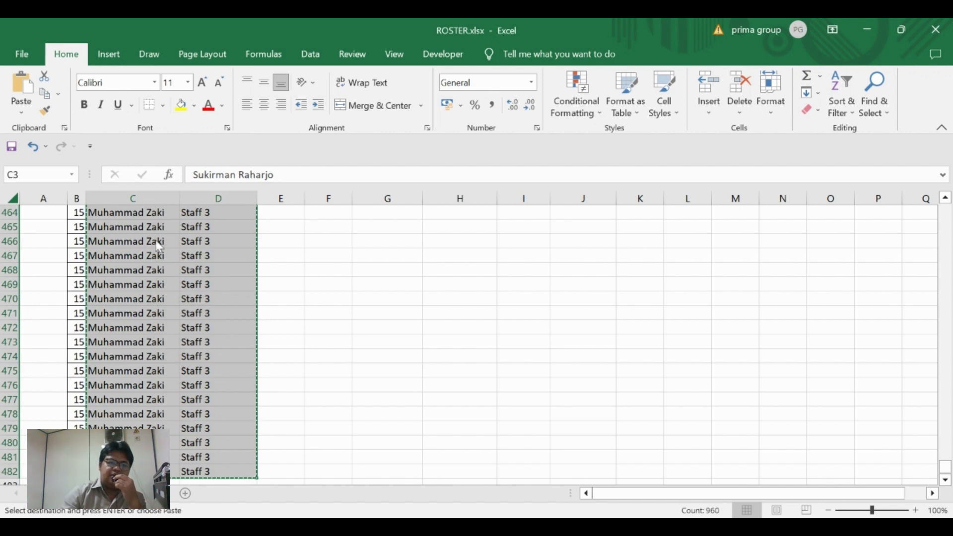
key(Left)
key(Right)
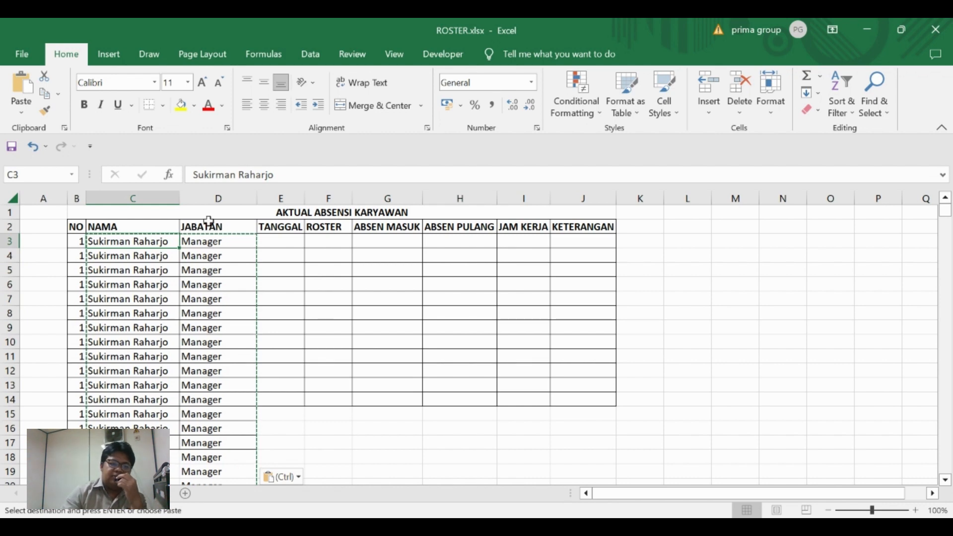
Apply all borders to the attendance rows in C3:I482, from the NAMA column through the JAM KERJA column
key(Down)
key(ctrl+Down)
key(Down)
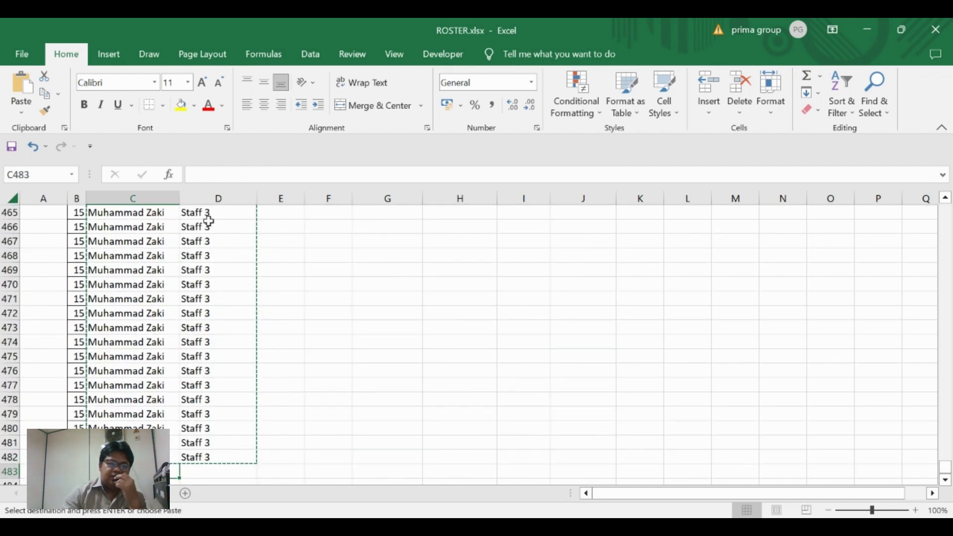
key(Up)
key(ctrl+Up)
key(Down)
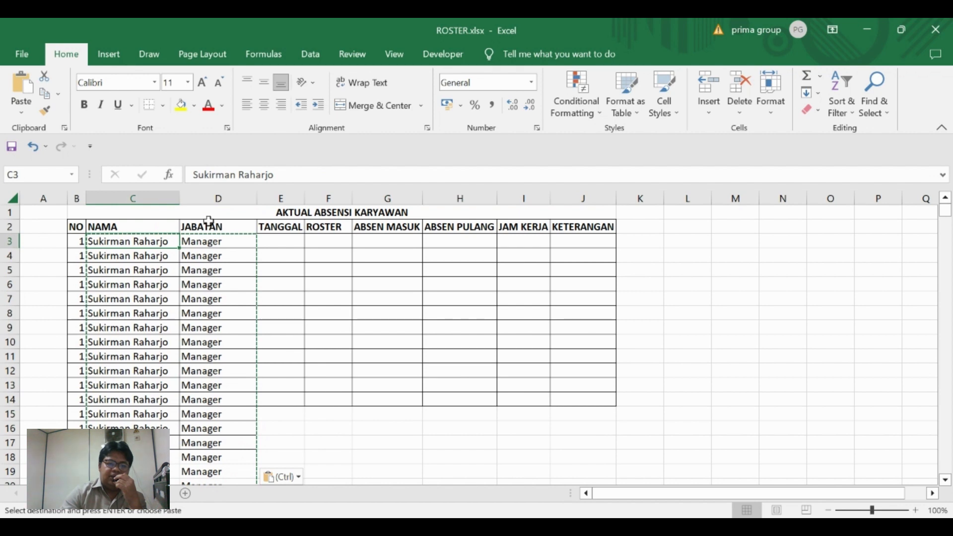
key(ctrl+shift+Down)
key(shift+Right)
key(shift+Right)
key(shift+Right)
key(shift+Right)
key(shift+Right)
key(shift+Right)
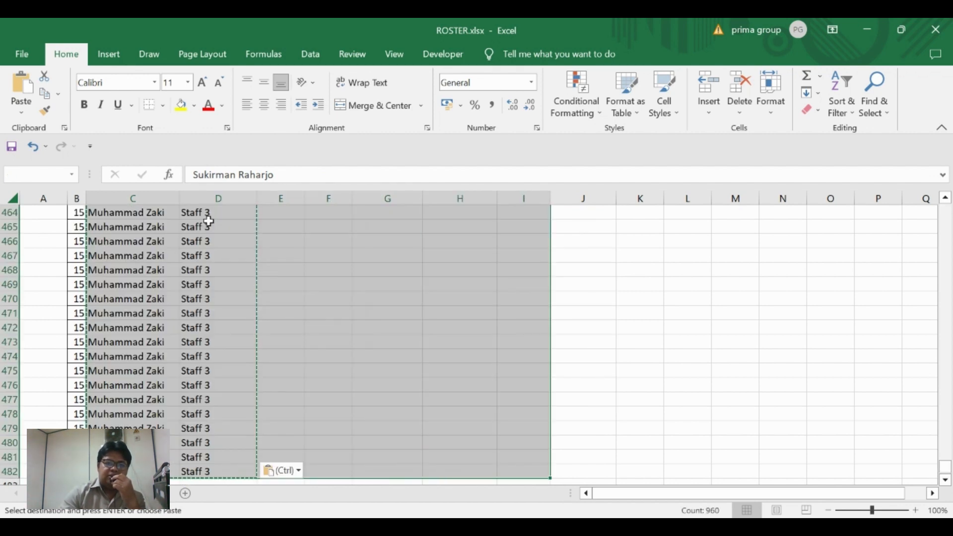
click(164, 106)
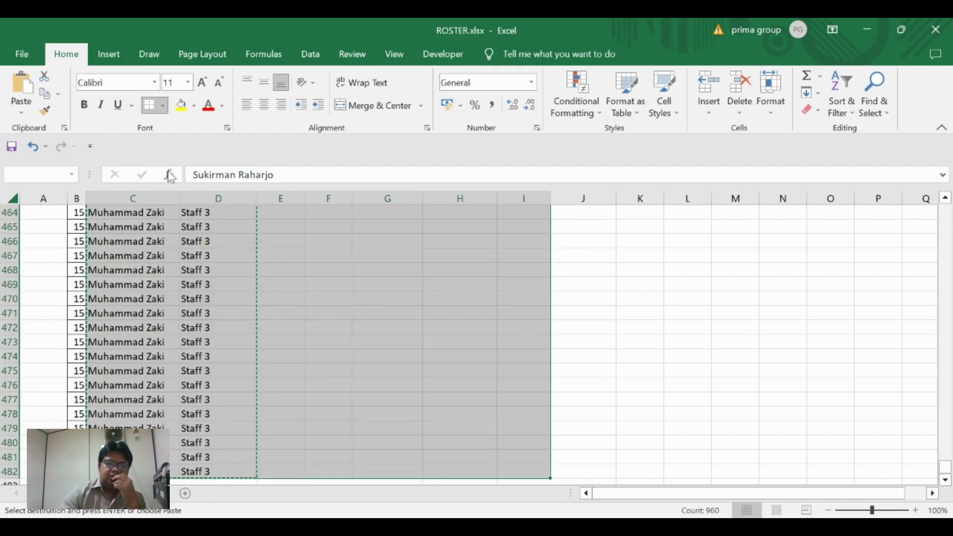
click(187, 241)
key(Up)
key(Down)
key(Down)
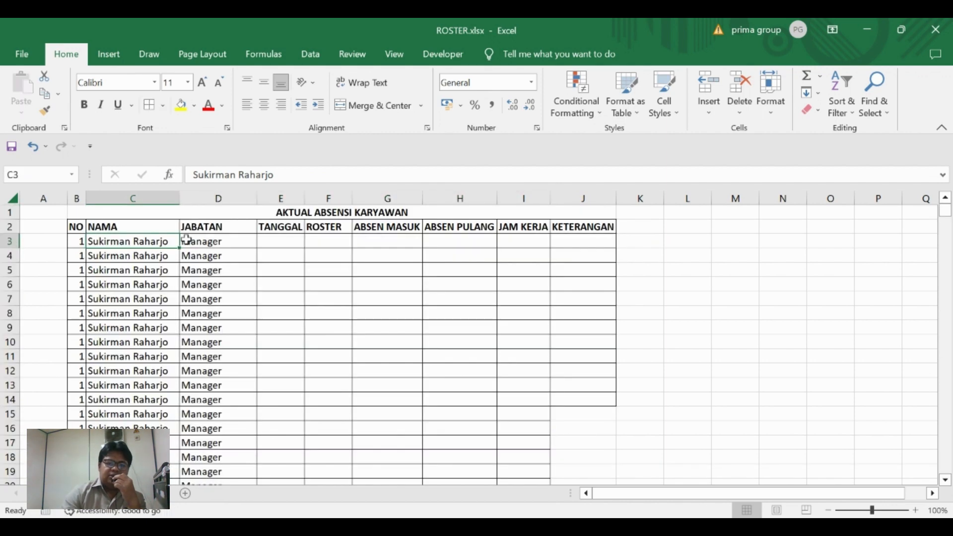
Review the bordered attendance table and its filled NAMA and JABATAN columns from the first row down to row 482
key(Right)
key(Right)
key(Right)
key(Right)
key(Down)
key(Left)
key(Left)
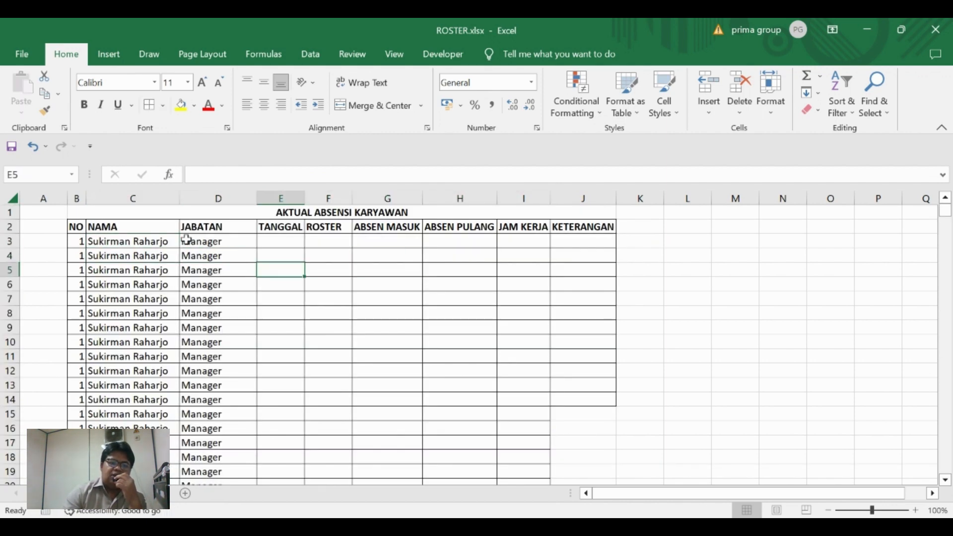
key(Left)
key(Up)
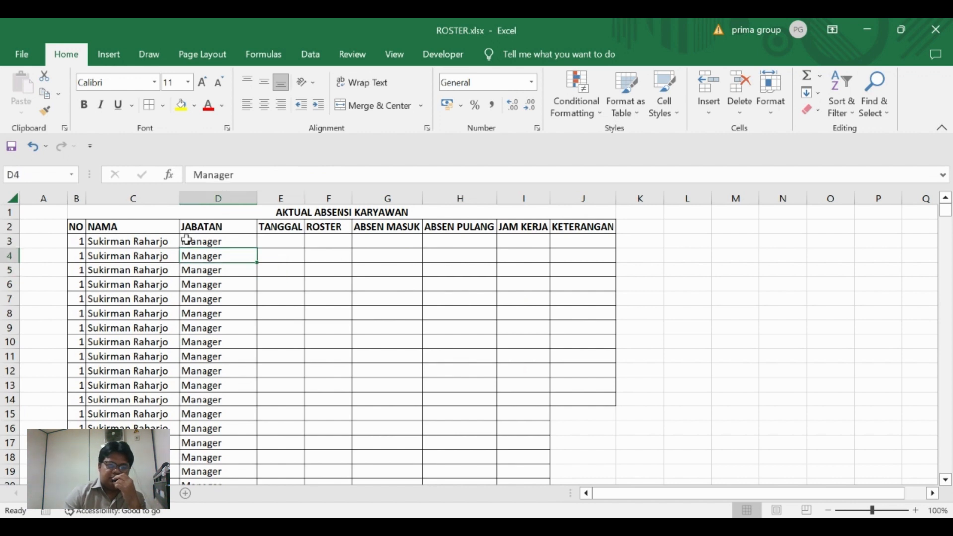
key(Up)
key(Up)
key(Down)
key(Right)
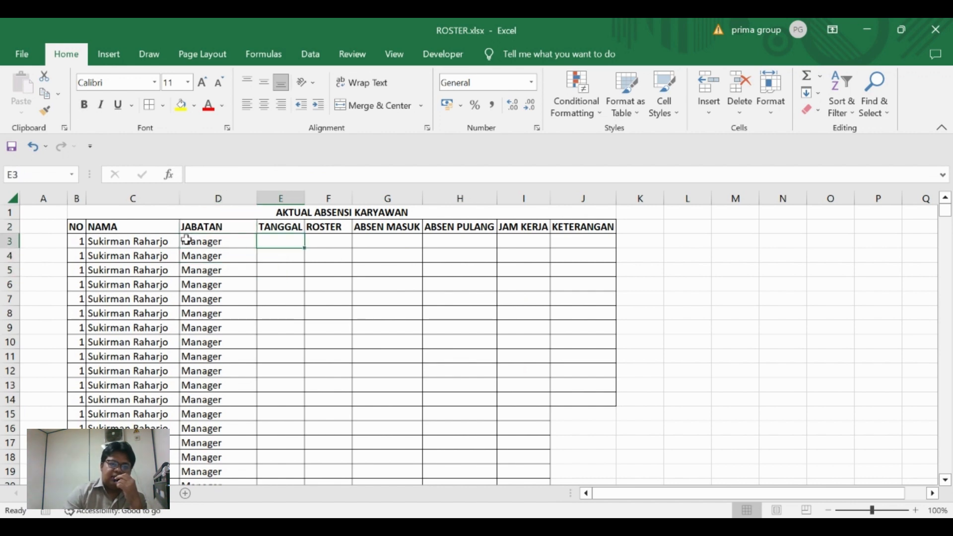
key(Left)
key(ctrl+Down)
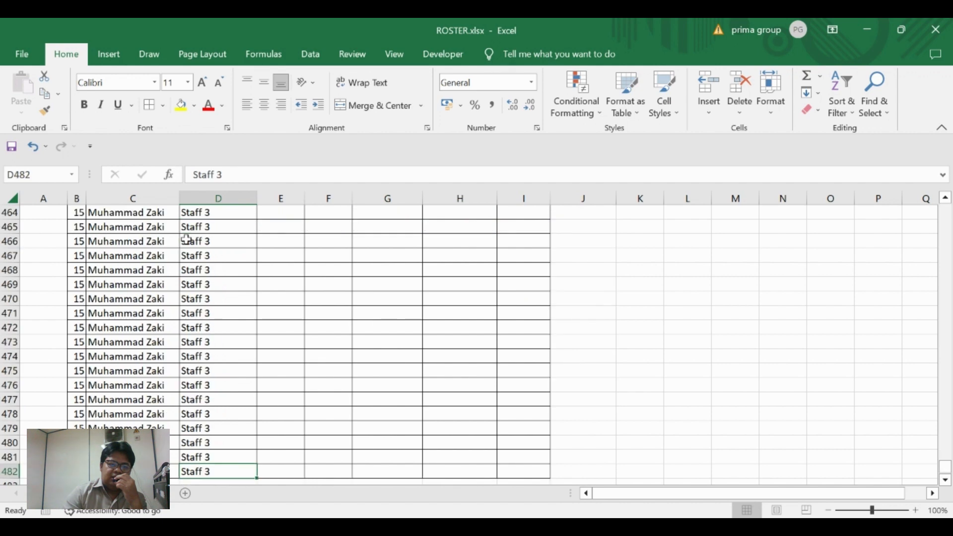
key(ctrl+Up)
key(Down)
key(Down)
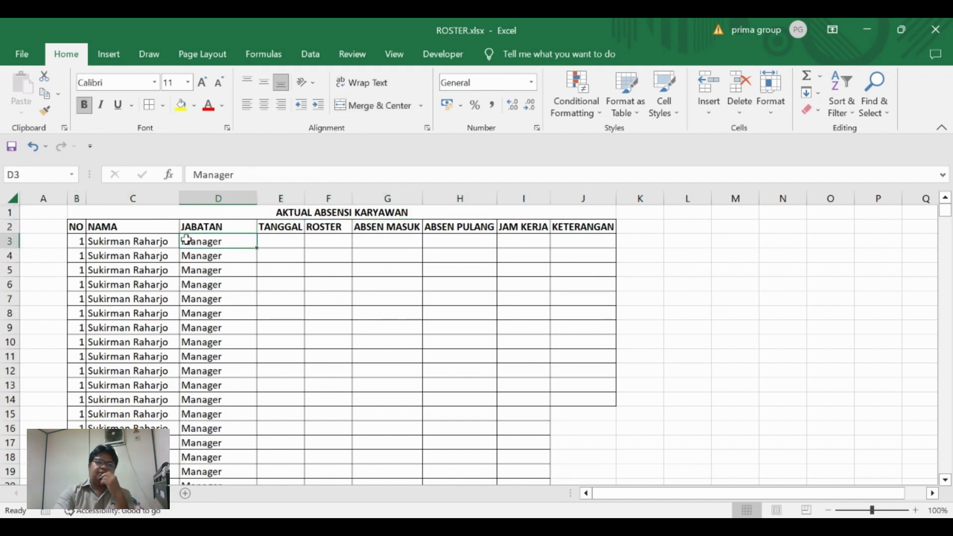
key(Right)
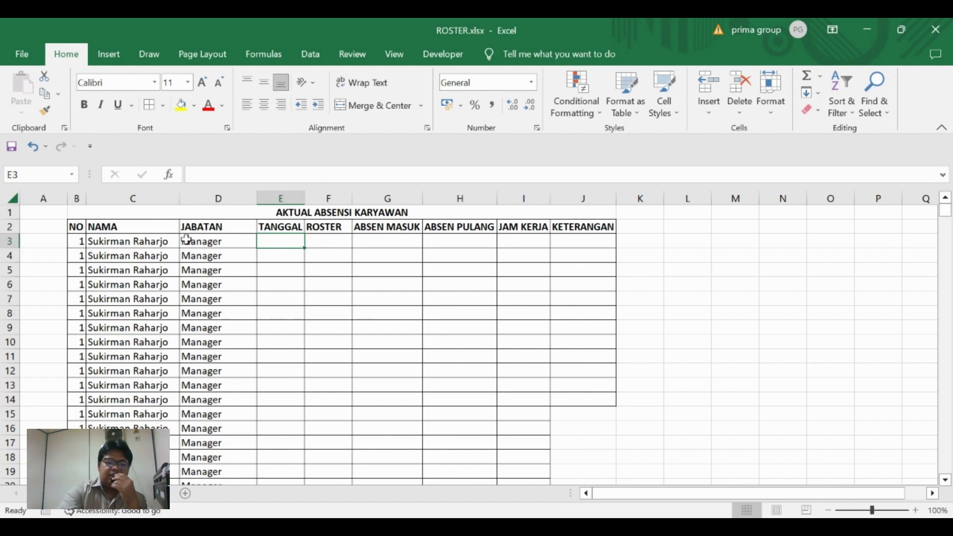
Enter the date 1/2/2023 in E3 as the first TANGGAL value
text(1/02)
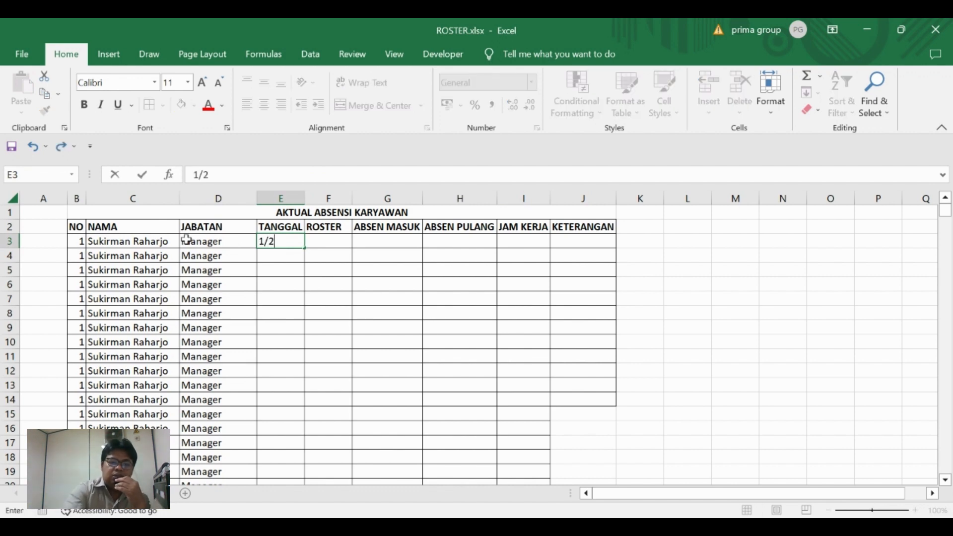
text(/2)
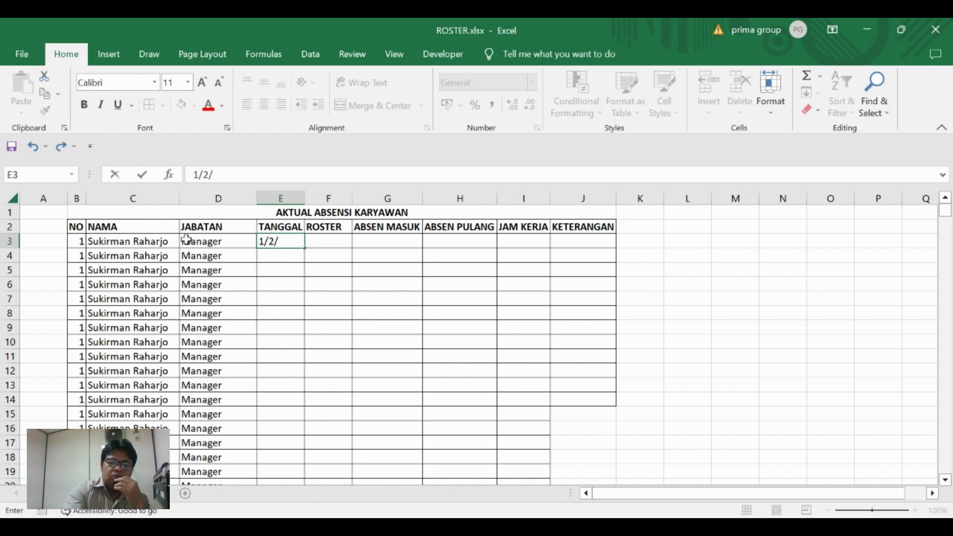
text(0)
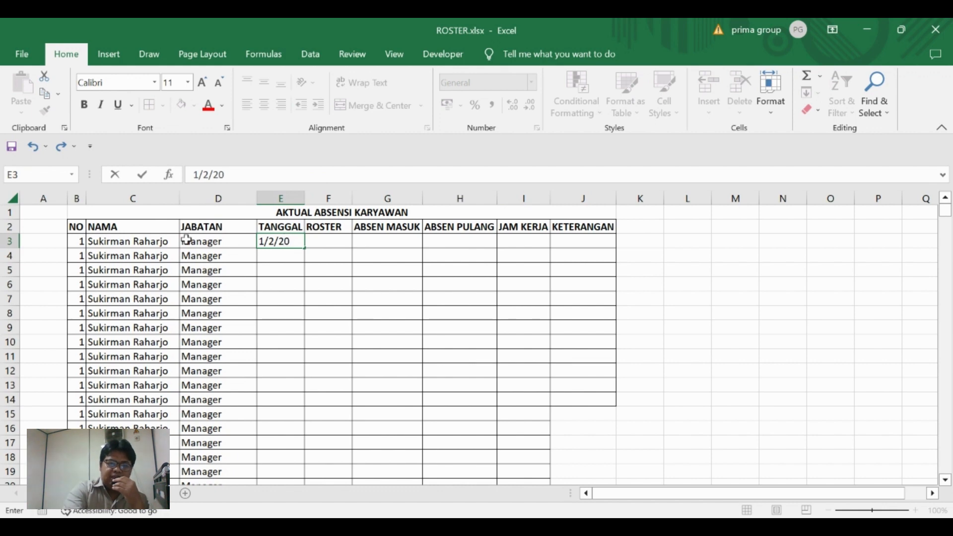
text(23)
key(Return)
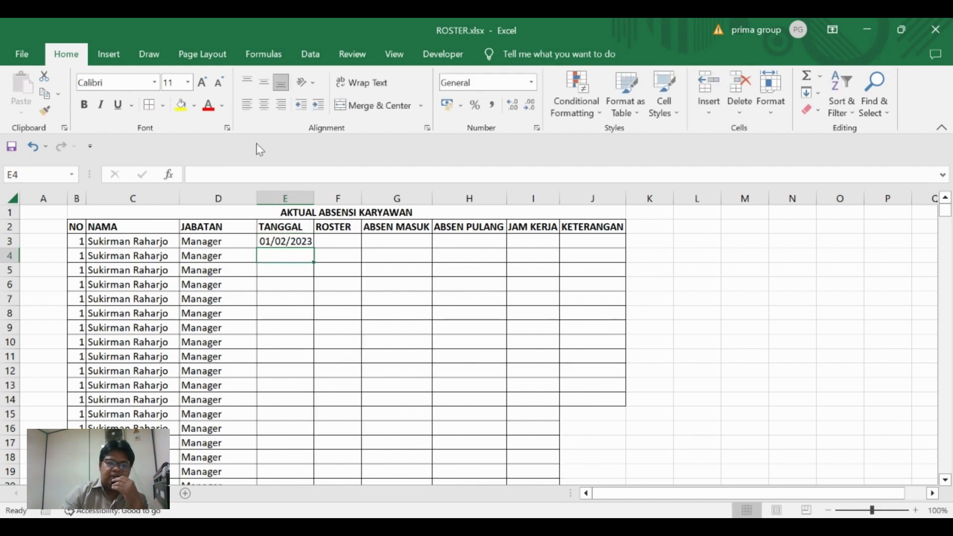
Insert a new column before ROSTER and give it the centered header HARI in F2
click(337, 197)
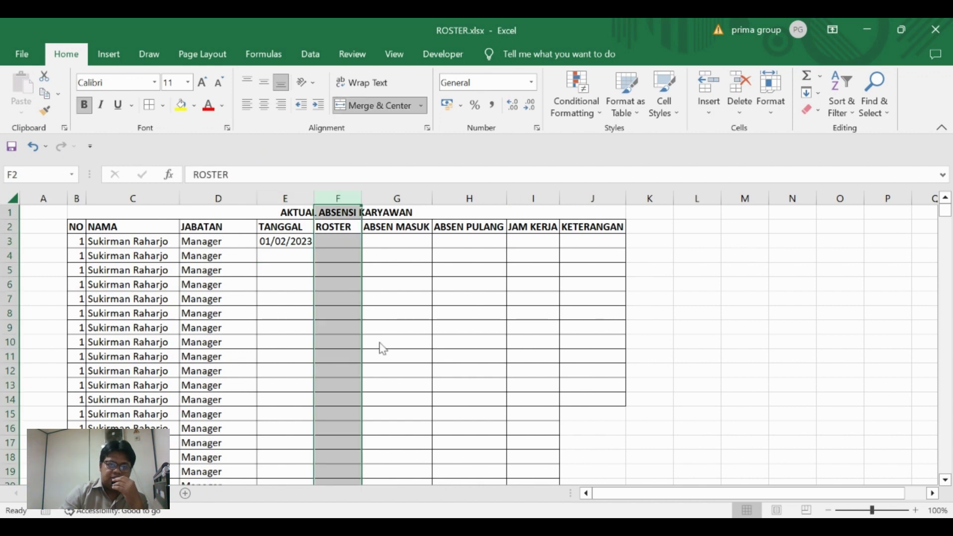
key(ctrl+shift+plus)
click(345, 231)
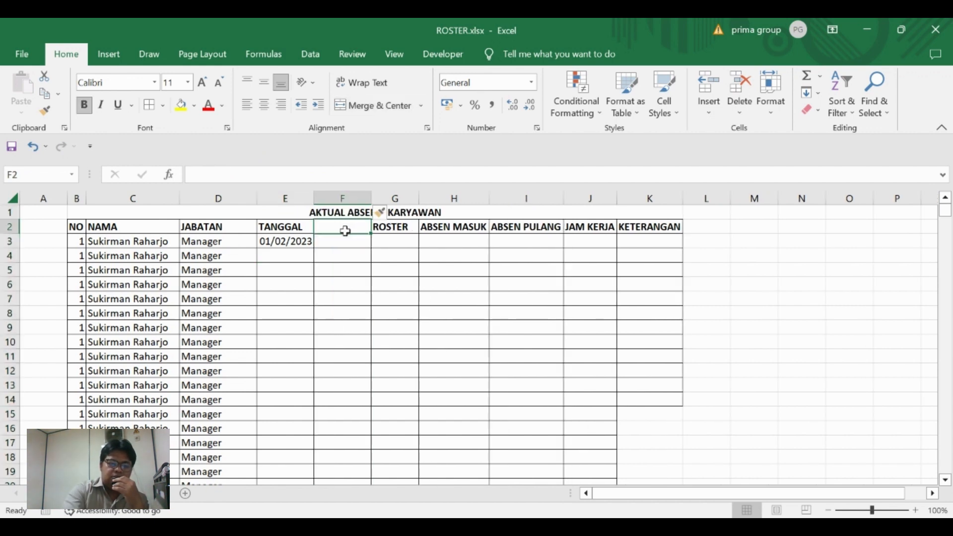
text(HAR)
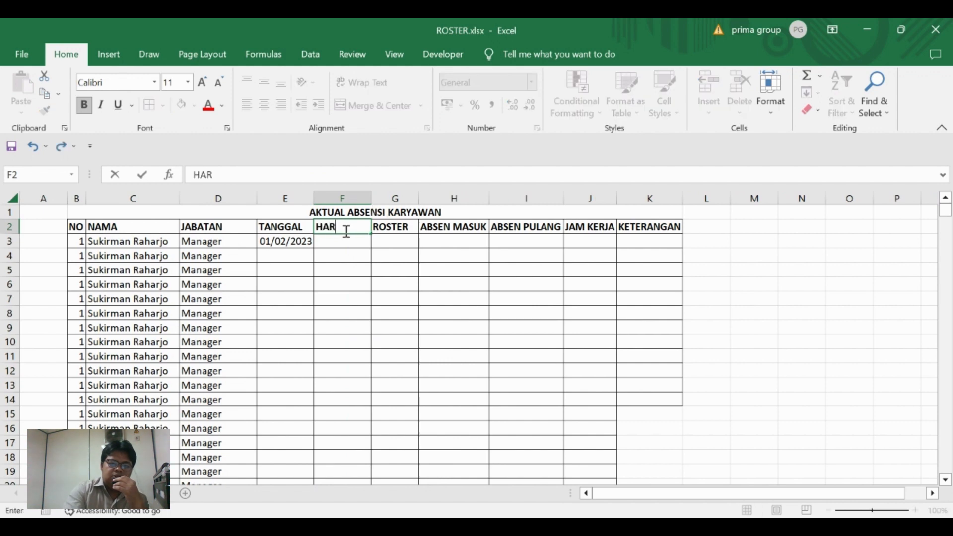
text(I)
key(ctrl+Return)
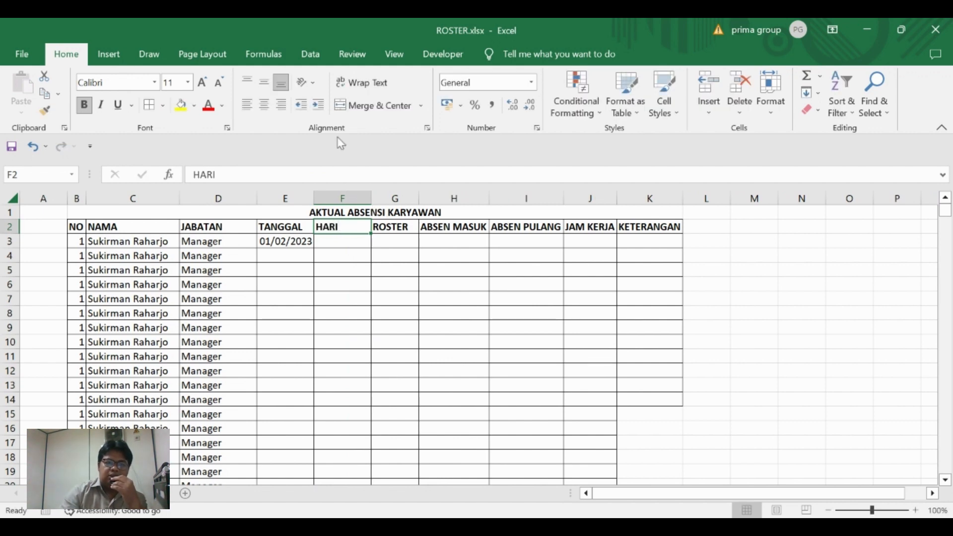
click(264, 104)
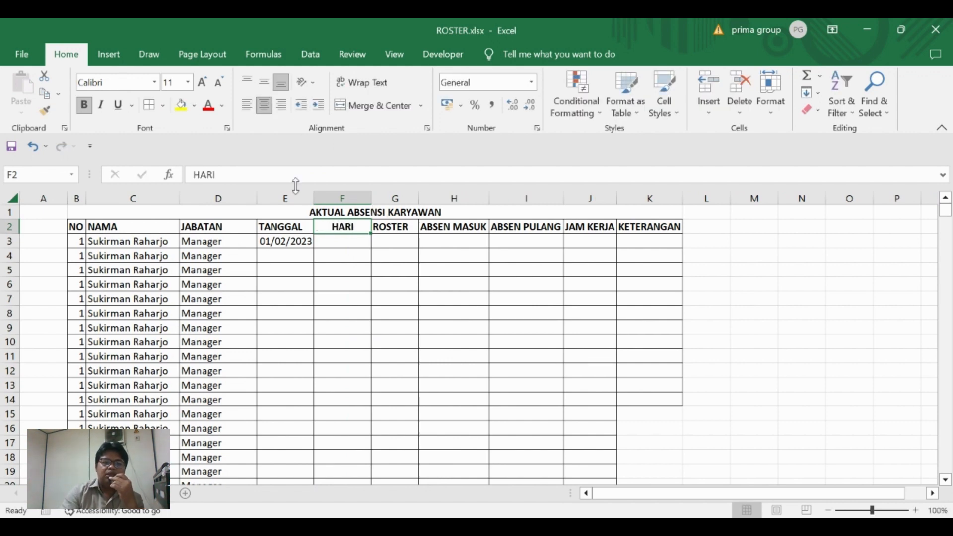
Format the date in E3 as a long date with the month name written out
click(294, 243)
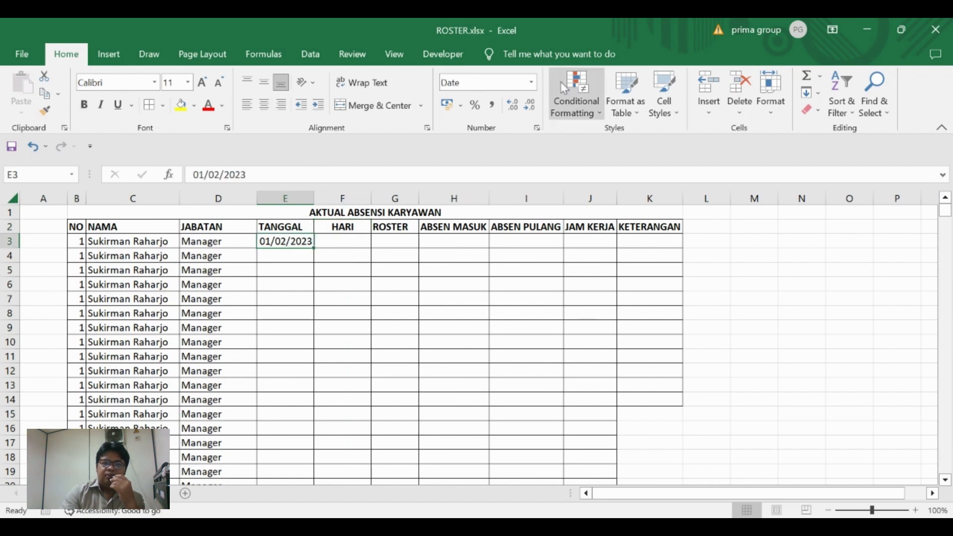
click(531, 83)
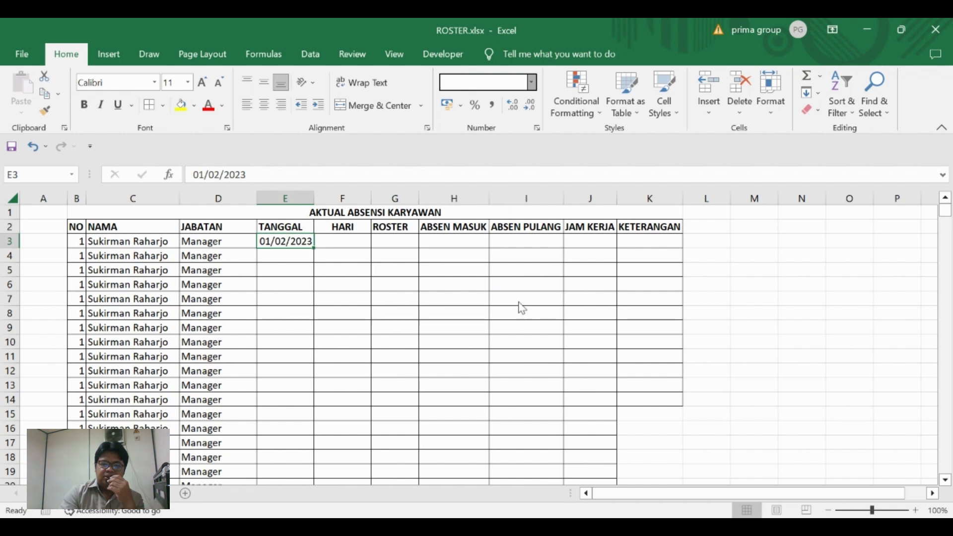
click(502, 279)
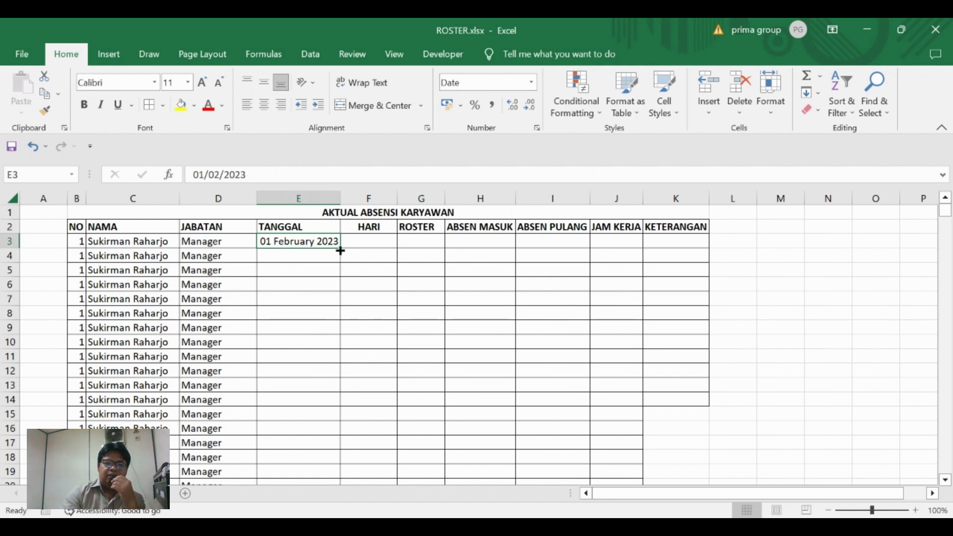
Enter the formula =IF(C4=C3;E3+1;$E$3) in E4 to advance the date and restart it for each new employee
click(313, 256)
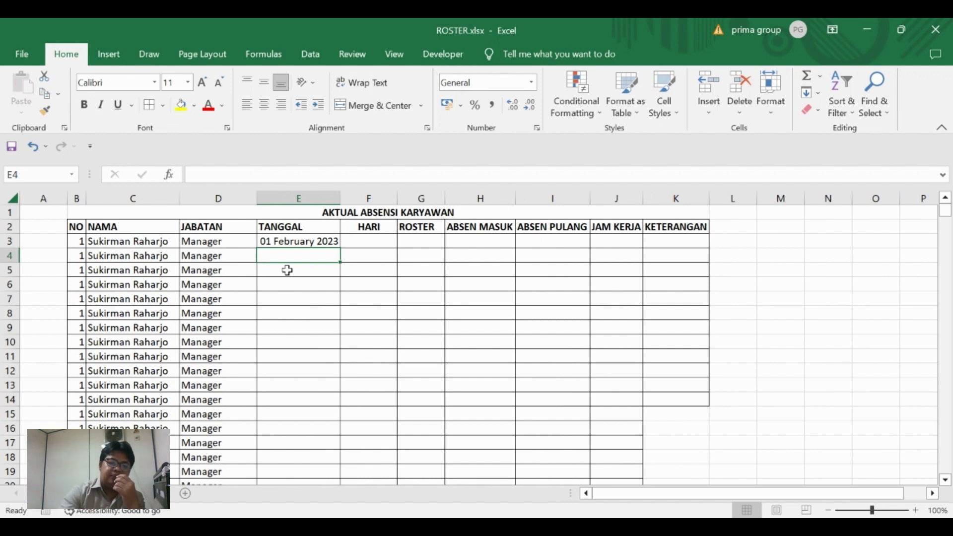
text(=)
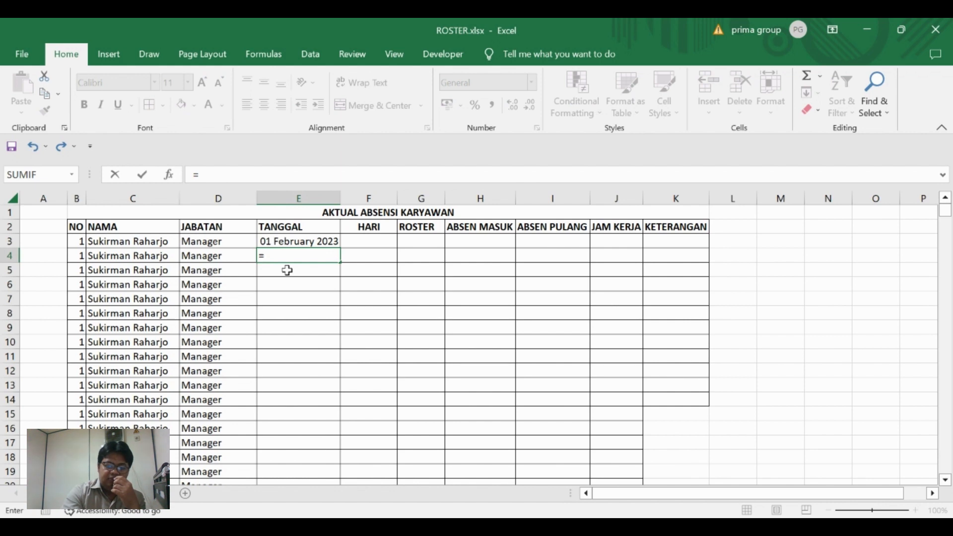
text(IF()
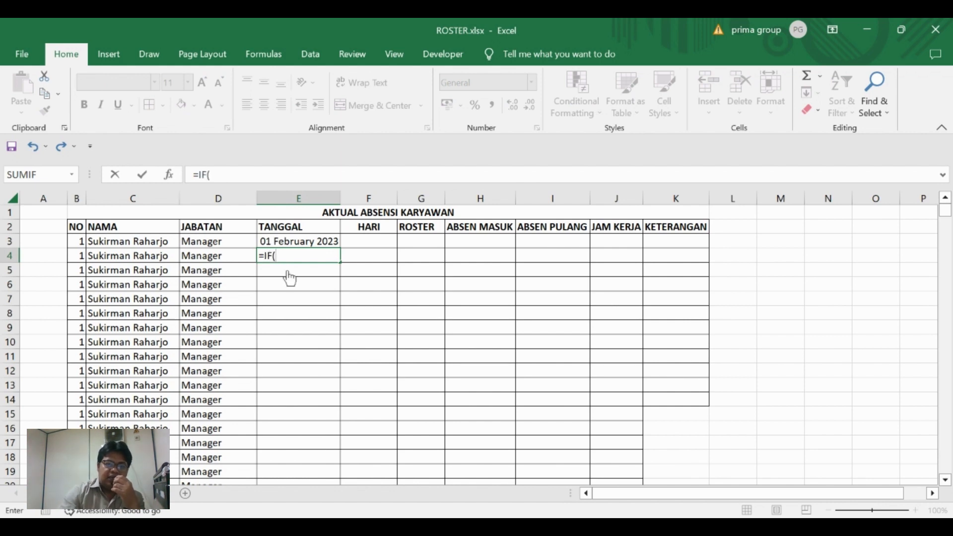
click(145, 256)
text(=)
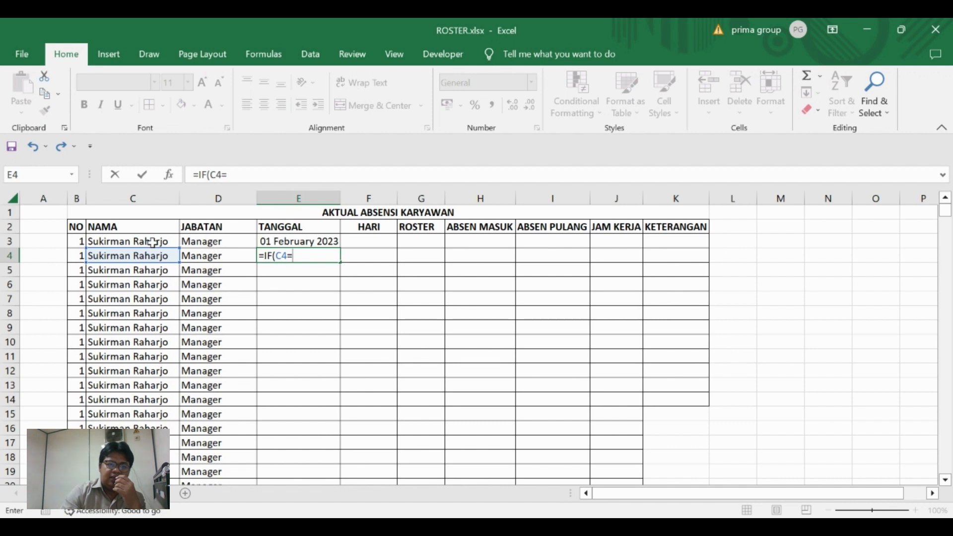
click(150, 242)
text(;)
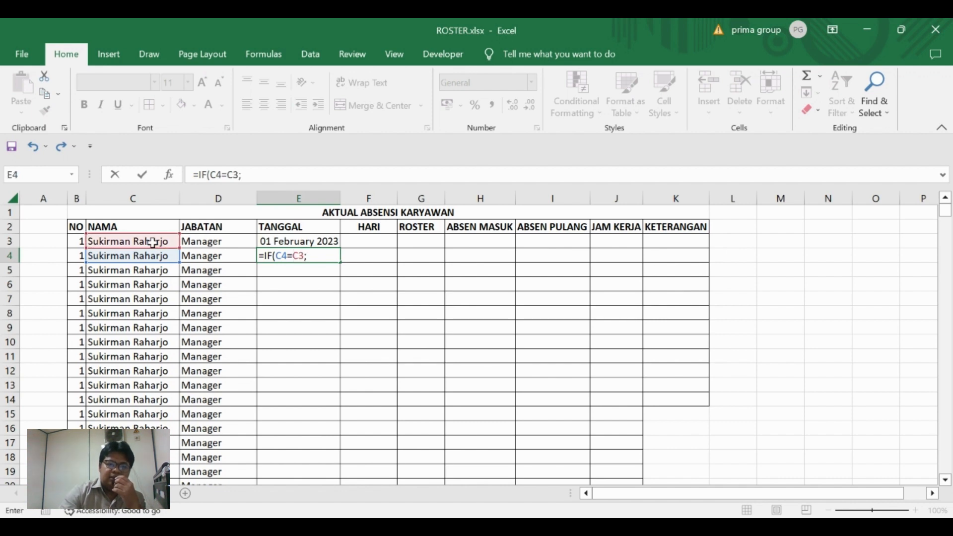
click(313, 242)
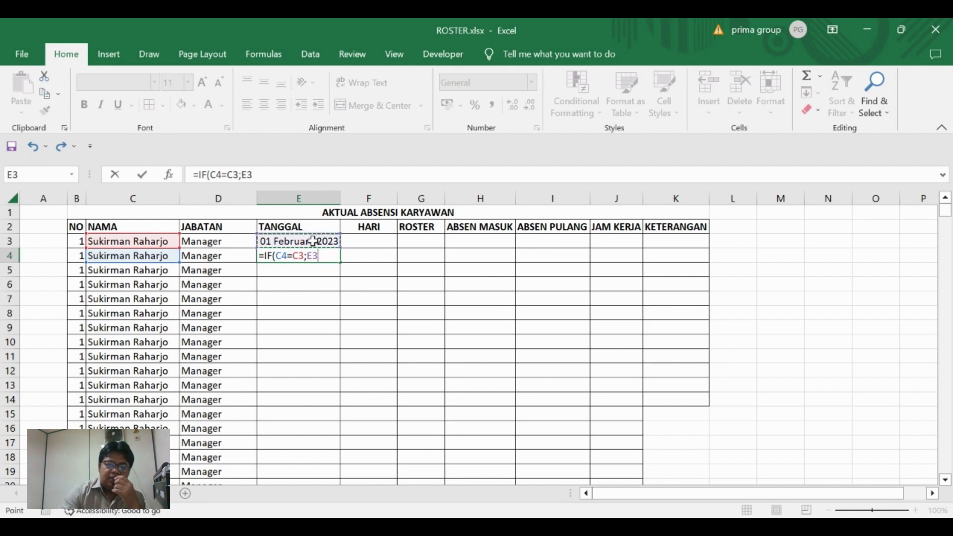
text(+1)
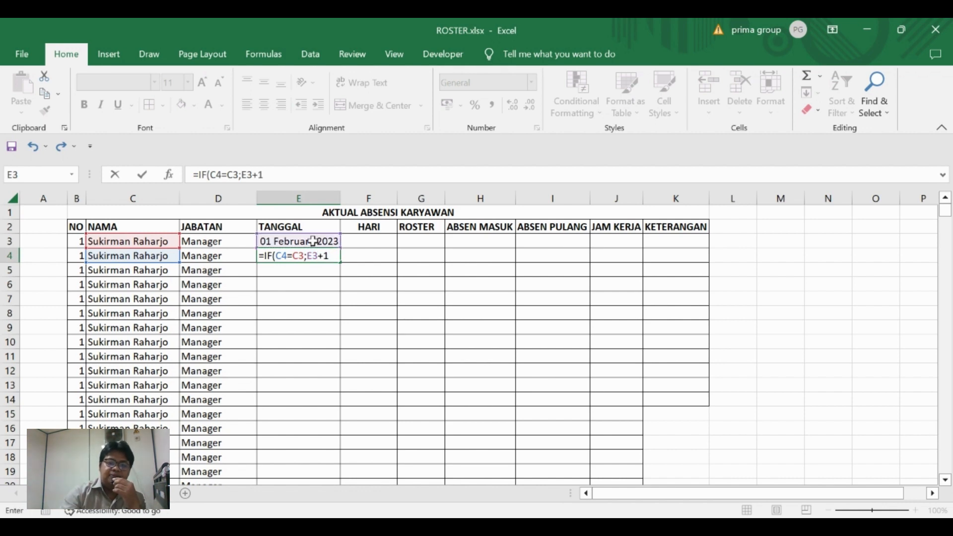
text(;)
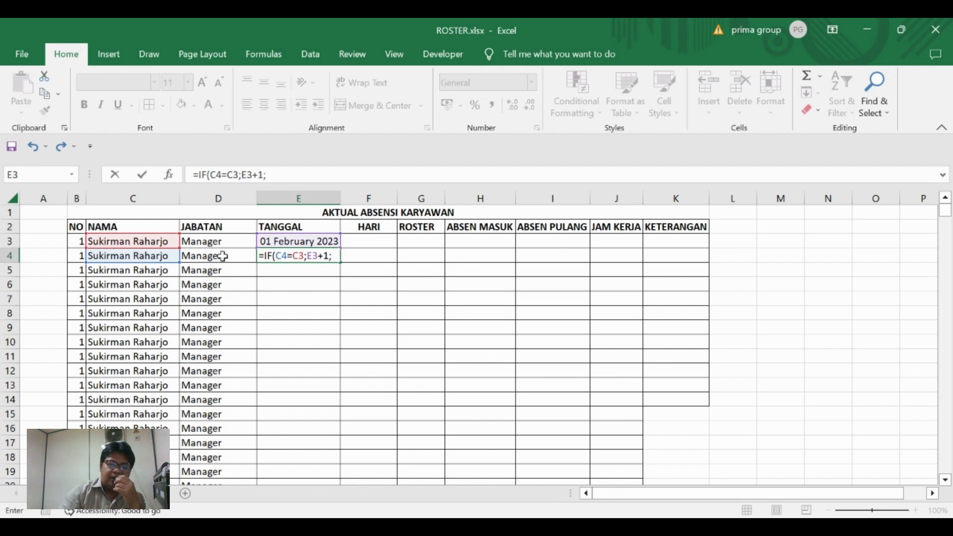
click(297, 240)
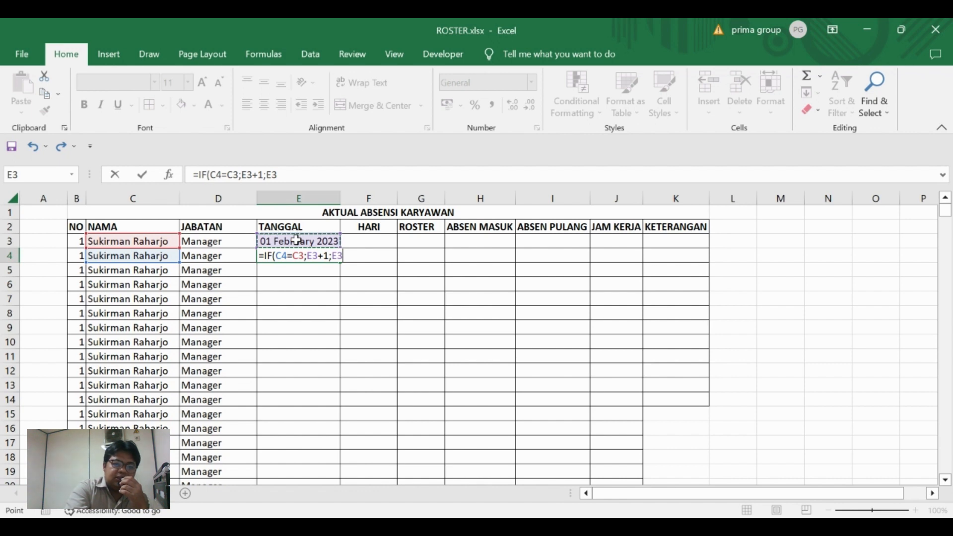
key(F4)
key(Return)
key(Return)
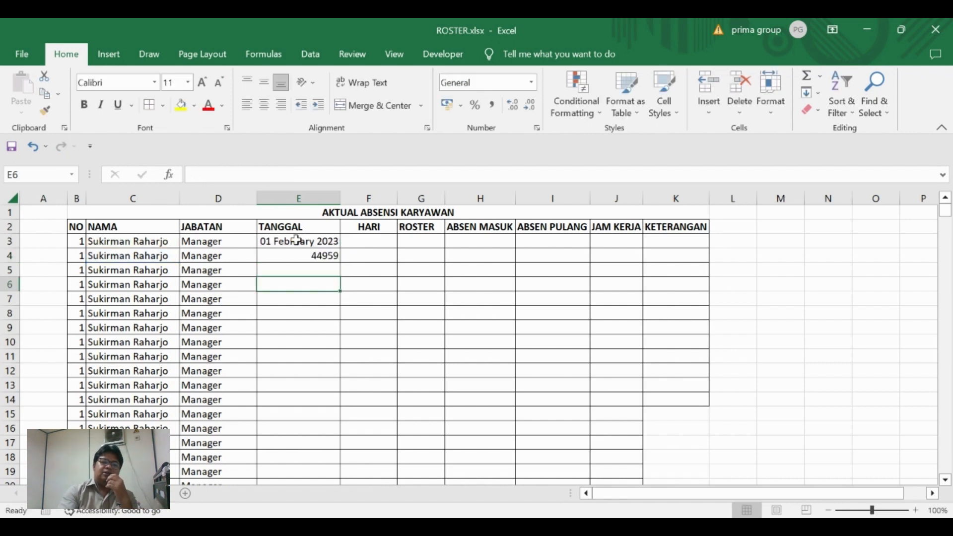
Copy the date format of E3 to E4 and fill the E4 formula down the whole TANGGAL column
key(Up)
key(Up)
key(Up)
key(Down)
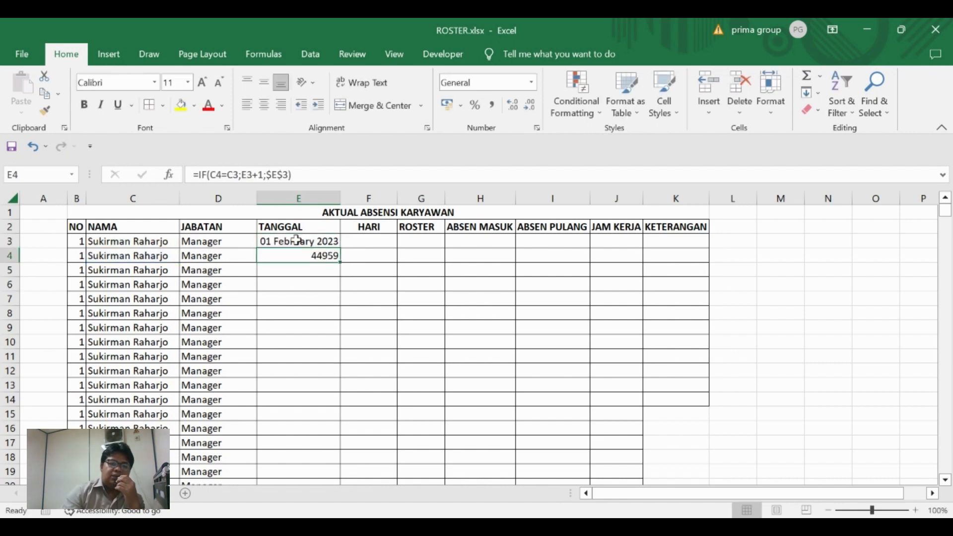
key(Up)
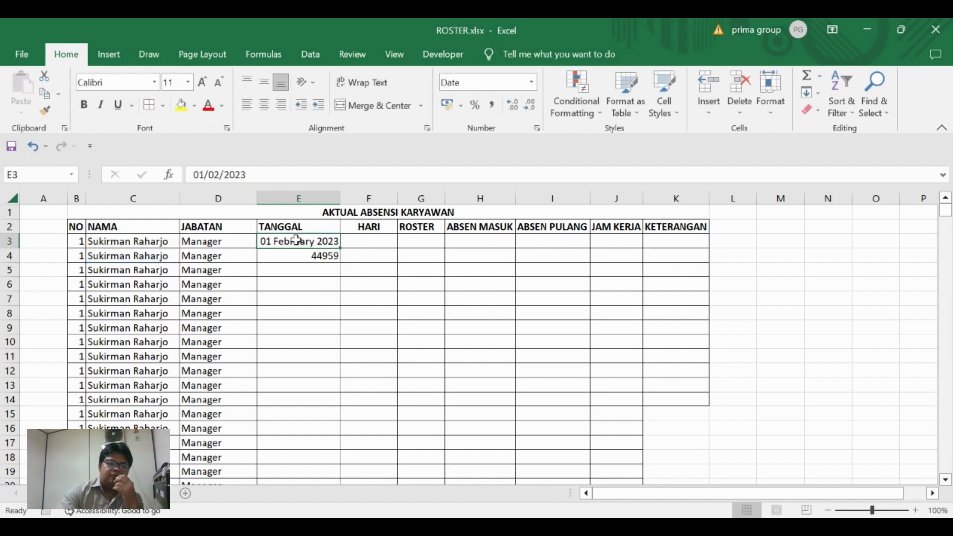
click(45, 113)
click(282, 256)
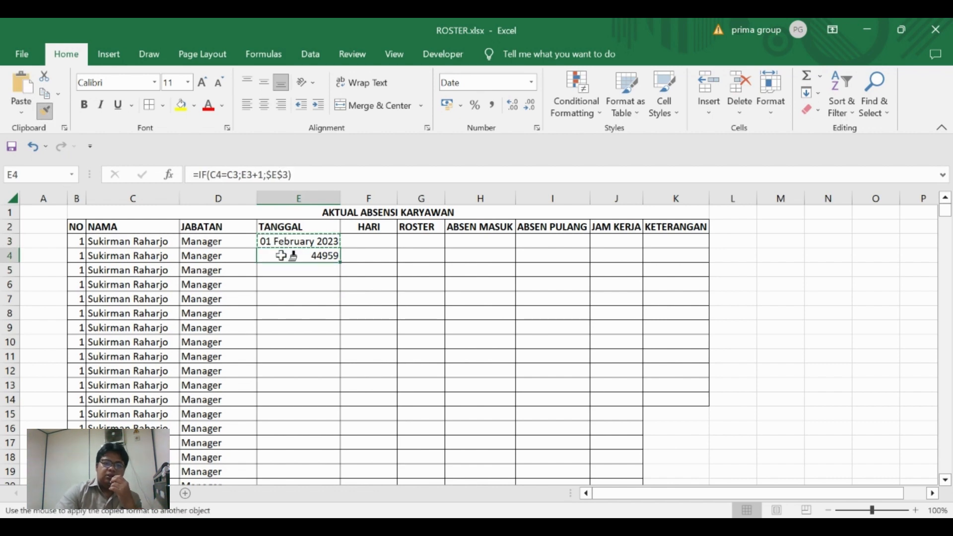
double_click(340, 264)
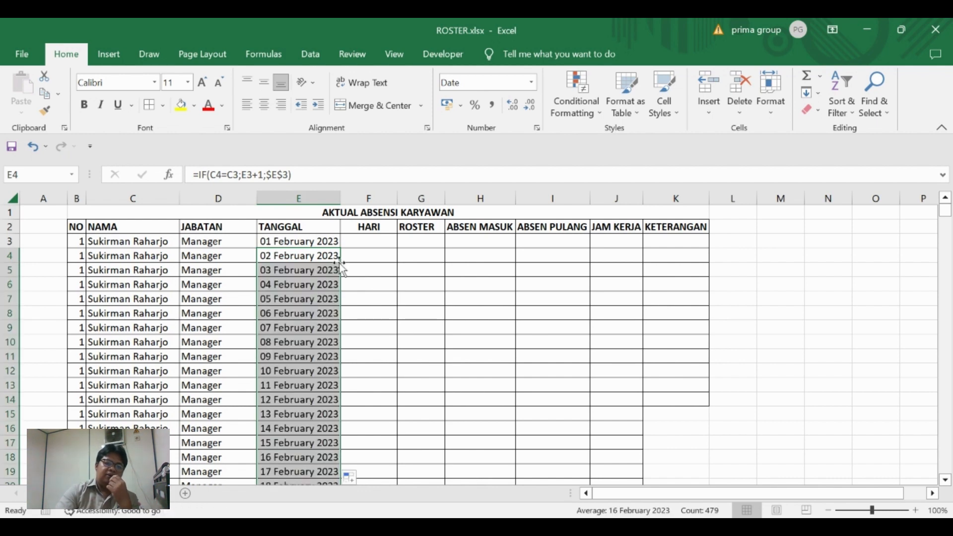
Examine the TANGGAL dates through the first employee's rows and where the second employee begins at row 35
click(318, 287)
key(Down)
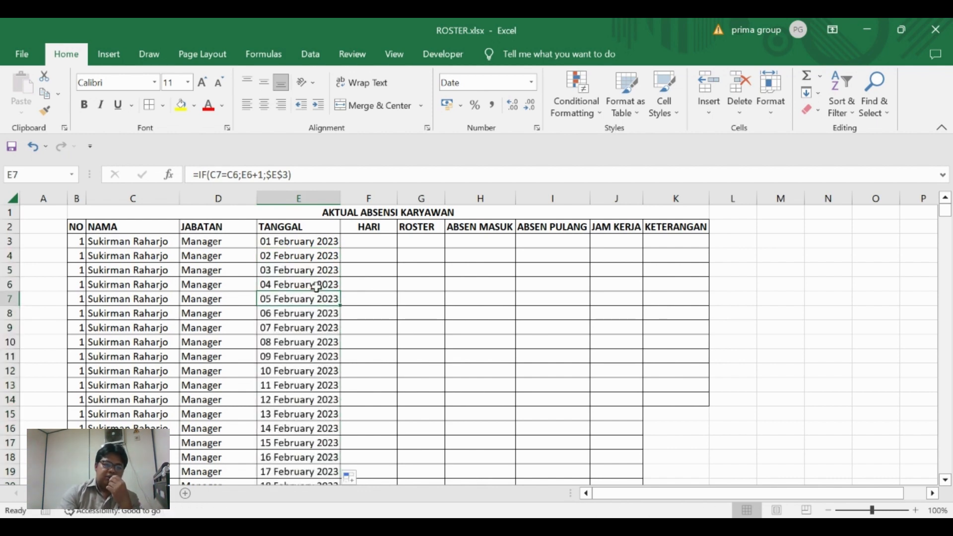
key(Down)
key(Down)
key(Down)
key(Down)
key(Down)
key(Down)
key(Down)
key(Down)
key(Down)
key(Down)
key(Down)
key(Down)
key(Down)
key(Down)
key(Down)
key(Down)
key(Down)
key(Down)
key(Down)
key(Down)
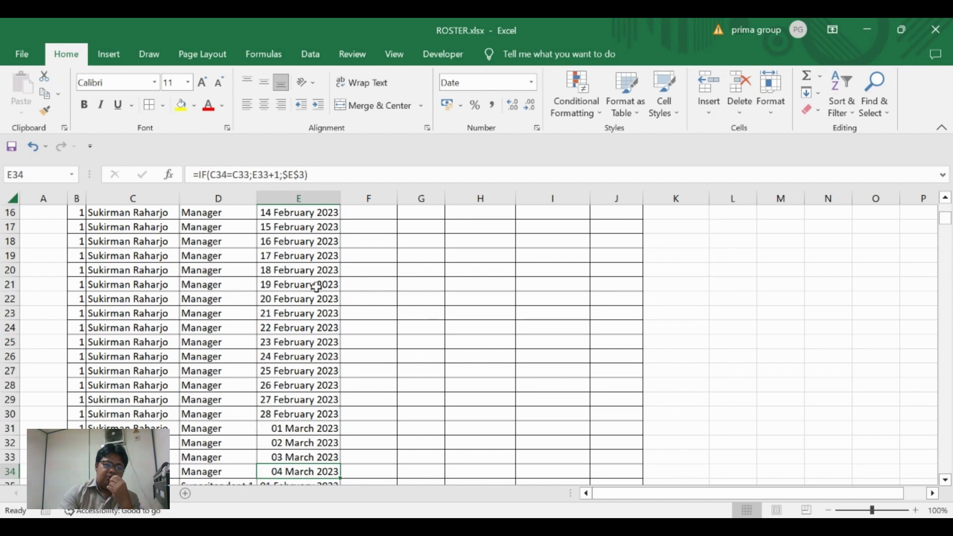
key(Down)
key(Down)
key(Down)
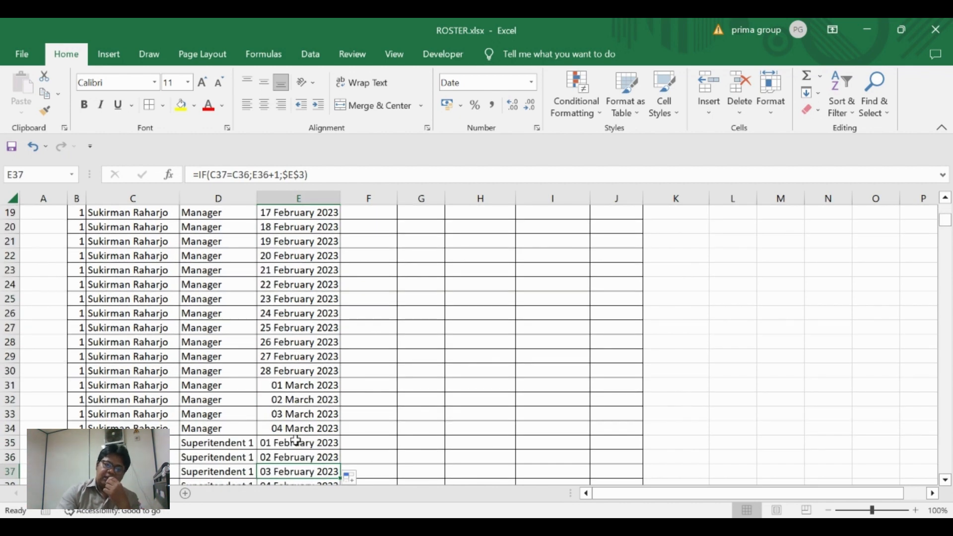
click(304, 386)
click(291, 429)
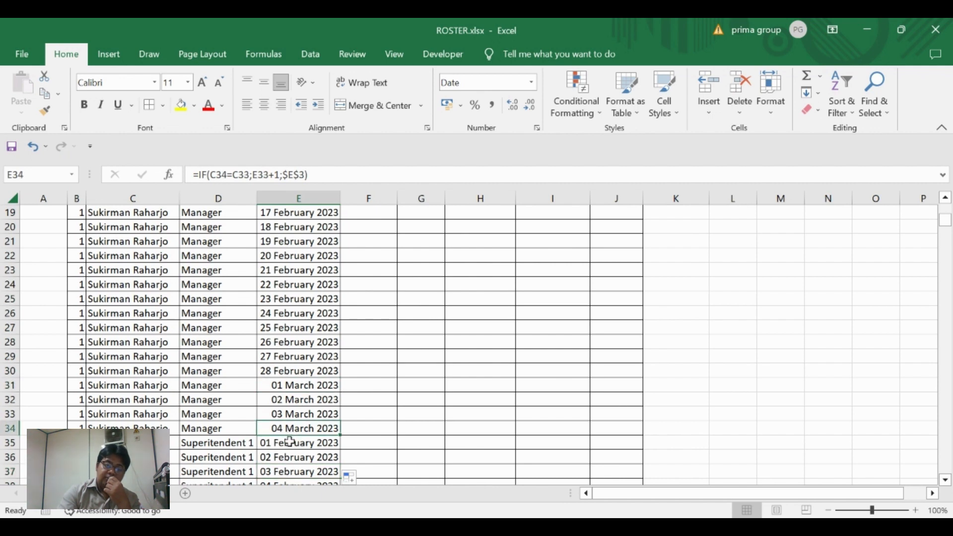
click(133, 457)
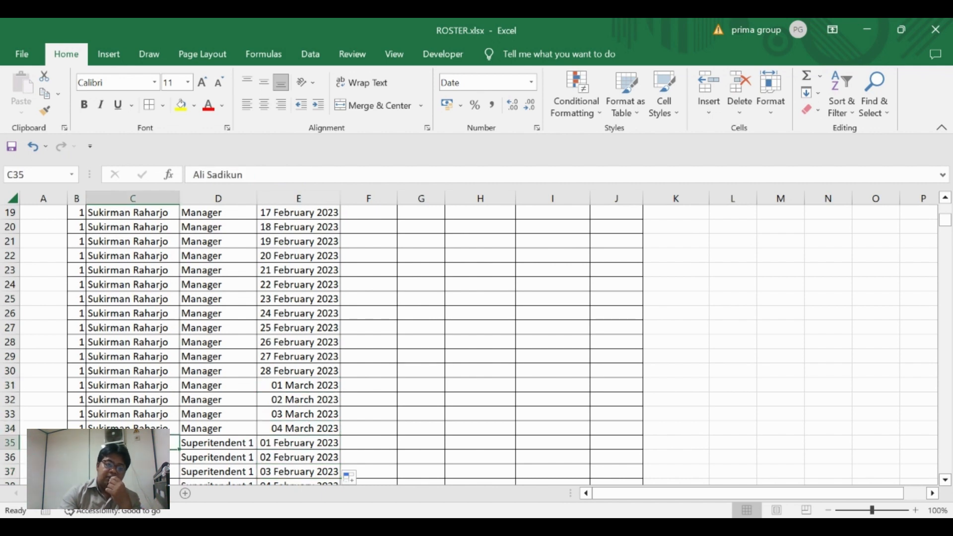
key(Up)
key(Up)
key(Down)
key(Right)
key(Right)
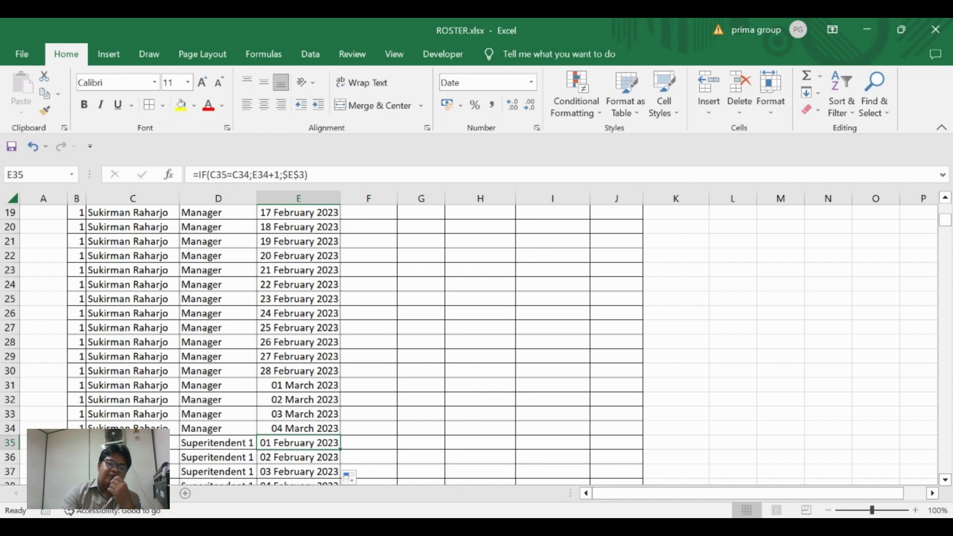
Examine the first employee's TANGGAL dates from E3 through the March dates that follow the end of February
key(Up)
key(Up)
key(ctrl+Up)
key(Down)
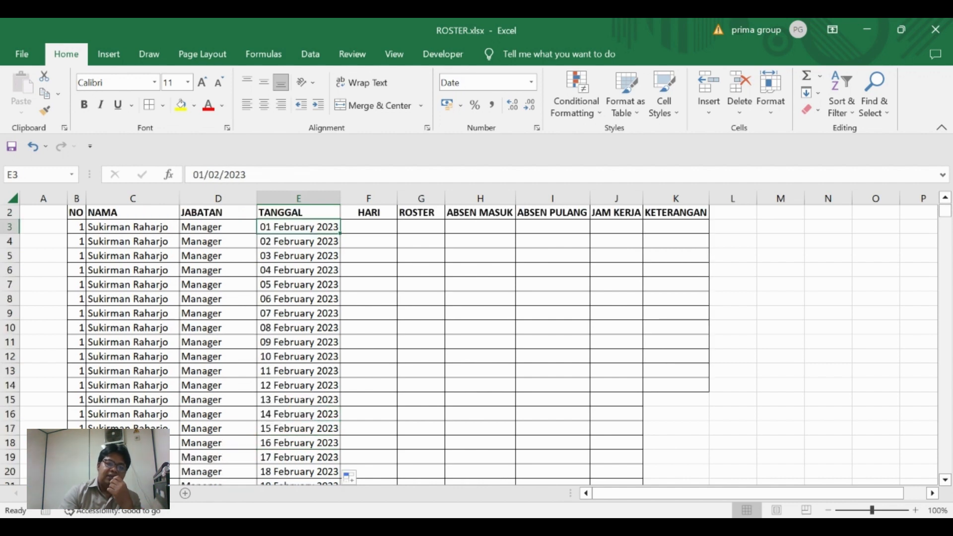
key(Down)
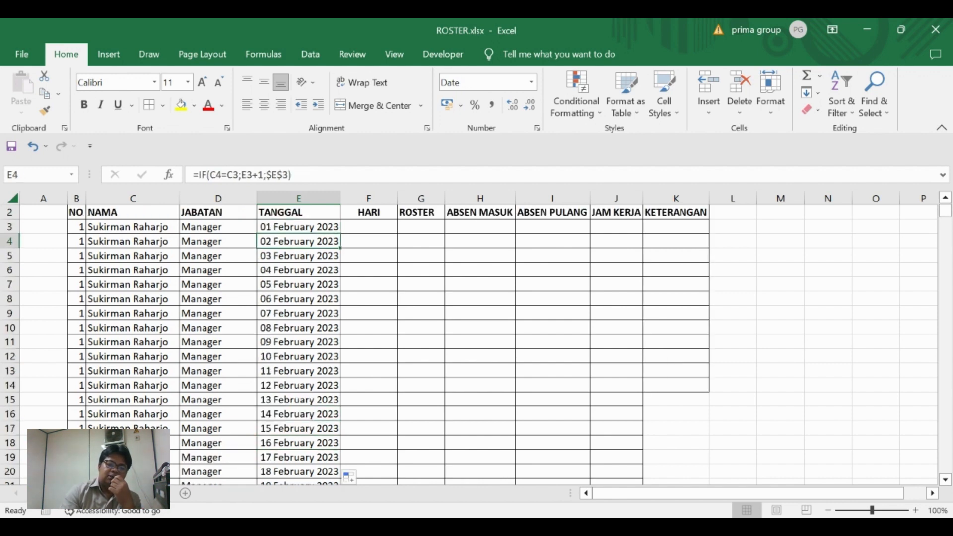
key(Down)
key(Down)
key(Down)
key(Down)
key(Down)
key(Down)
key(Down)
key(Down)
key(Down)
key(Down)
key(Down)
key(Down)
key(Down)
key(Down)
key(Down)
key(Down)
key(Down)
key(Down)
key(Down)
key(Down)
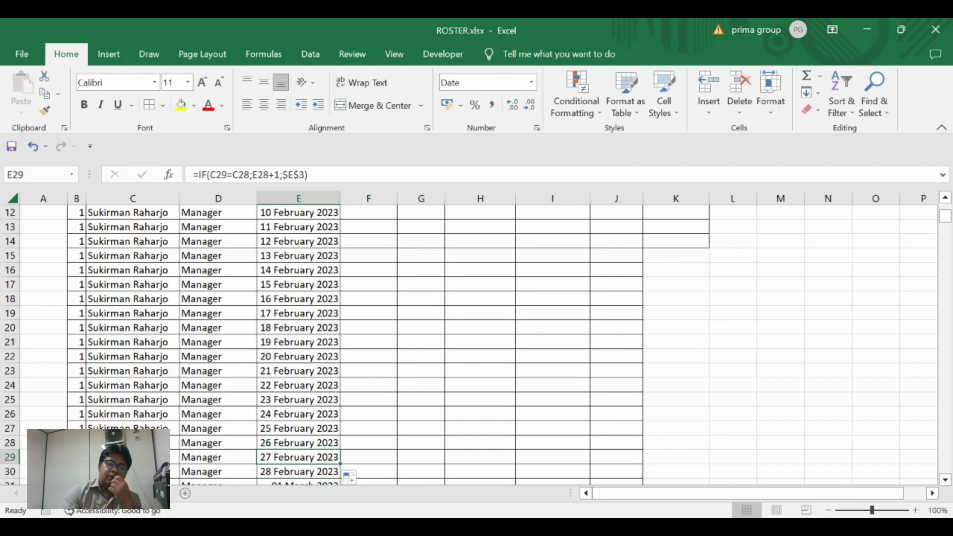
key(Down)
key(Down)
key(Down)
key(Down)
key(Down)
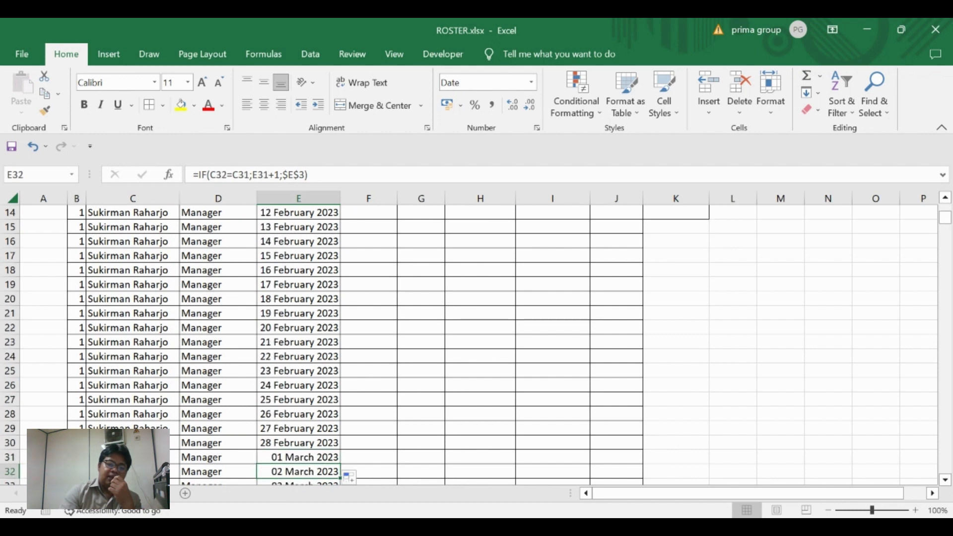
key(Up)
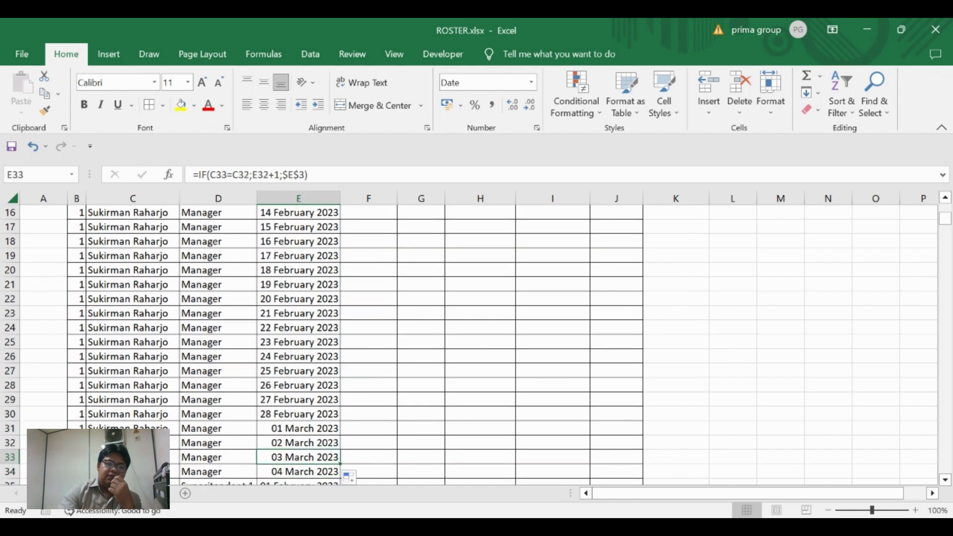
key(ctrl+Up)
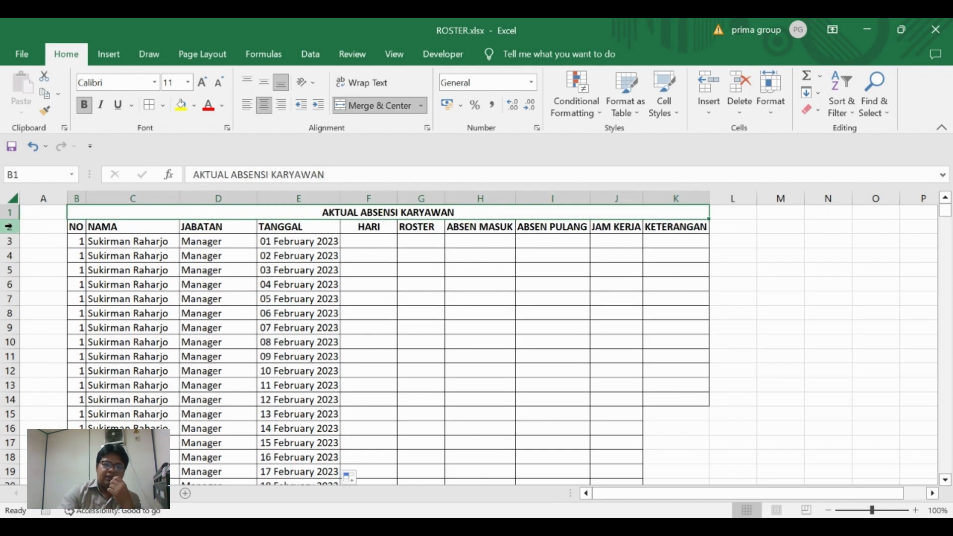
Add filters to header row 2 and filter TANGGAL to show only the March 2023 dates
click(10, 227)
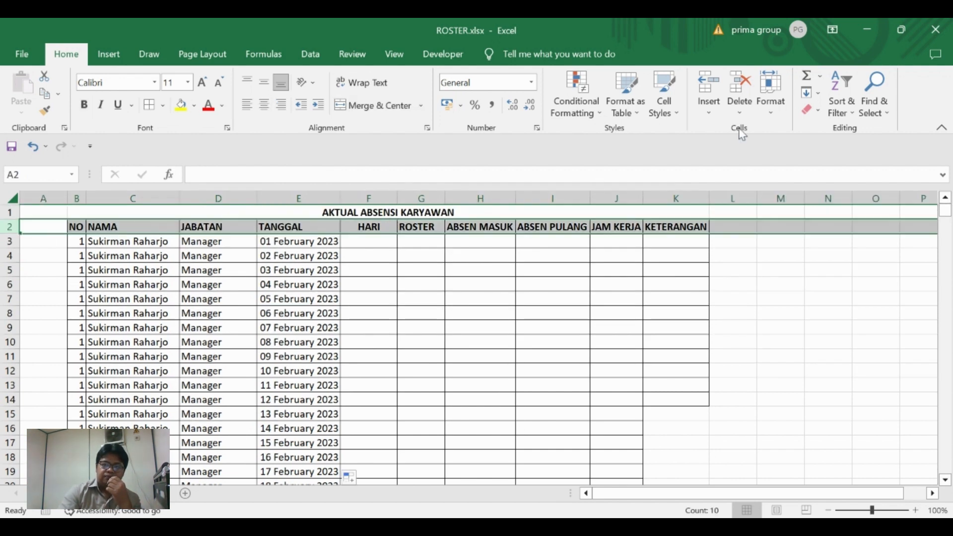
click(311, 54)
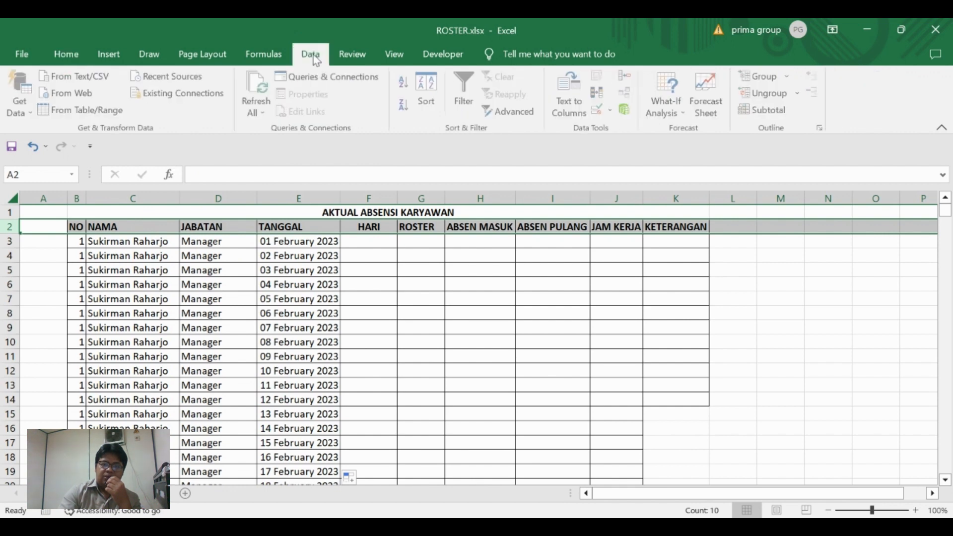
click(465, 88)
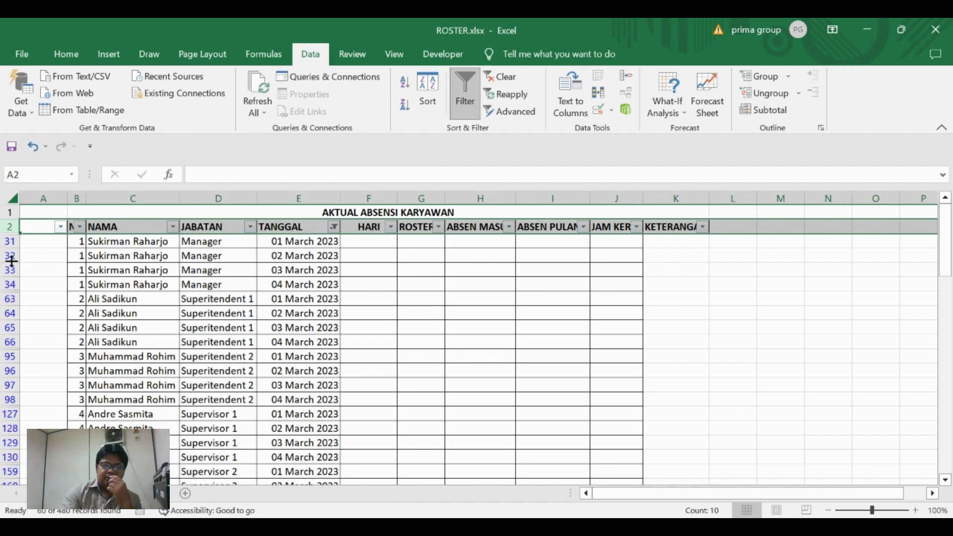
Delete all filtered March rows, from row 31 through row 482, as entire rows
click(9, 242)
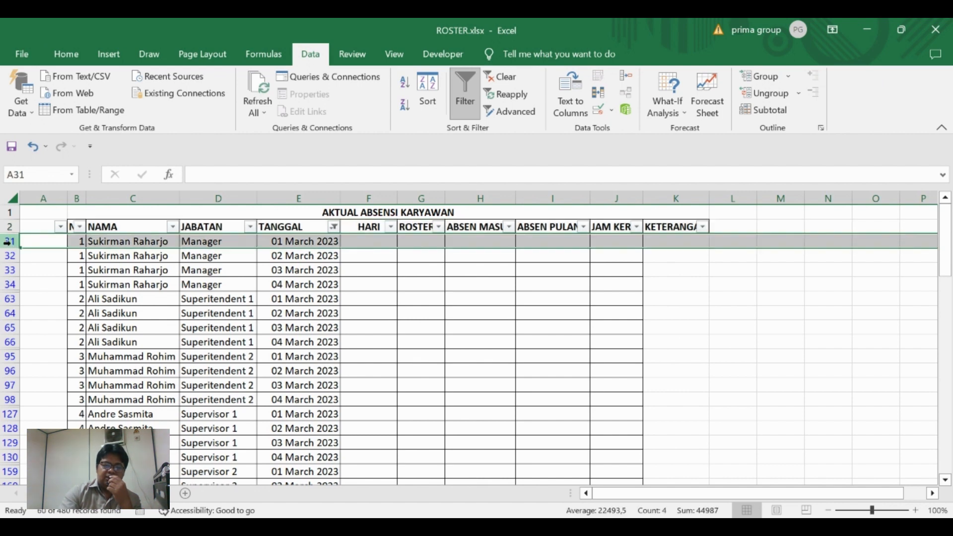
drag(9, 242, 22, 488)
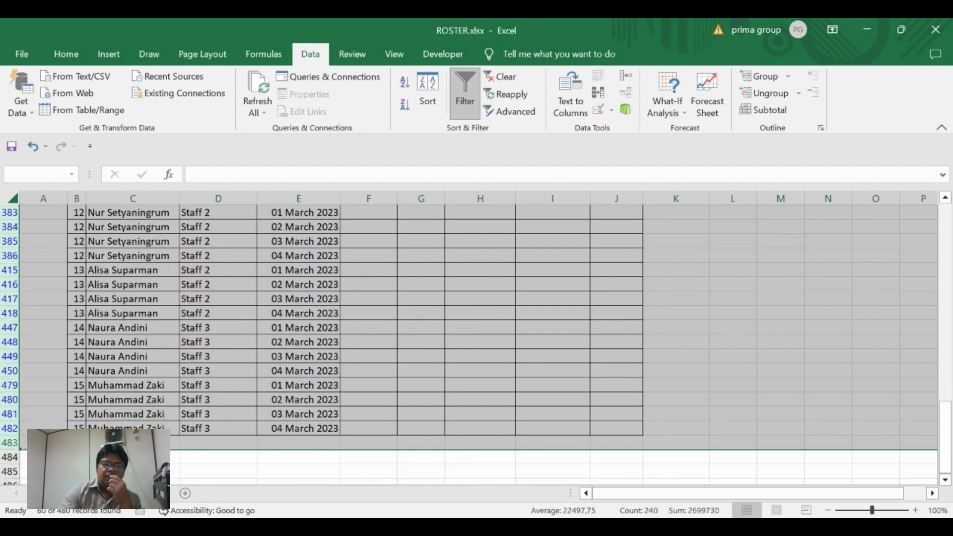
drag(49, 442, 52, 425)
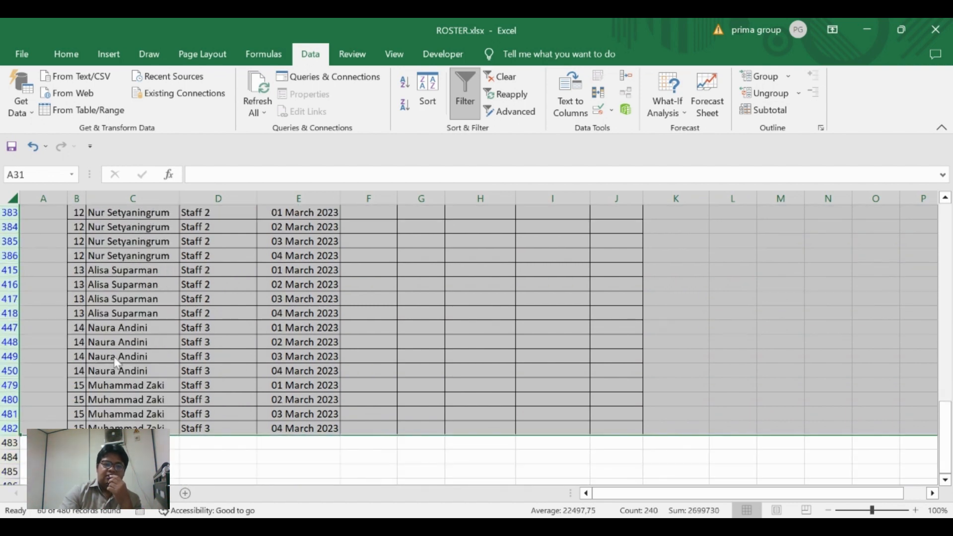
key(ctrl+minus)
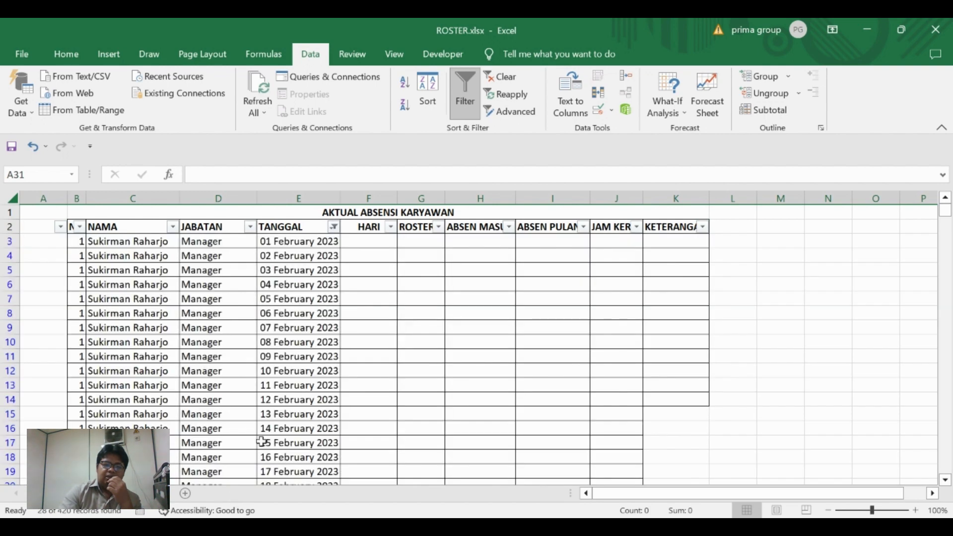
Examine the filtered TANGGAL dates of the first employee down to the last row in February
click(288, 358)
key(Left)
key(Down)
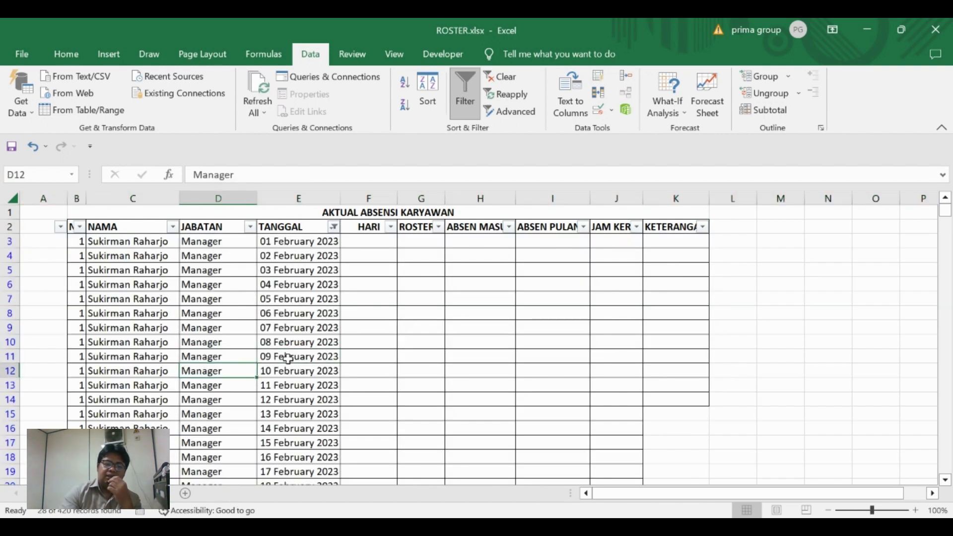
key(Down)
key(Down)
key(Down)
key(Down)
key(Down)
key(Down)
key(Down)
key(Down)
key(Down)
key(Down)
key(Down)
key(Down)
key(Down)
key(Down)
key(Down)
key(Down)
key(Down)
key(Down)
key(Down)
key(Down)
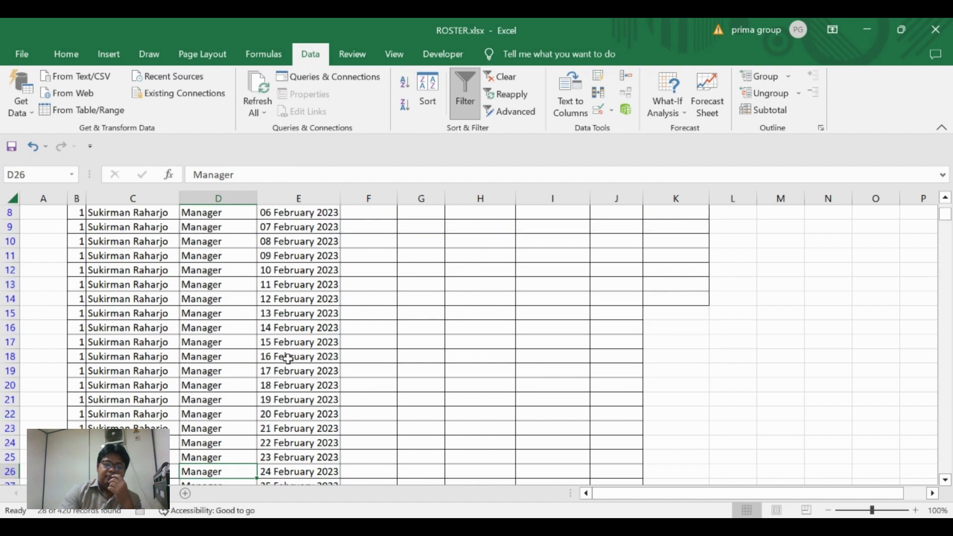
key(Right)
key(Up)
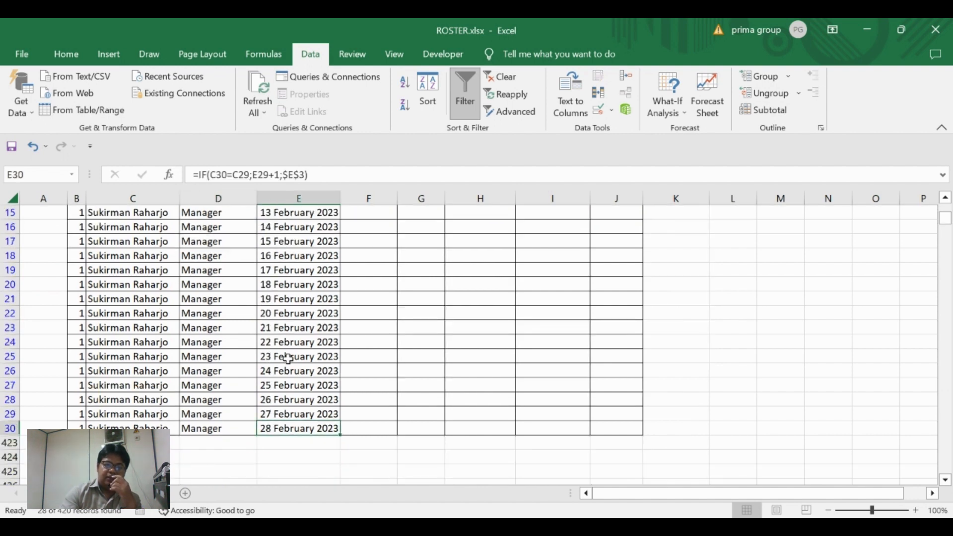
Remove the filter from the header row so that every employee's rows are listed
key(ctrl+Up)
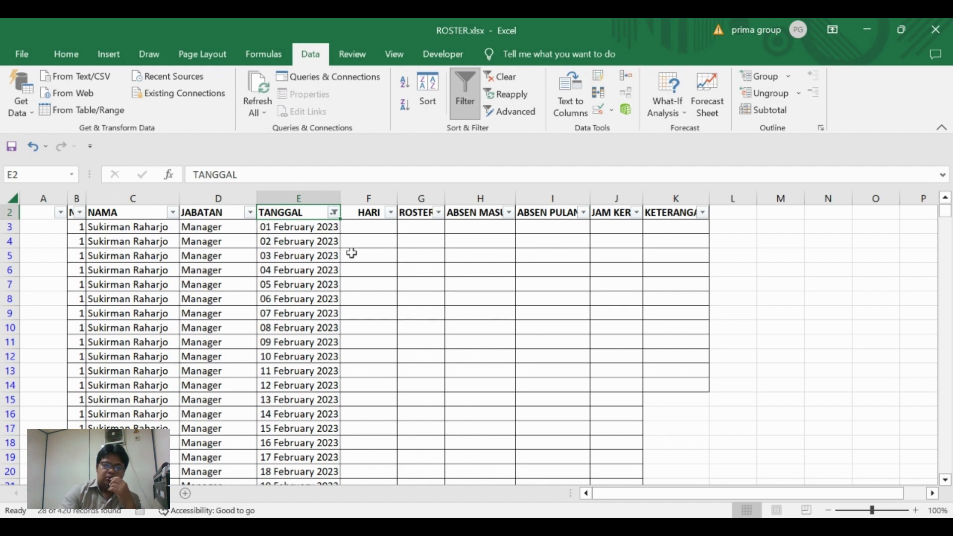
click(470, 86)
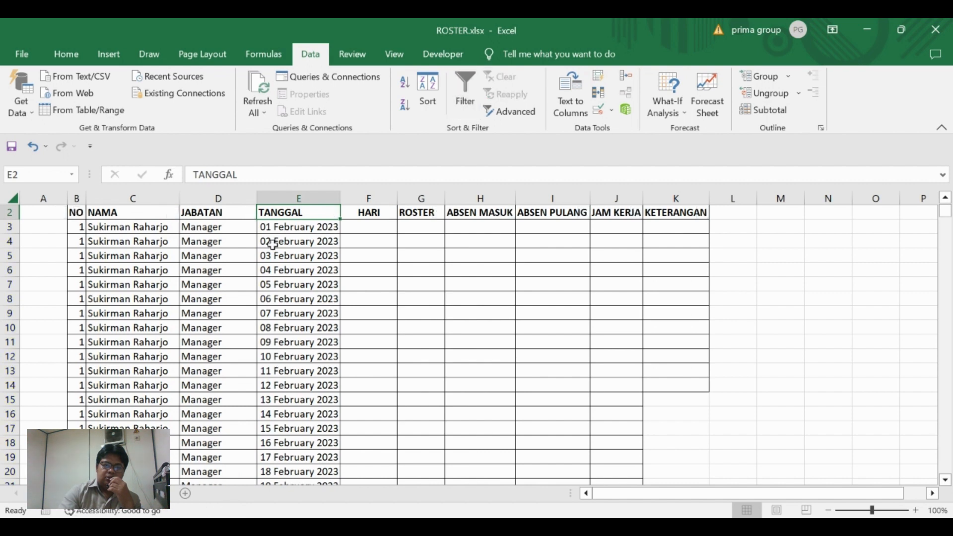
Inspect the TANGGAL formulas at the end of the column, from row 422 up to row 409
key(Down)
key(Down)
key(Down)
key(Down)
key(ctrl+Down)
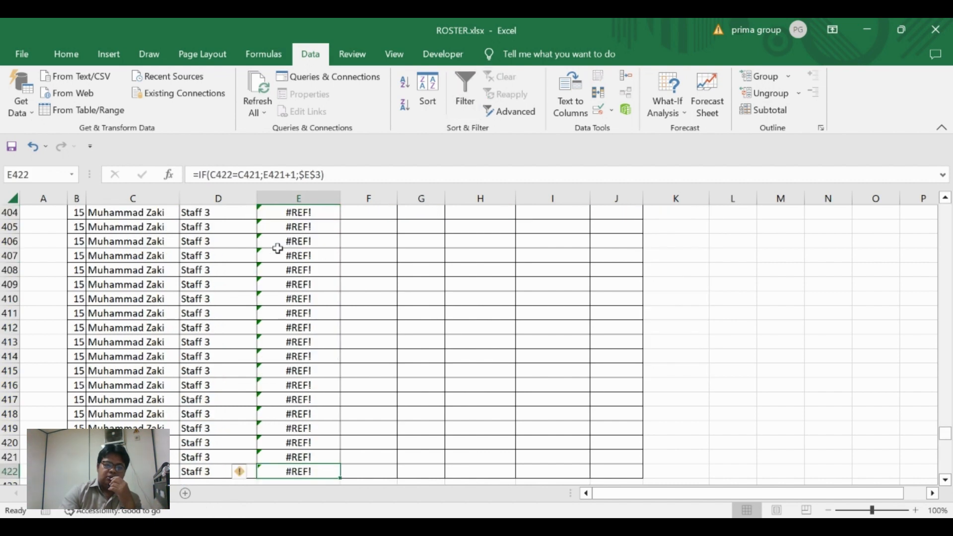
key(Up)
key(Up)
key(Up)
key(Up)
key(Up)
key(Up)
key(Up)
key(Up)
key(Up)
key(Up)
key(Up)
key(Up)
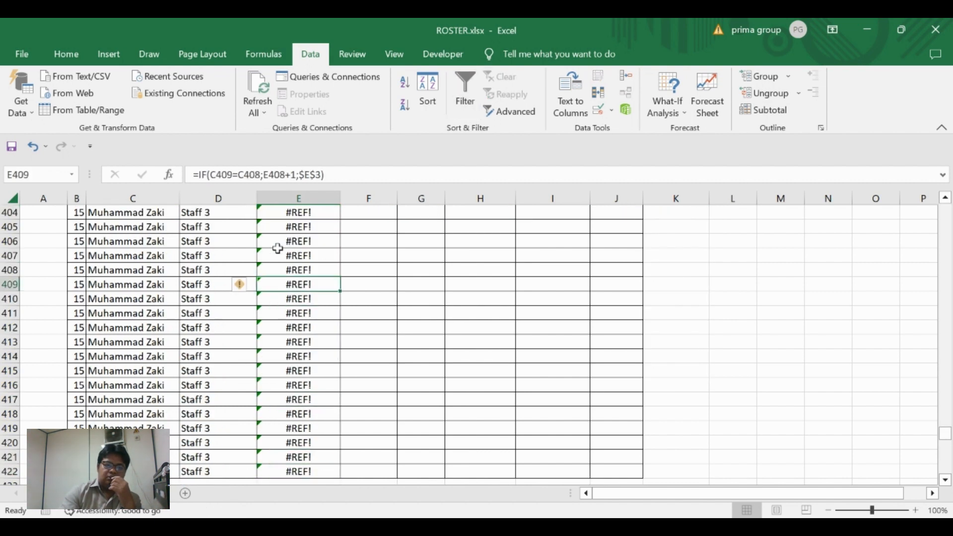
Fill the E4 date formula down the whole TANGGAL column again to replace the broken references
key(ctrl+Up)
key(Down)
key(Down)
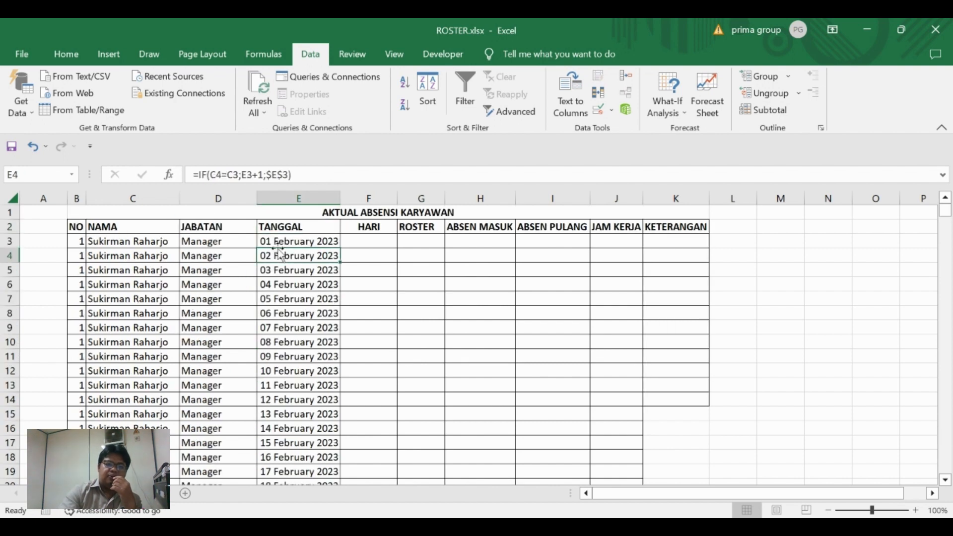
double_click(339, 263)
key(Up)
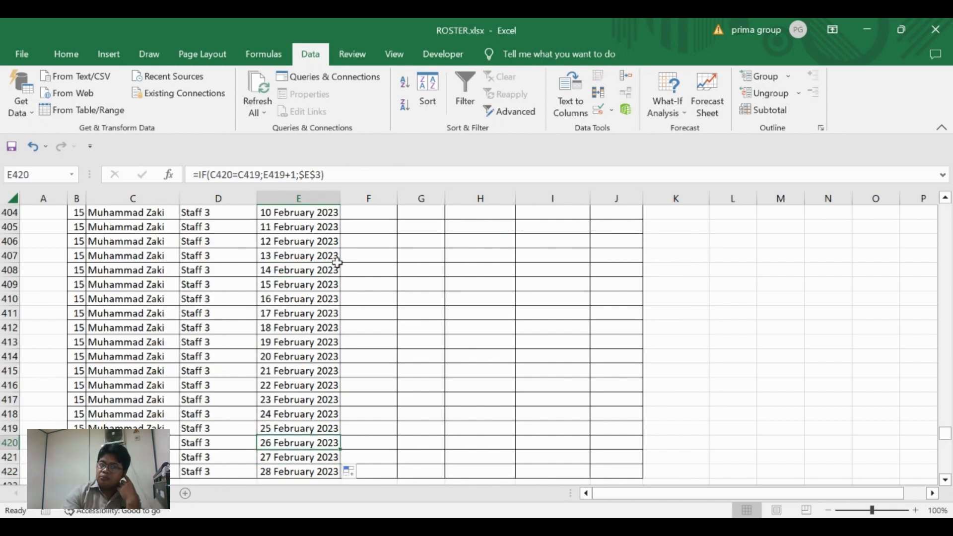
Check the refilled TANGGAL column from its first date in E3 to the last row, E422
key(ctrl+Up)
key(Down)
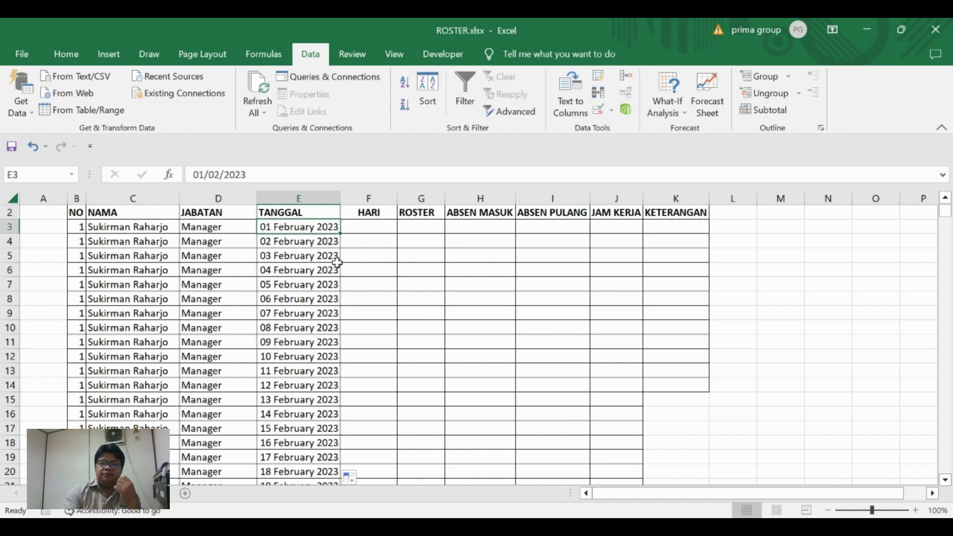
key(Left)
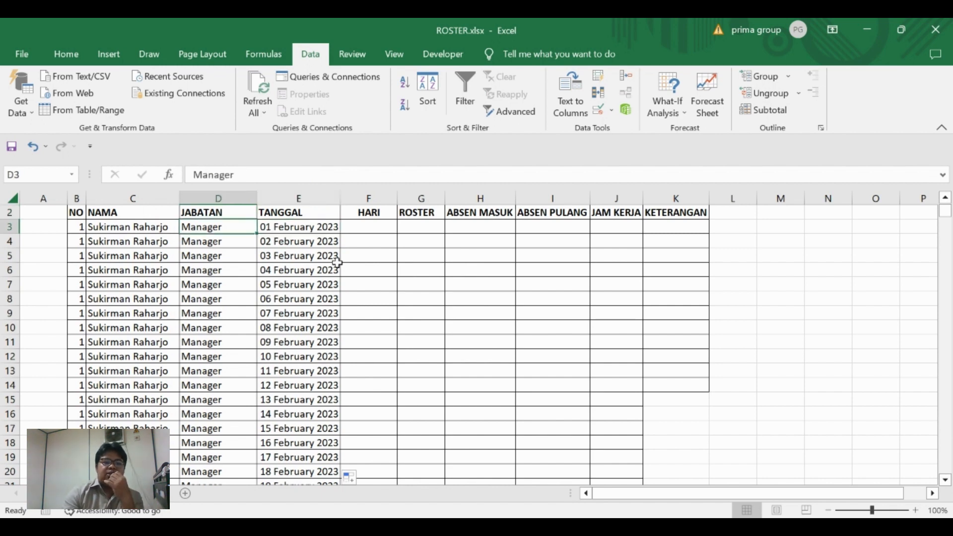
key(Right)
key(ctrl+Down)
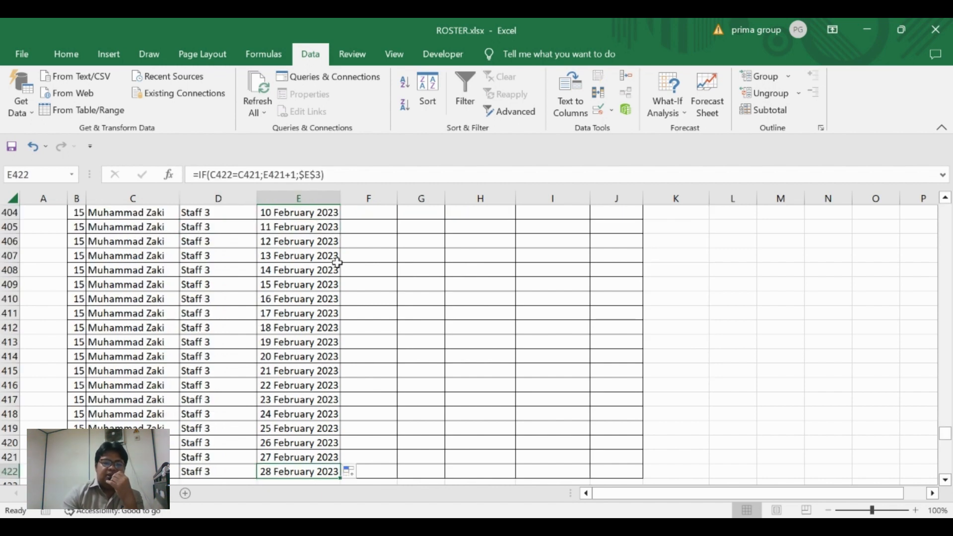
key(Up)
key(ctrl+Up)
key(Down)
Enter the formula =E3 in F3 under HARI to reference the date beside it
key(Left)
key(Right)
key(Right)
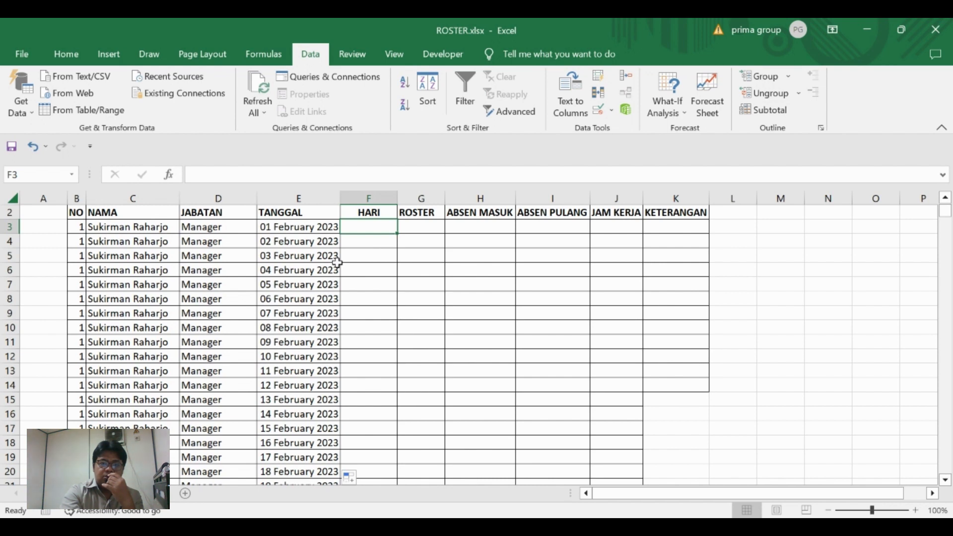
text(=)
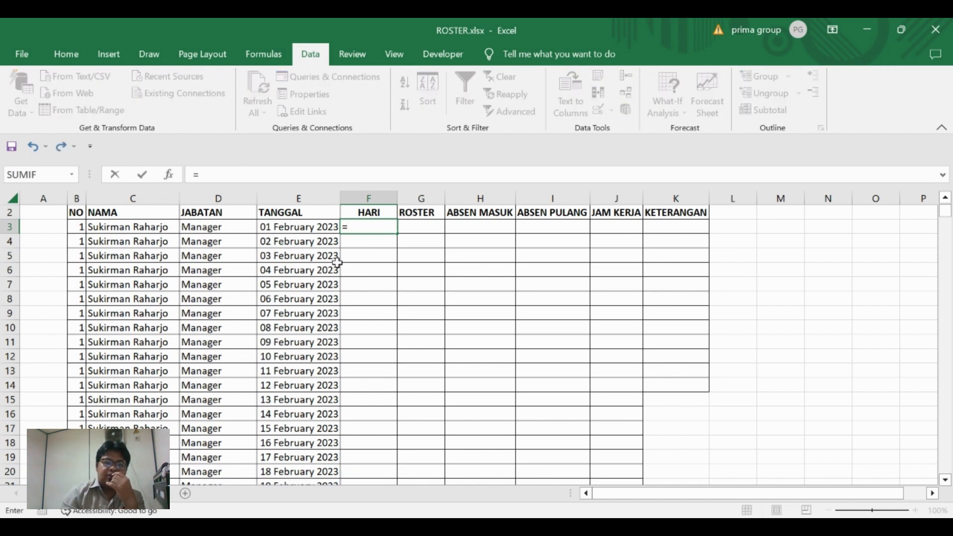
key(Left)
key(ctrl+Return)
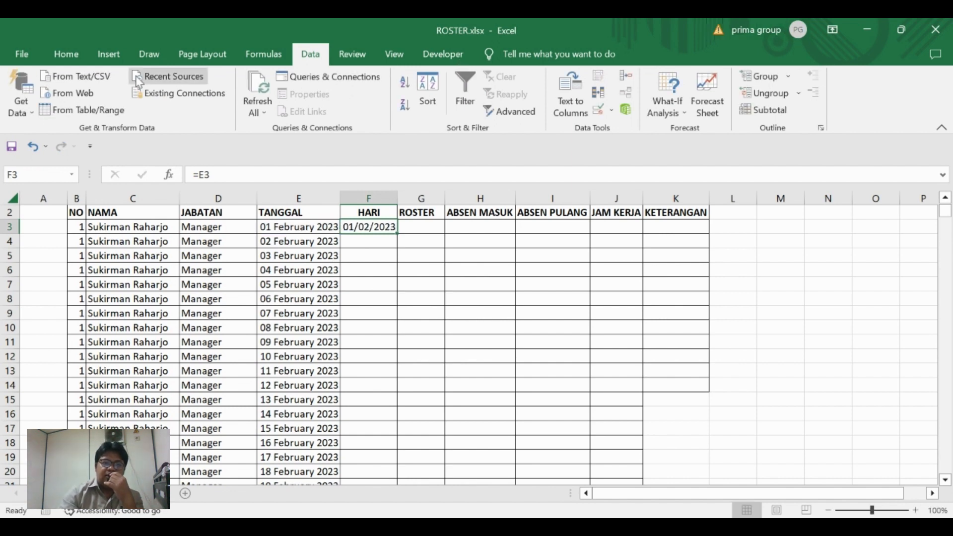
Format E3:F422 as an Indonesian long date with the month name written out, such as 01 Februari 2023
click(64, 60)
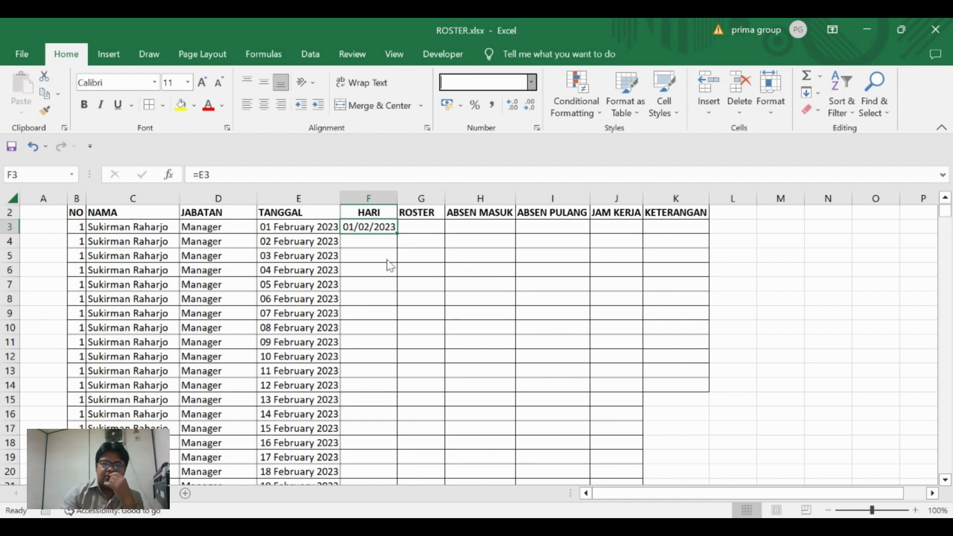
click(316, 230)
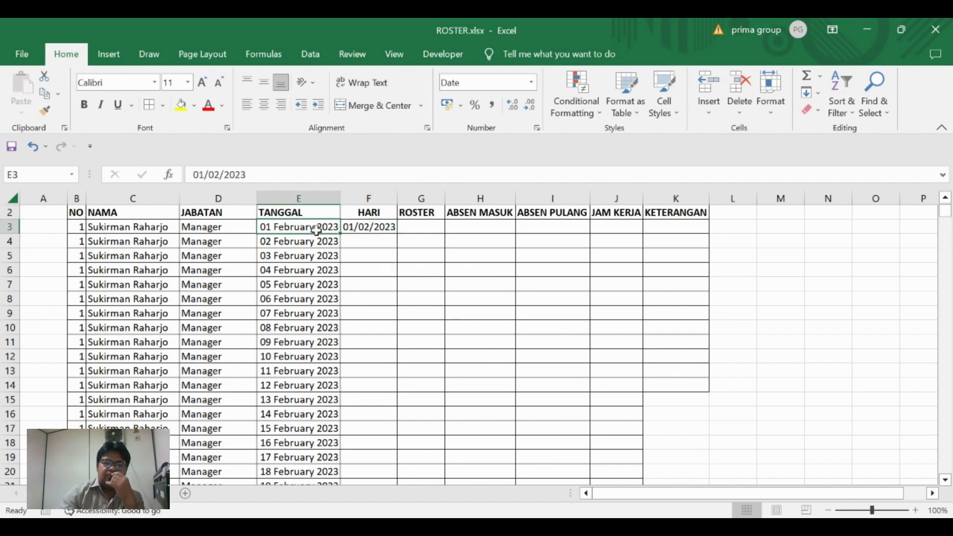
key(ctrl+shift+Right)
key(ctrl+shift+Down)
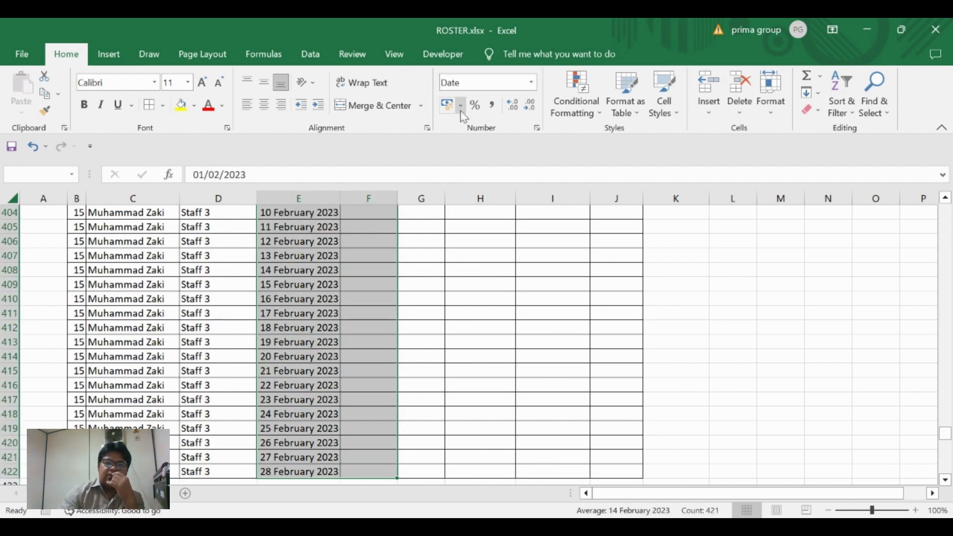
click(534, 84)
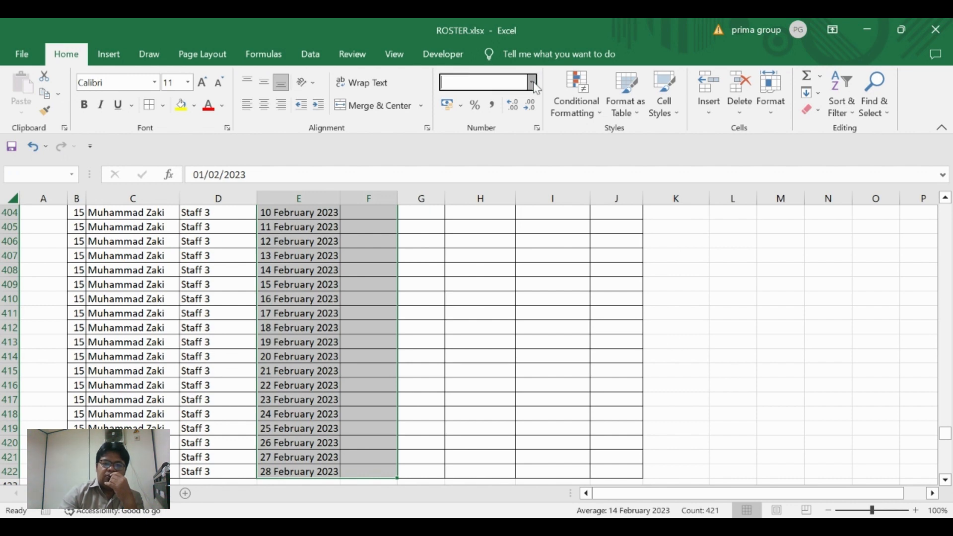
click(500, 398)
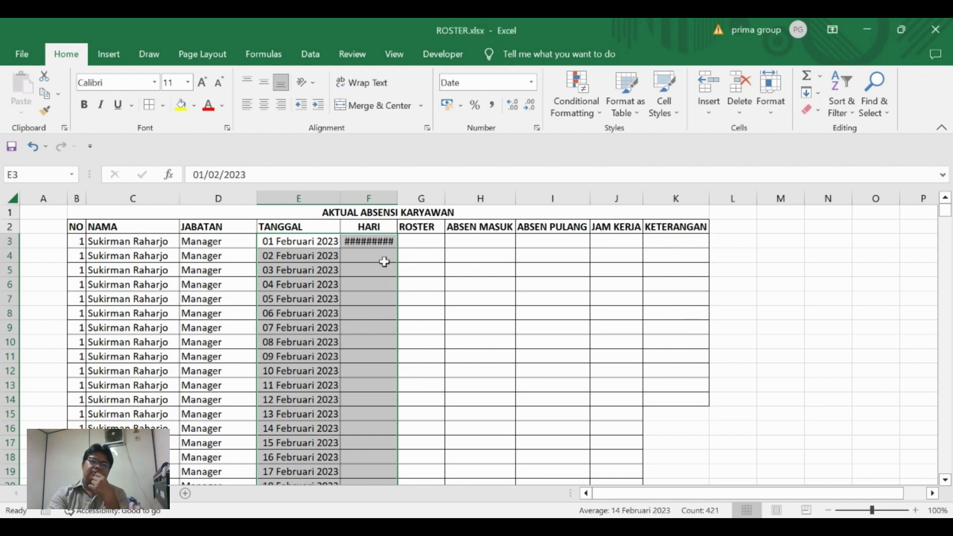
Give the date in F3 under HARI a custom format showing only the full day name, and left-align it
click(364, 240)
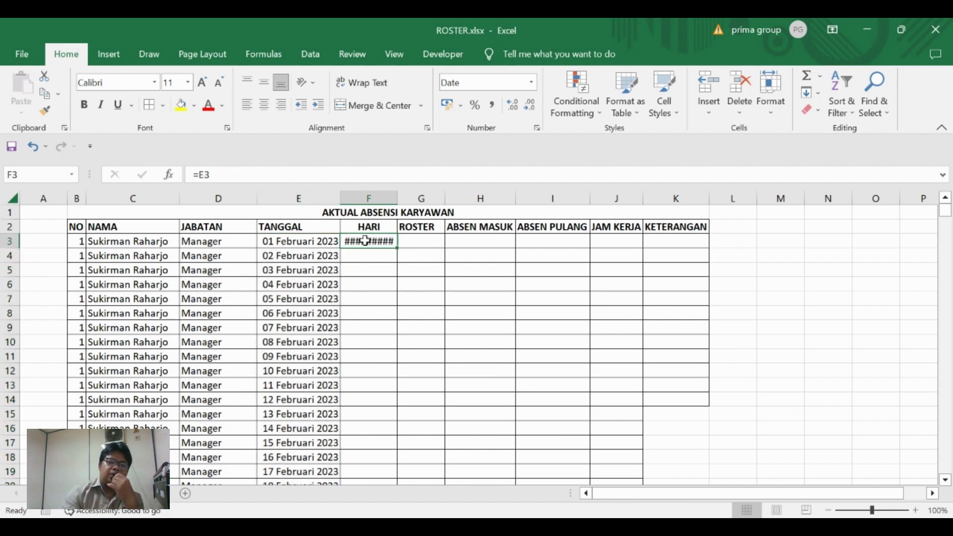
key(Up)
key(Down)
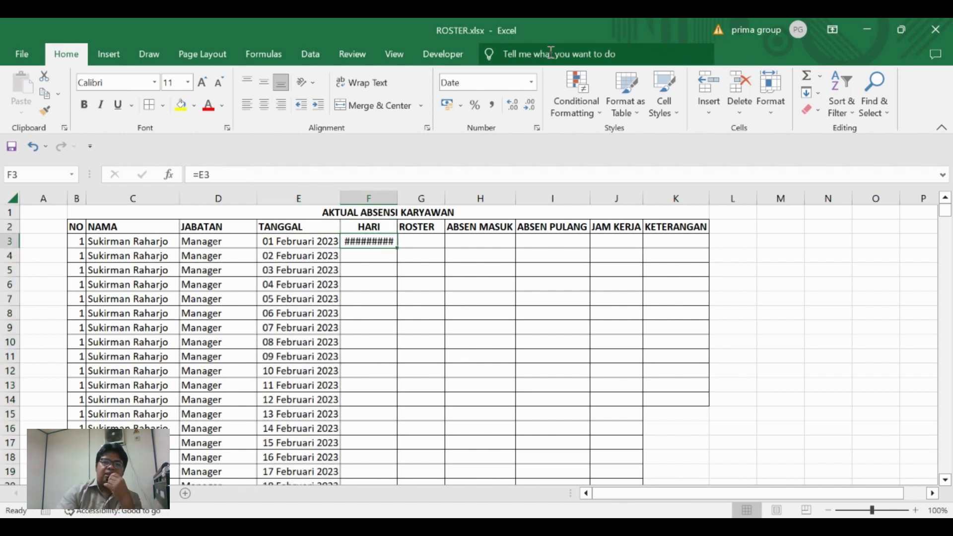
click(532, 83)
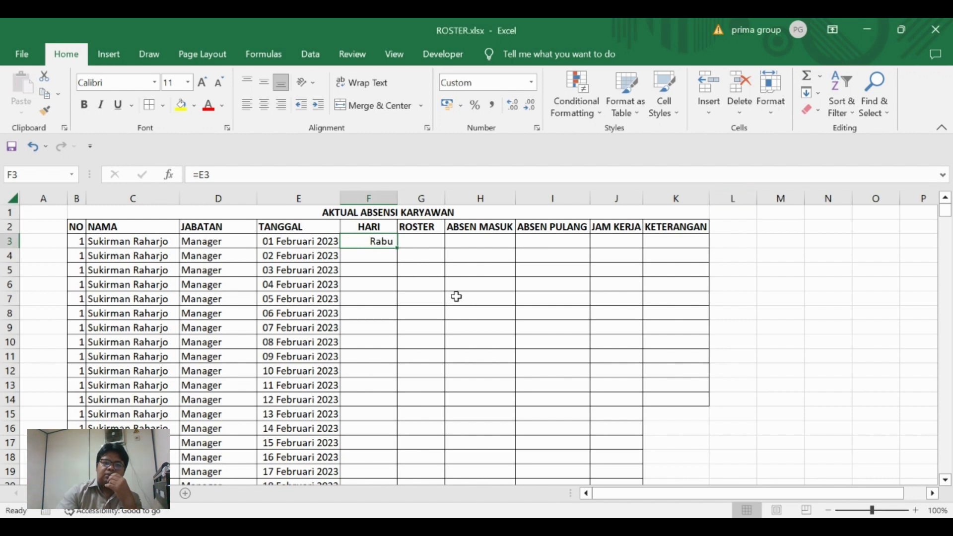
click(249, 106)
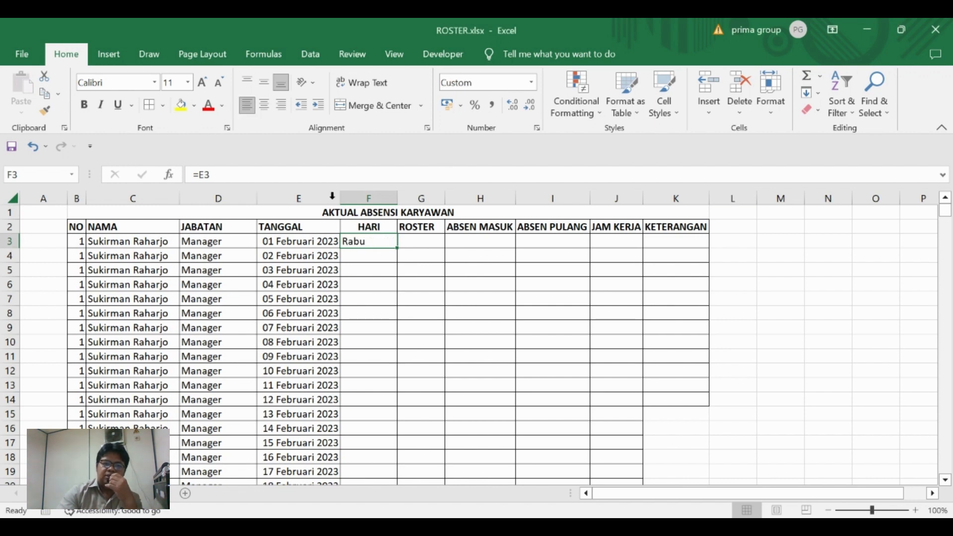
Fill the F3 day formula down the HARI column to row 422 and check its last row
double_click(396, 249)
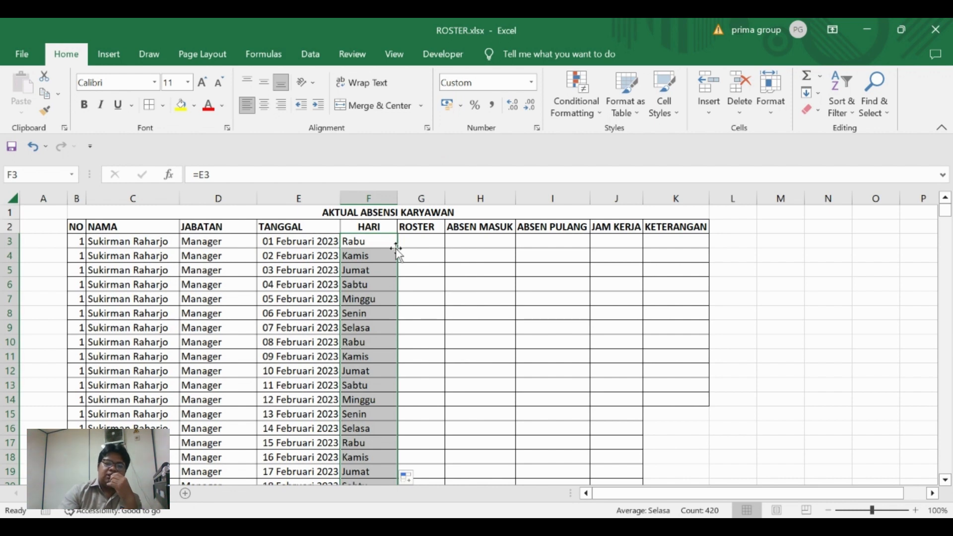
click(395, 247)
key(ctrl+Down)
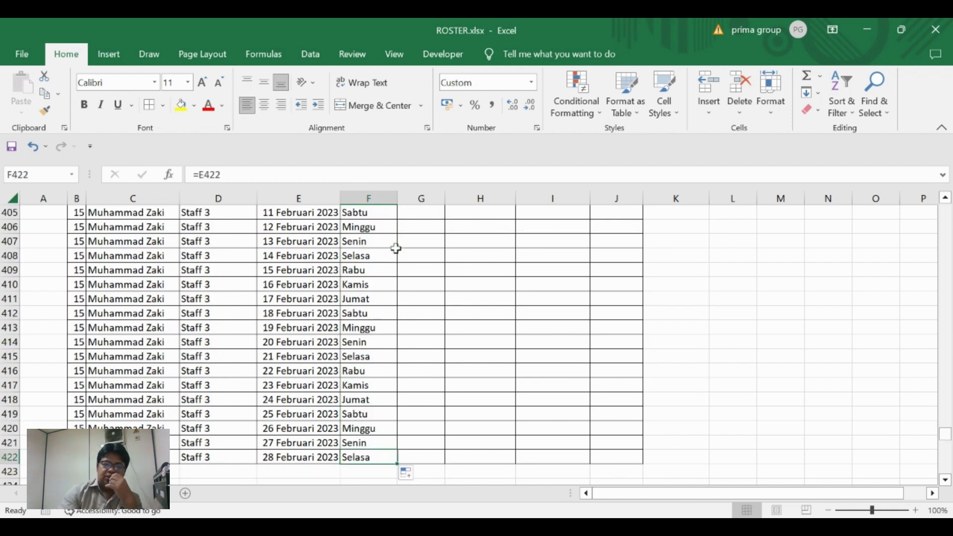
key(ctrl+Up)
key(Down)
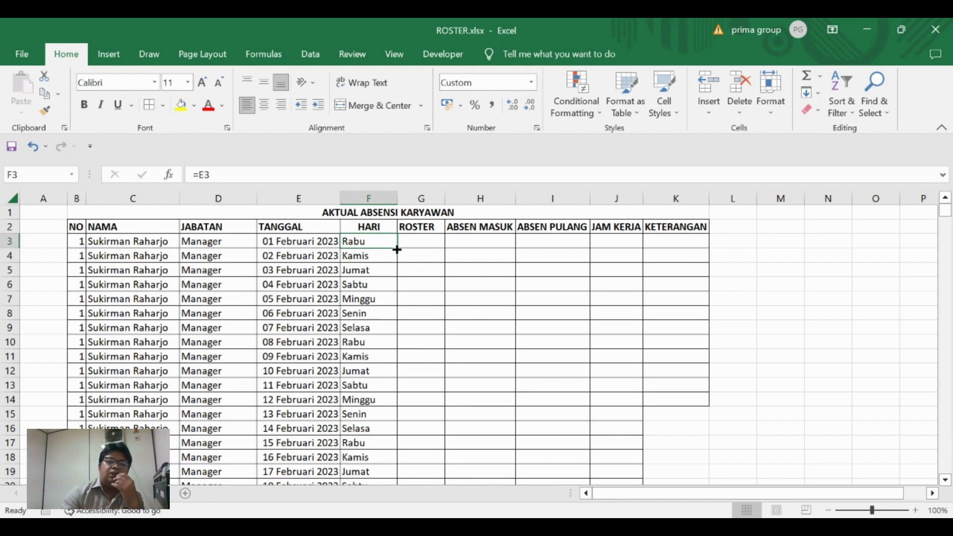
Review the first attendance row from NAMA to ROSTER and examine the daily shift codes on the ROSTER sheet
click(137, 245)
click(221, 240)
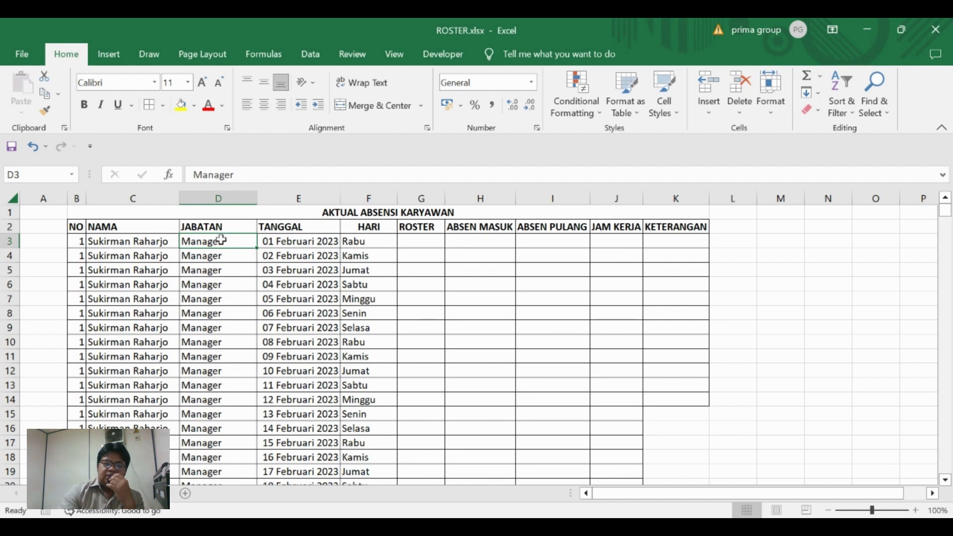
click(285, 246)
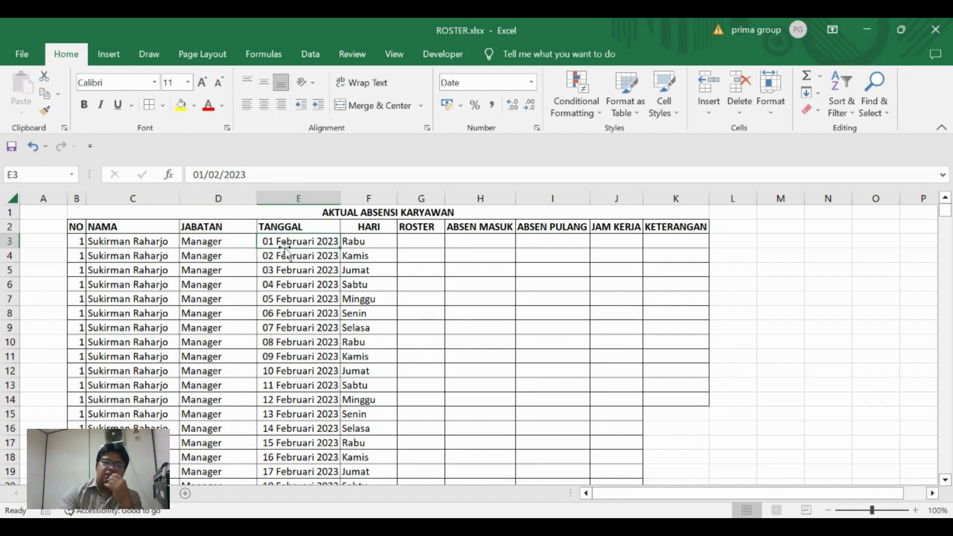
click(367, 244)
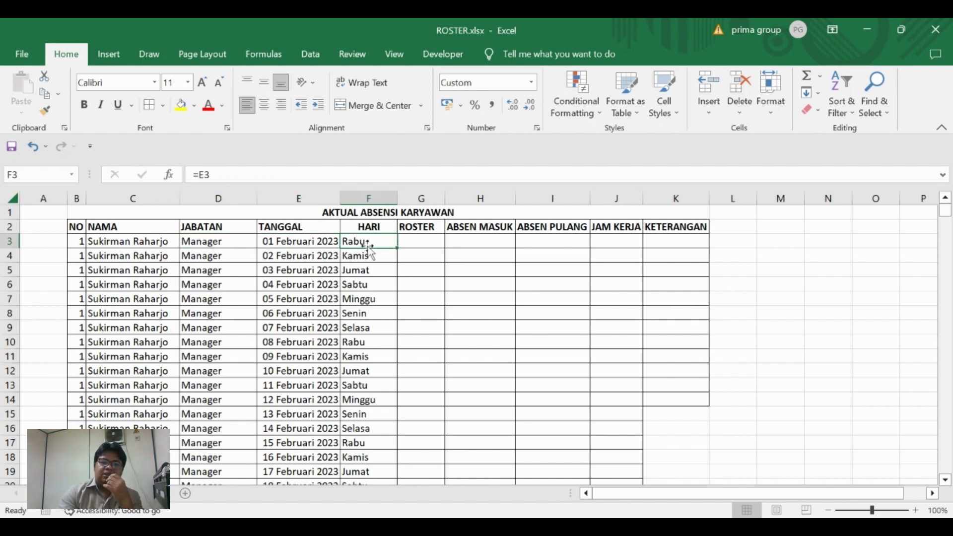
click(419, 245)
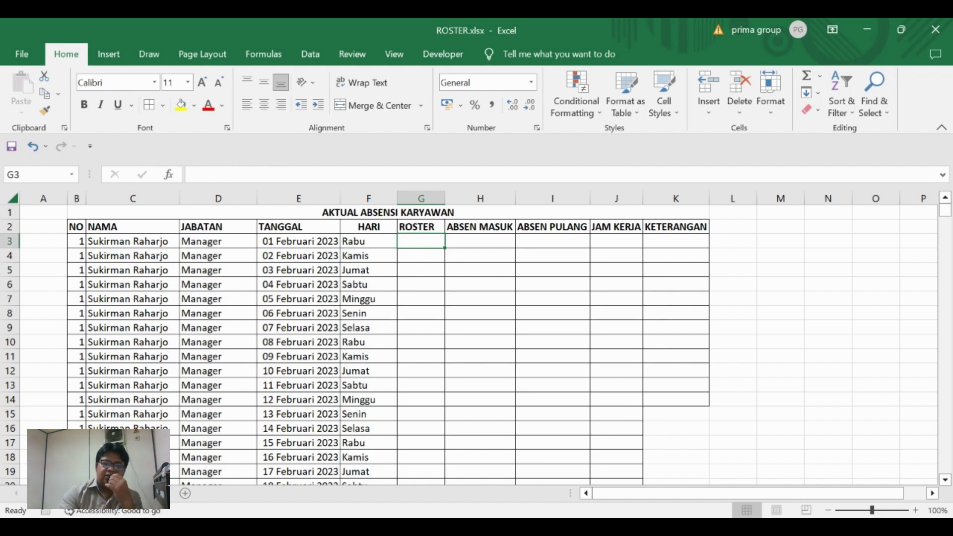
key(ctrl+Page_Up)
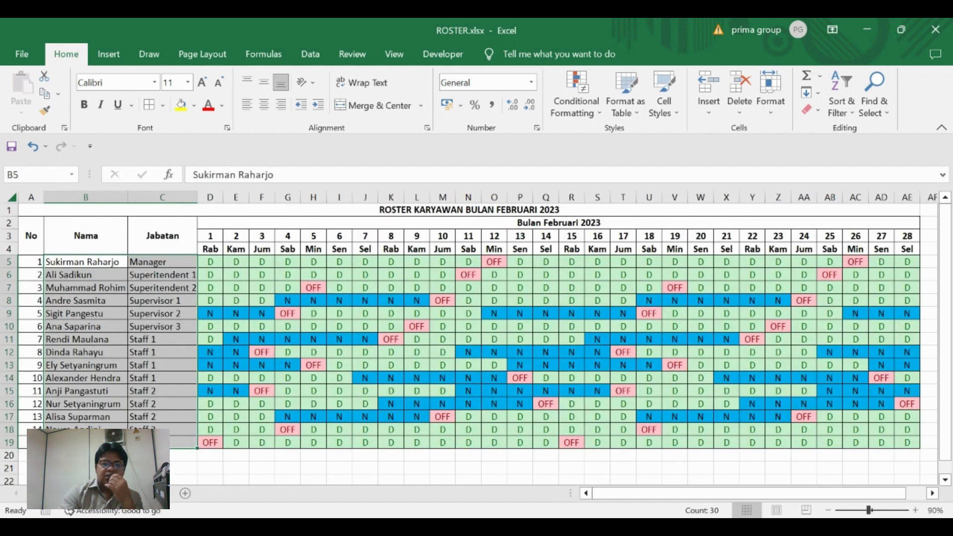
click(277, 390)
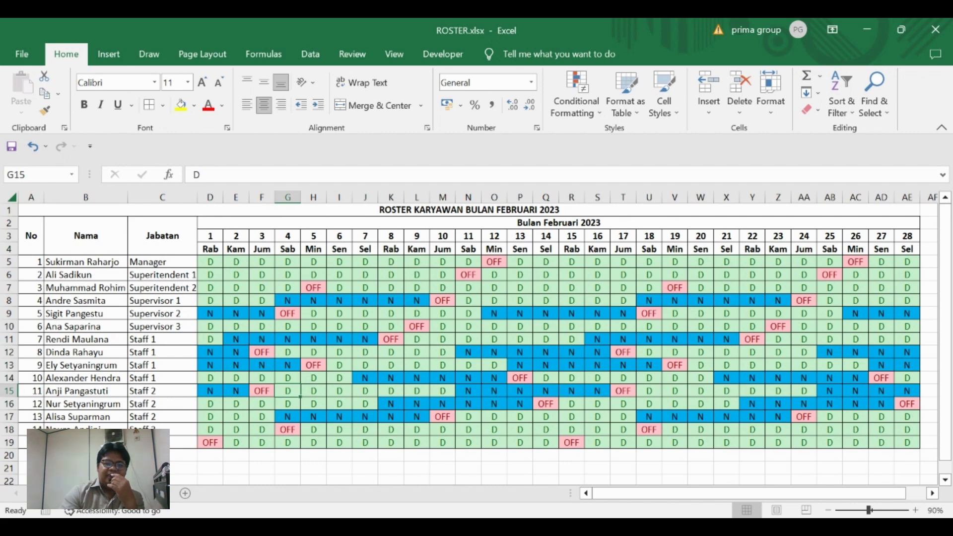
key(ctrl+Page_Down)
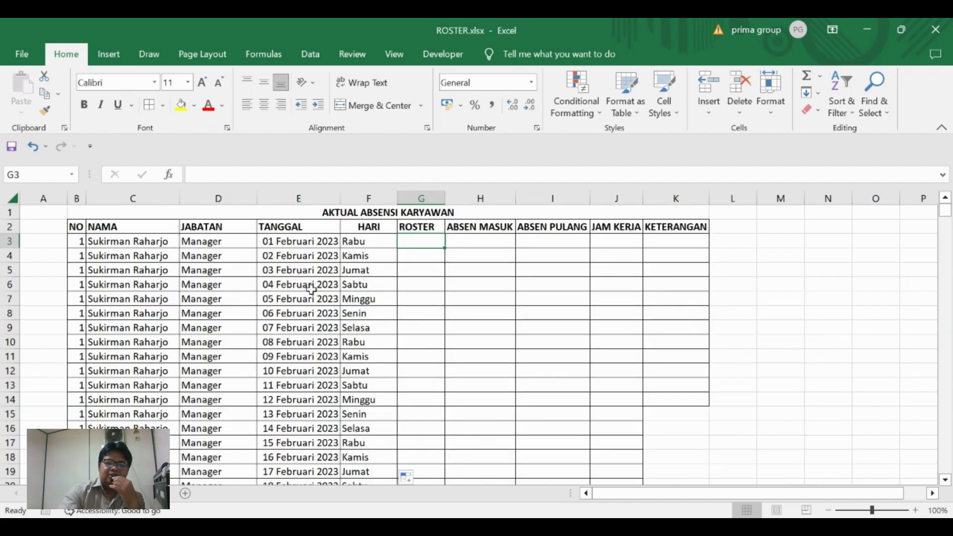
Enter =VLOOKUP(C3;ROSTER!B:AE;3;0) in G3 to look up the employee's shift code from the ROSTER sheet
text(=V)
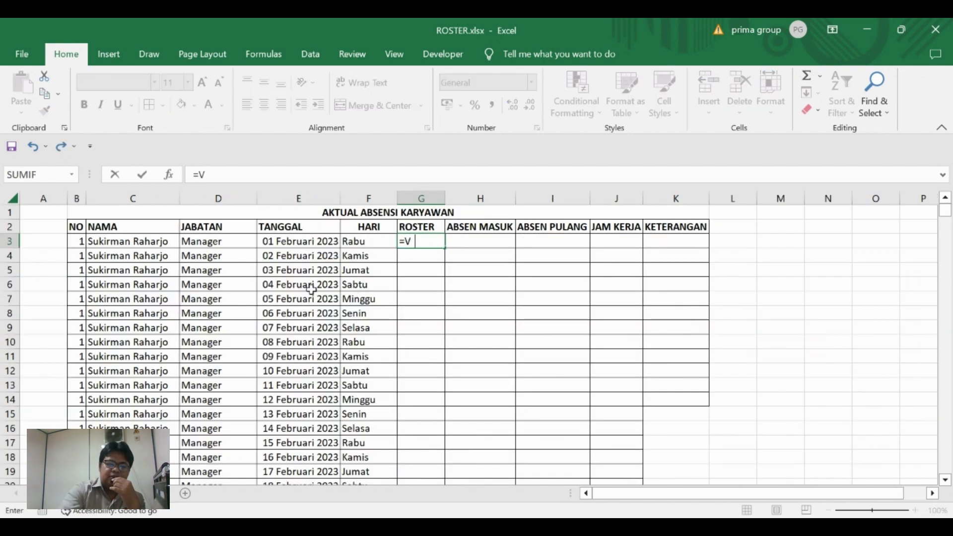
text(LOOKUP()
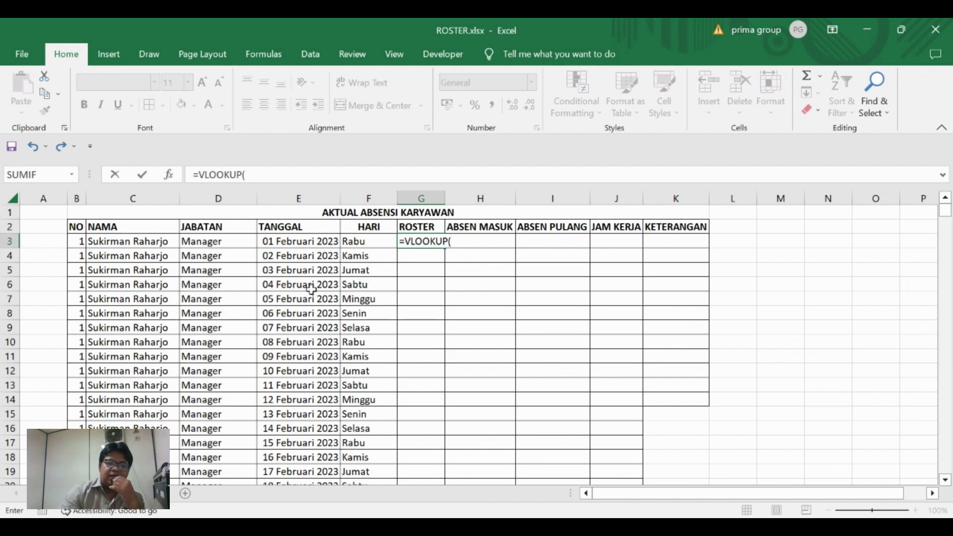
click(119, 242)
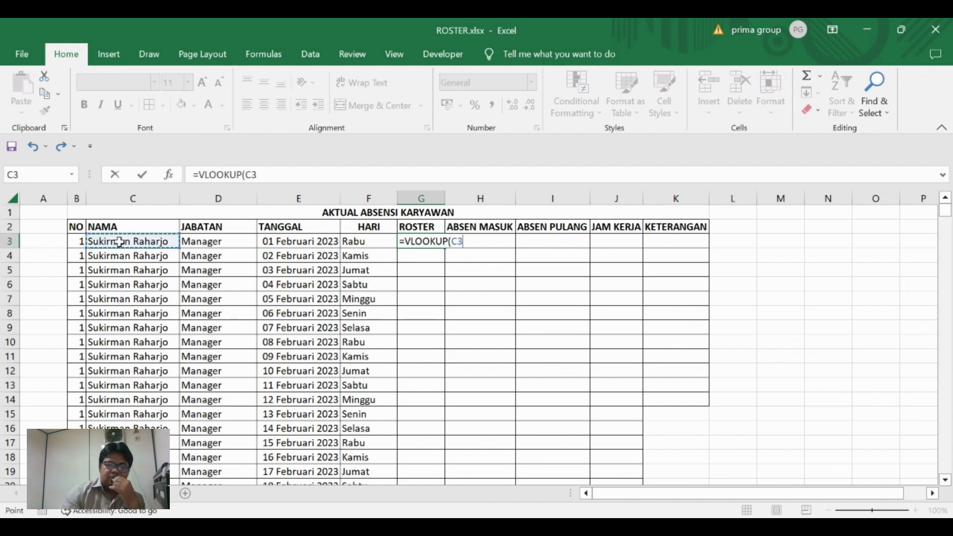
text(;)
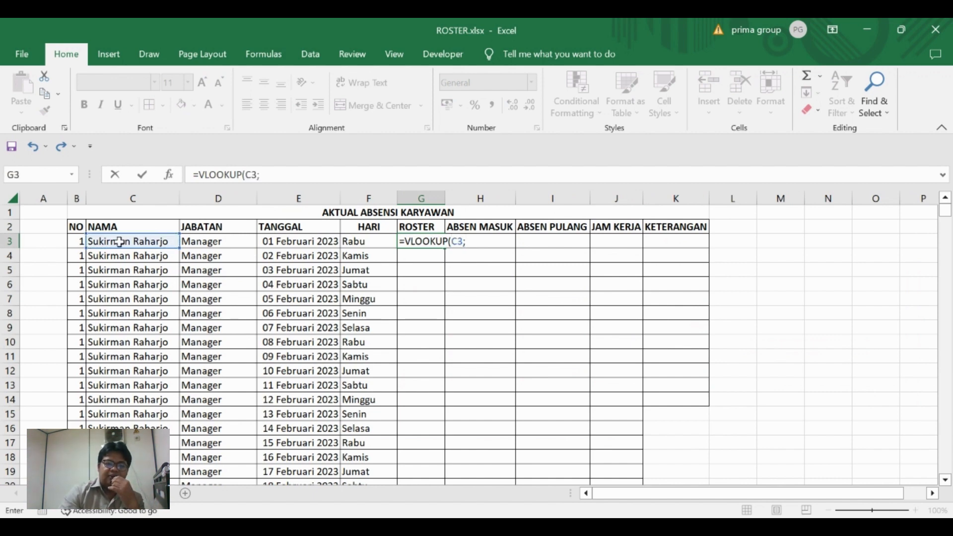
click(79, 493)
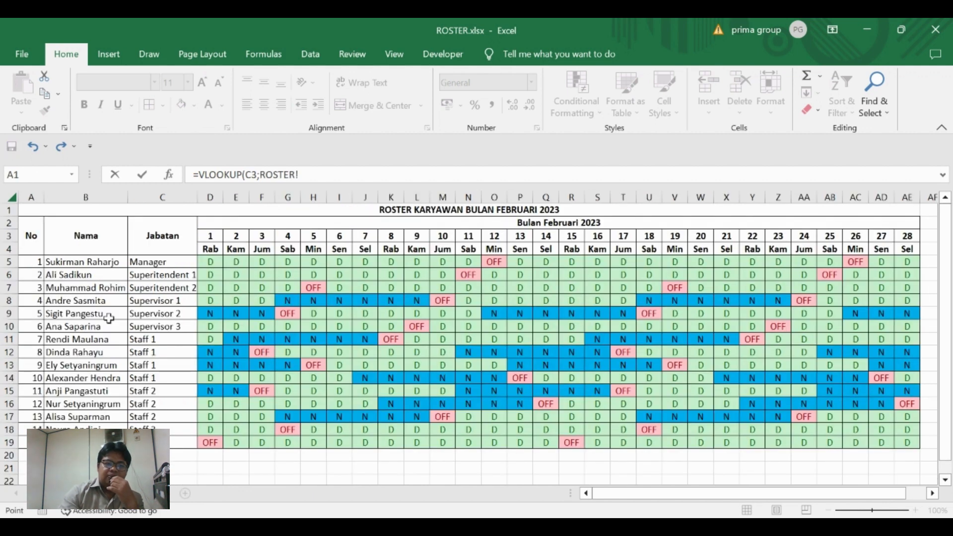
click(98, 196)
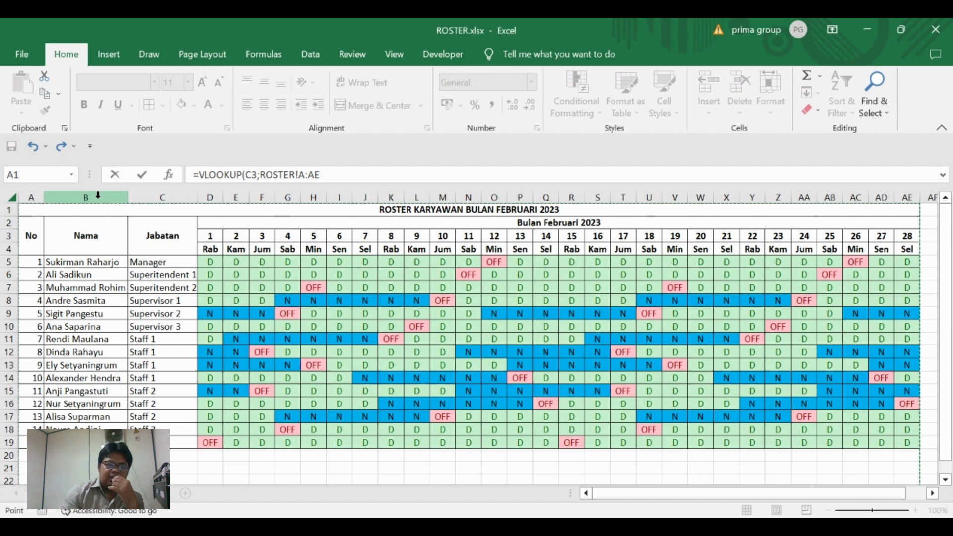
click(306, 176)
text(B:AE)
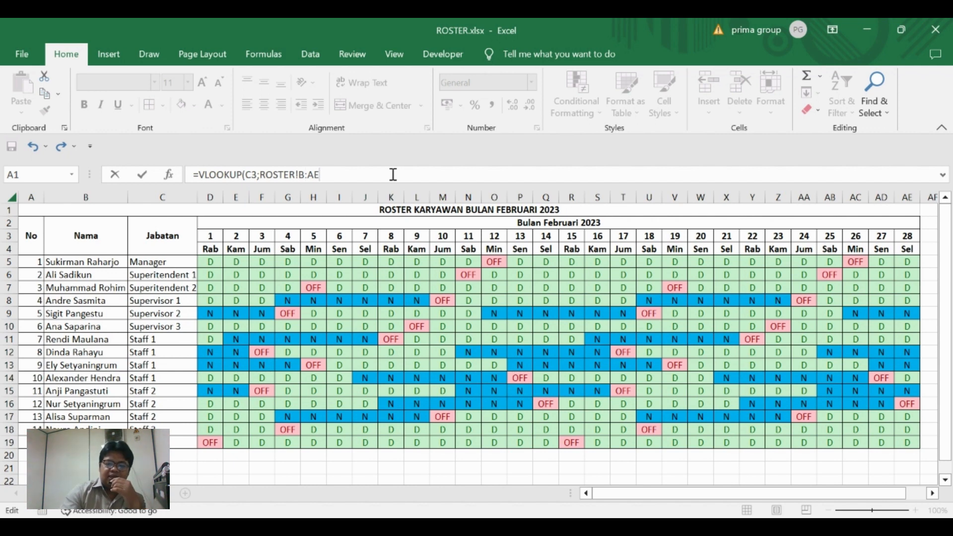
text(;)
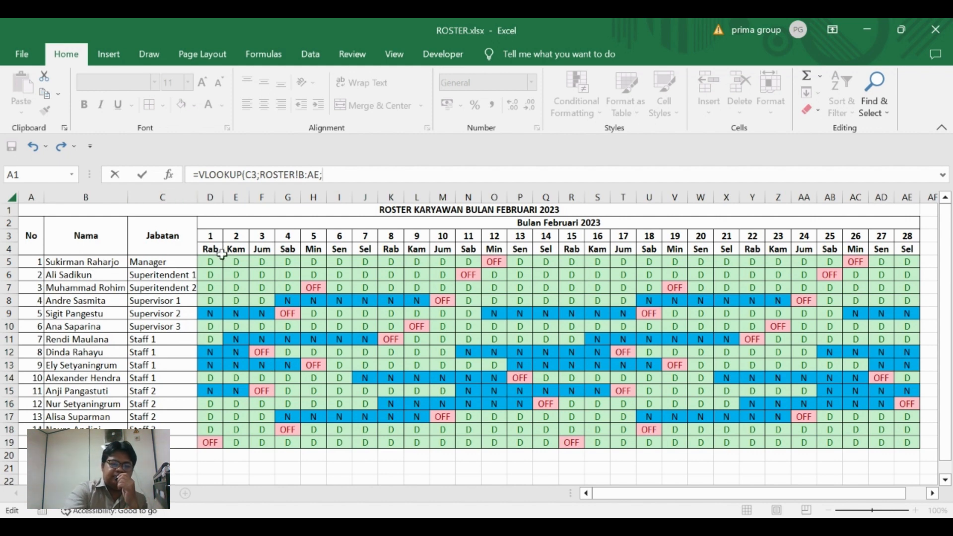
text(3;)
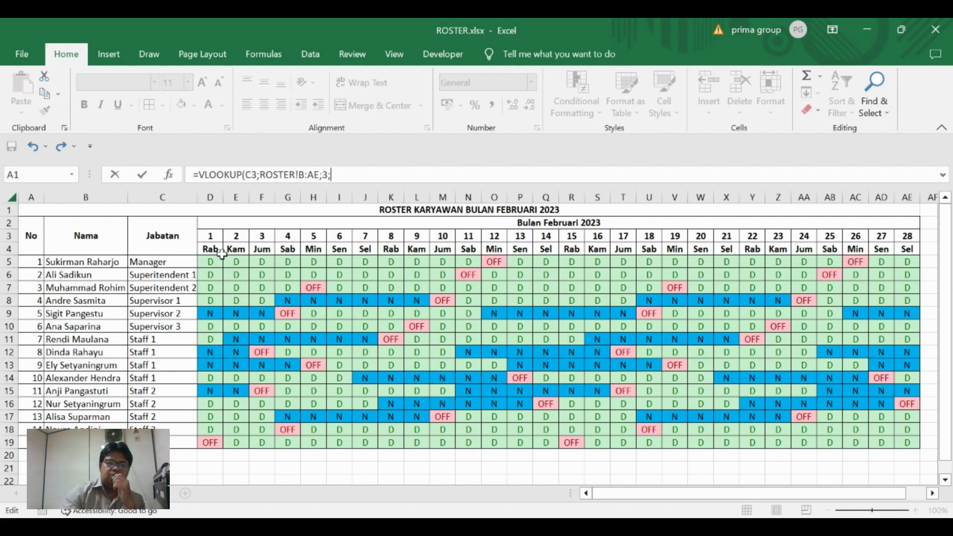
text(0)
key(Return)
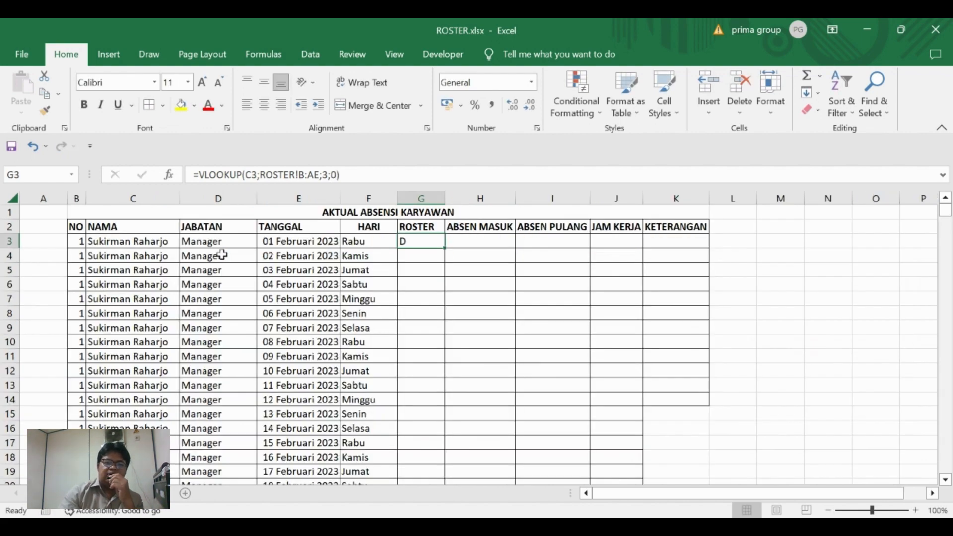
Center the shift code in G3 and the ROSTER header in G2
click(266, 107)
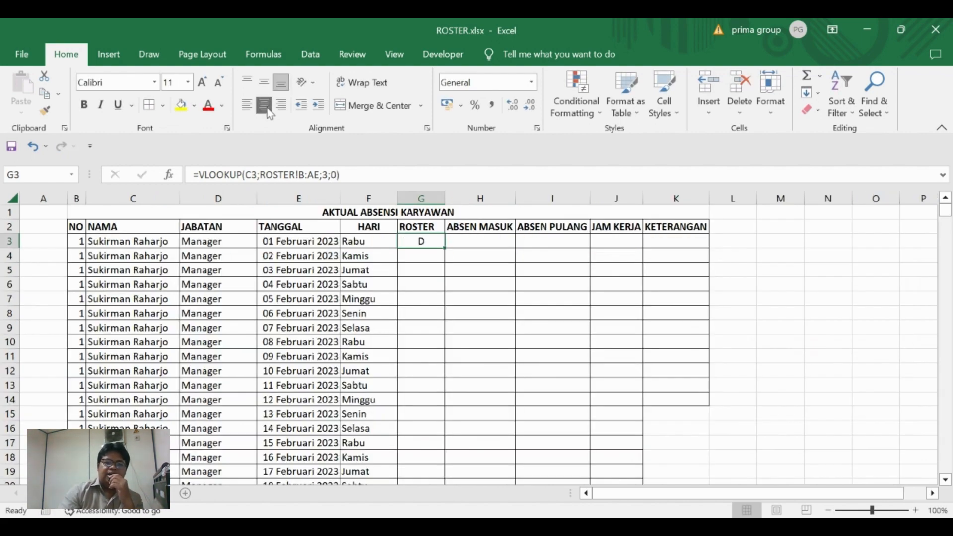
click(427, 224)
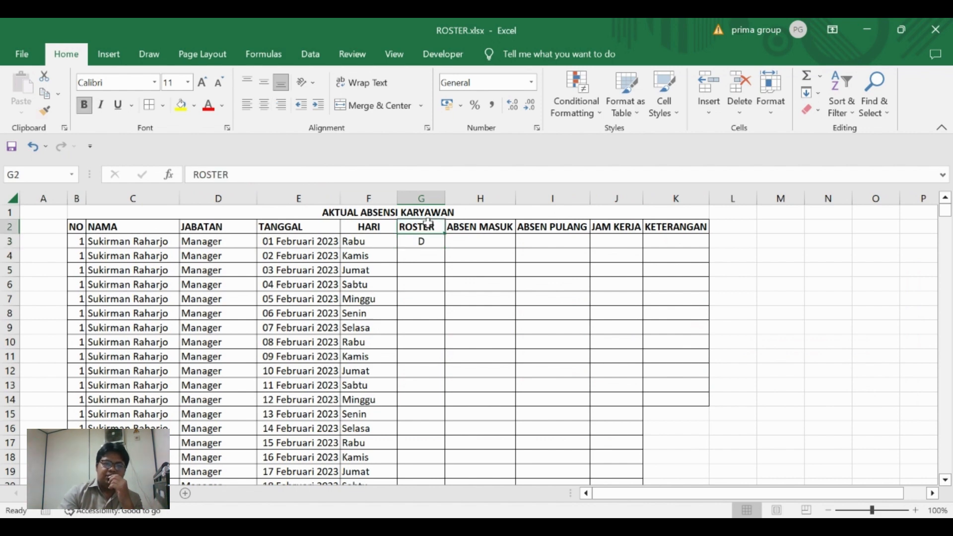
click(265, 106)
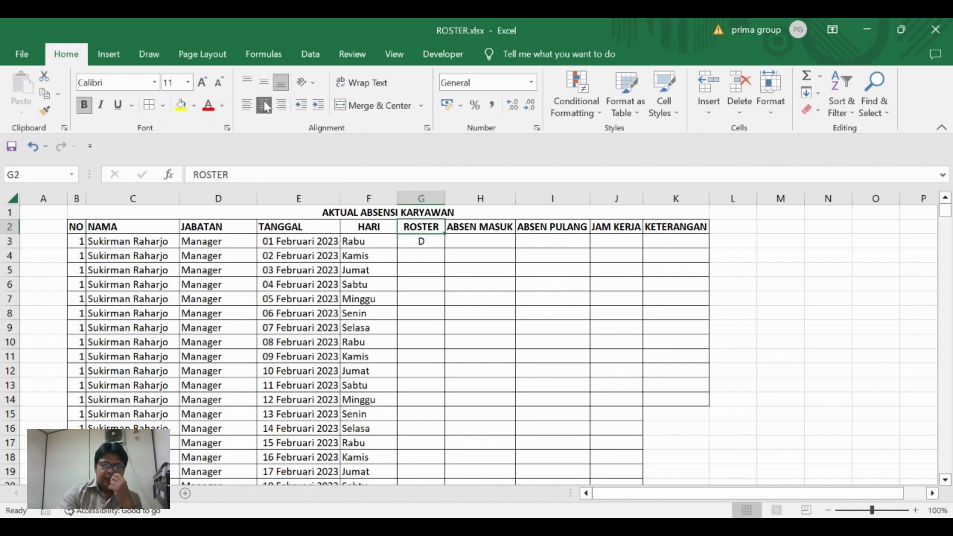
Try filling the G3 VLOOKUP with fixed column index 3 down the ROSTER column, and undo the fill
click(428, 242)
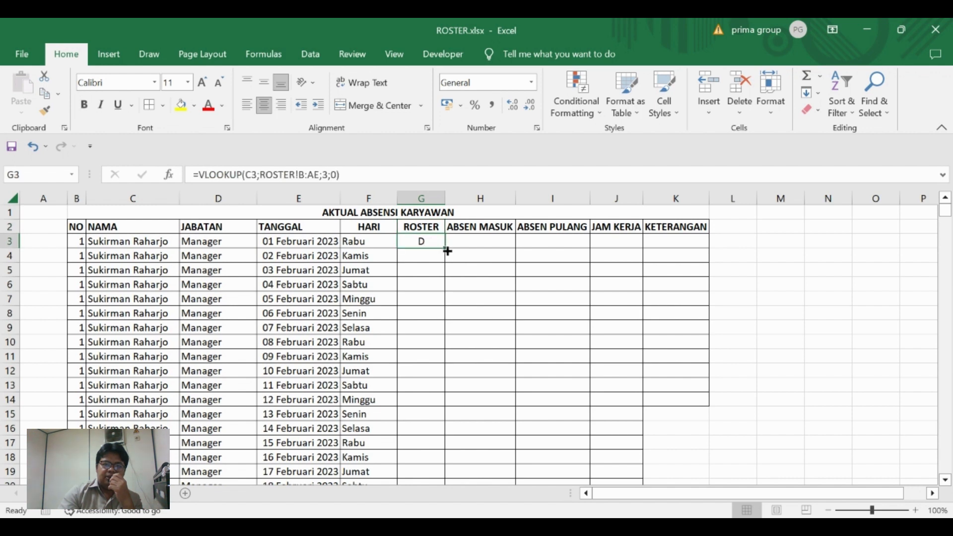
double_click(447, 251)
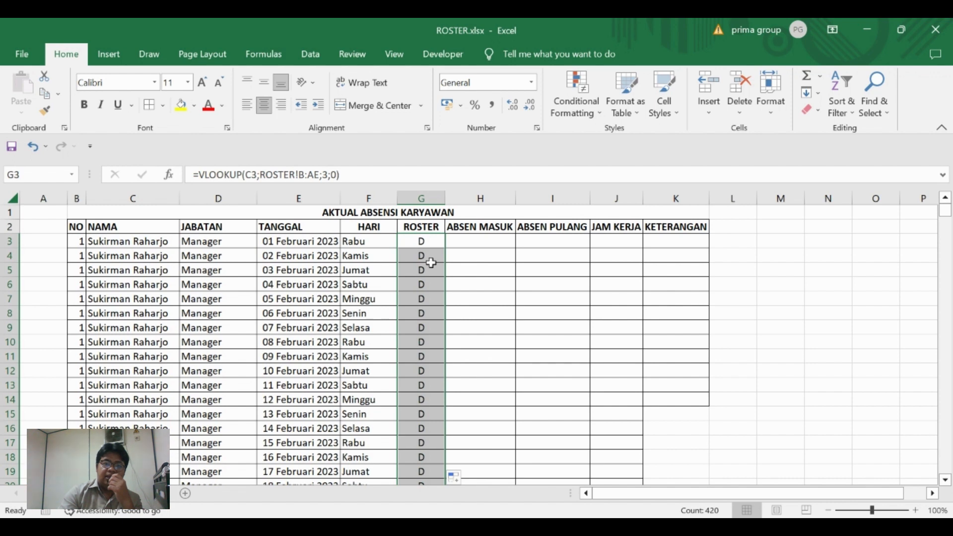
click(433, 268)
key(ctrl+z)
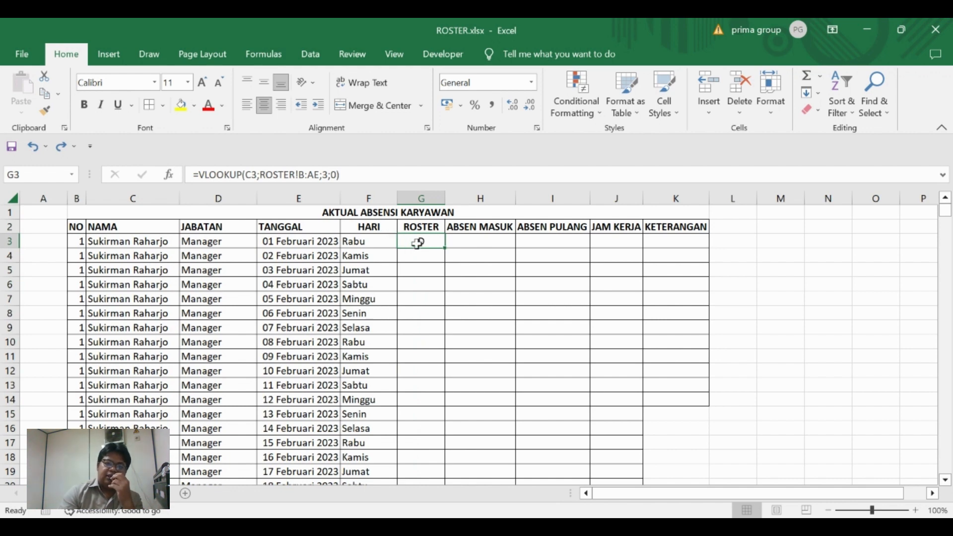
Replace the column index in G3's VLOOKUP with DAY(E3)+2 and fill the formula down the ROSTER column
click(325, 175)
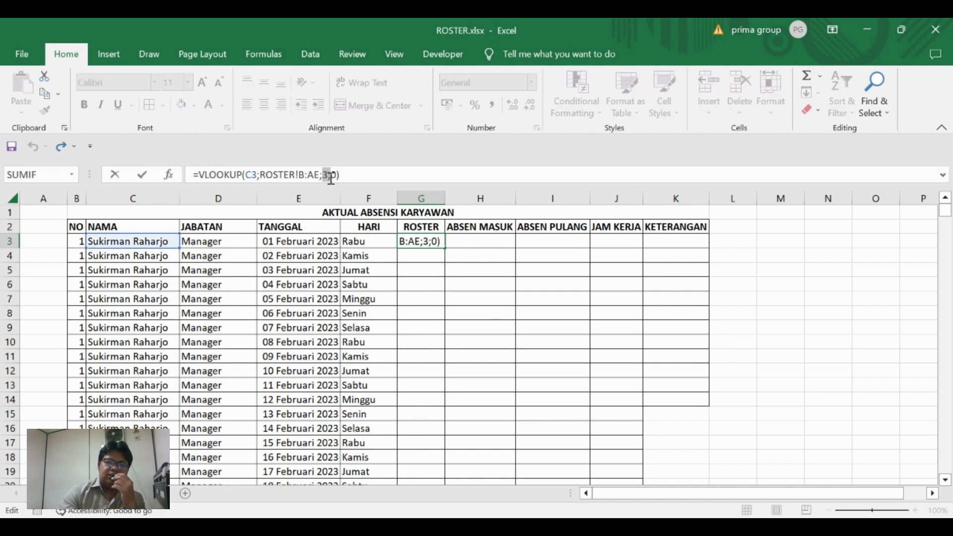
mouse_move(323, 175)
mouse_down()
mouse_move(334, 184)
mouse_move(326, 181)
mouse_up()
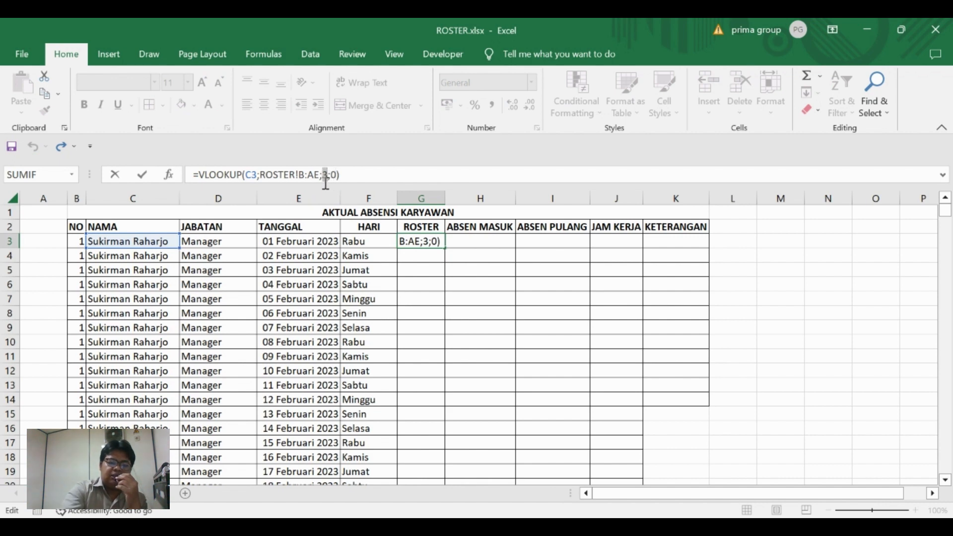
text(DAY()
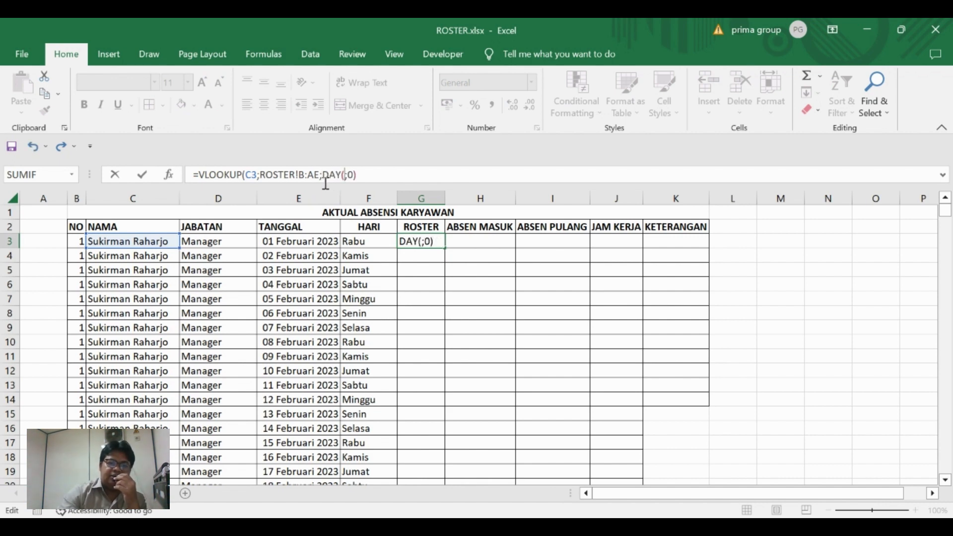
click(314, 245)
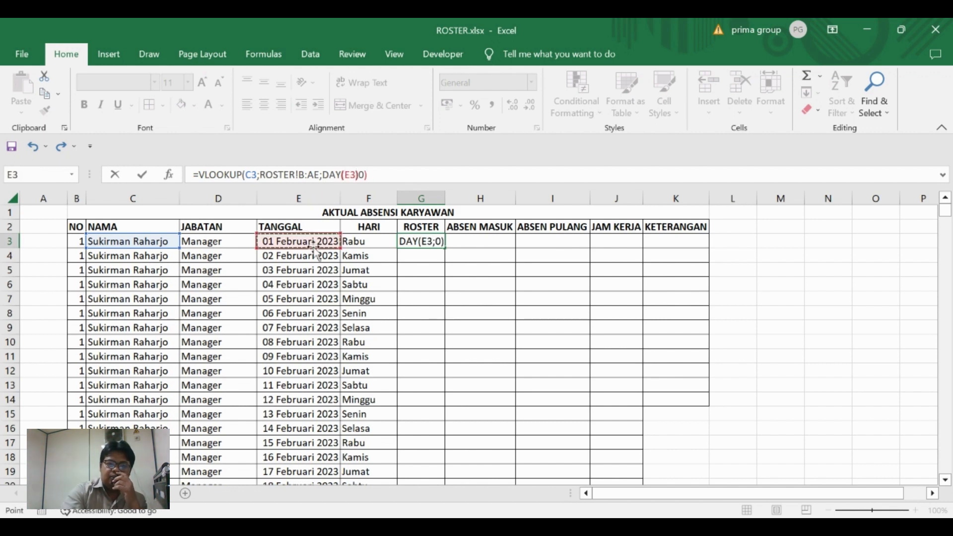
text())
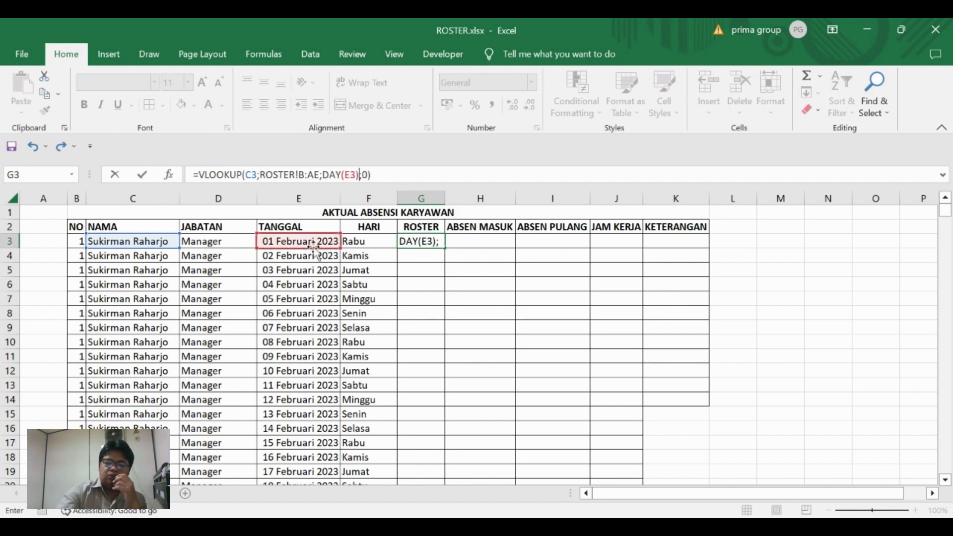
text(+1)
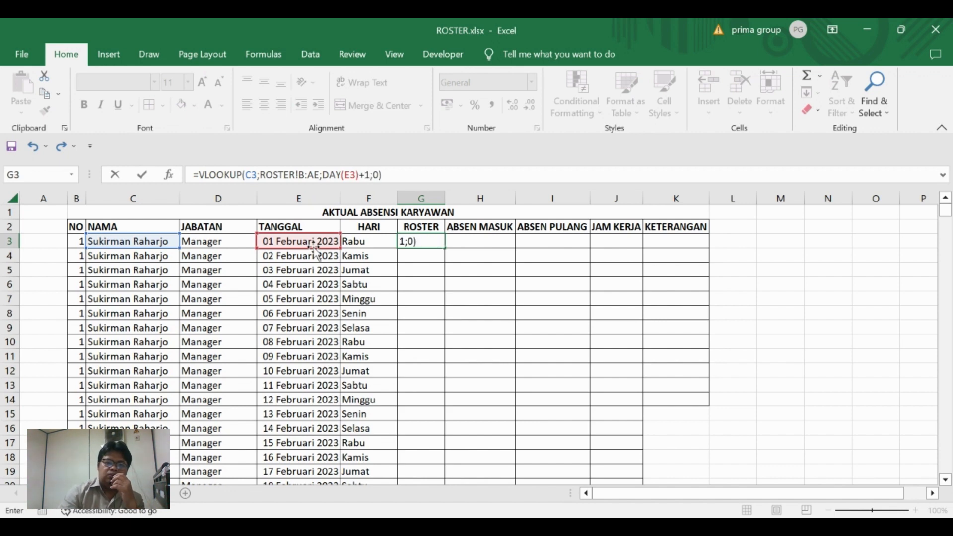
key(BackSpace)
text(2)
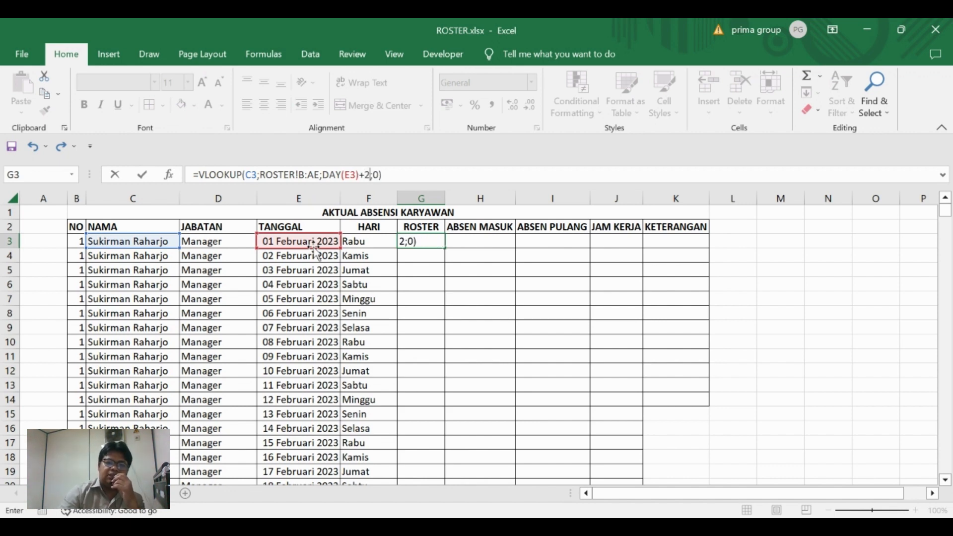
key(Return)
key(Up)
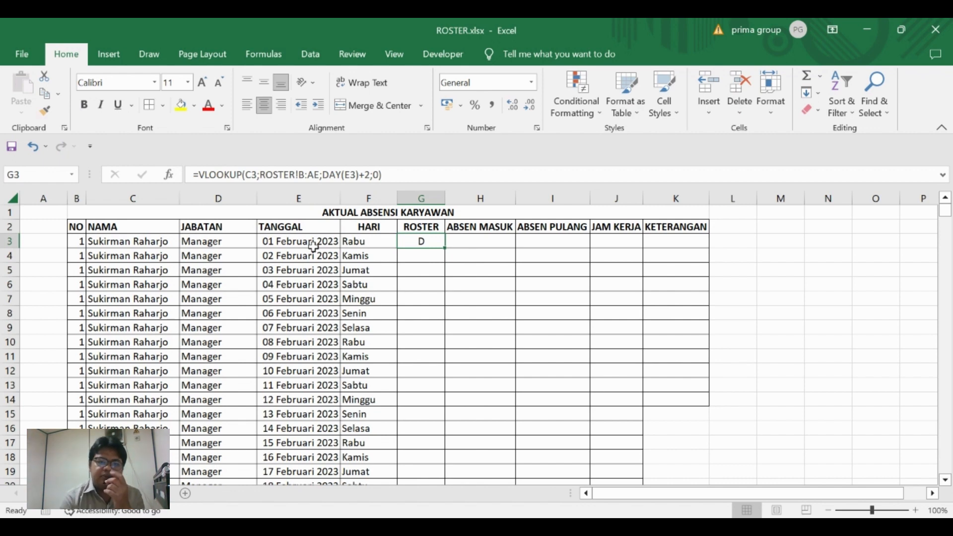
double_click(445, 251)
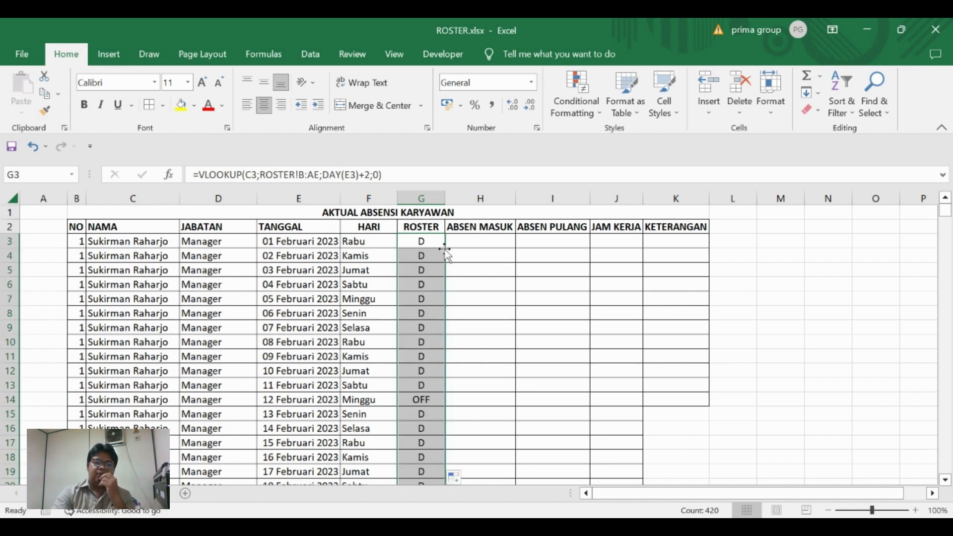
Compare the first employee's 12 February shift code in G14 with the matching day on the ROSTER sheet
click(436, 401)
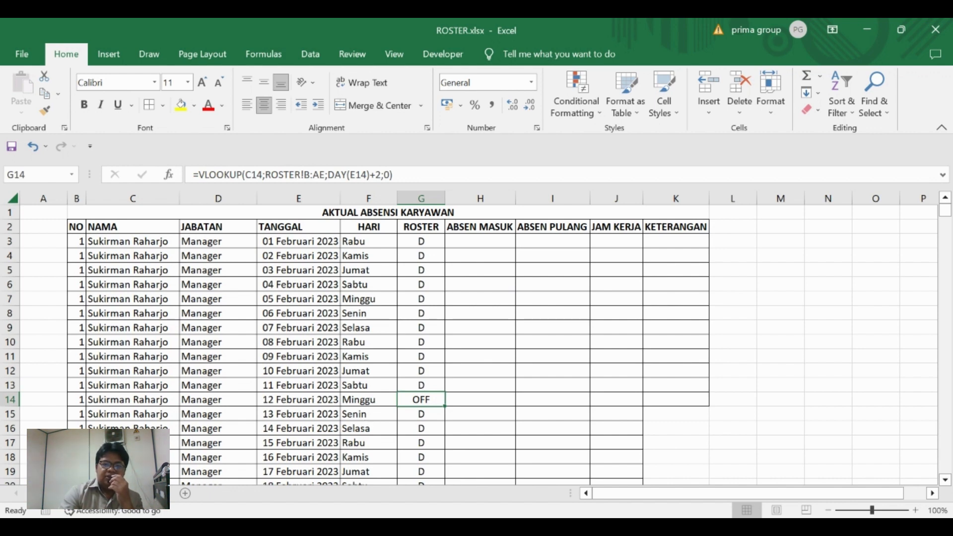
click(61, 493)
click(494, 259)
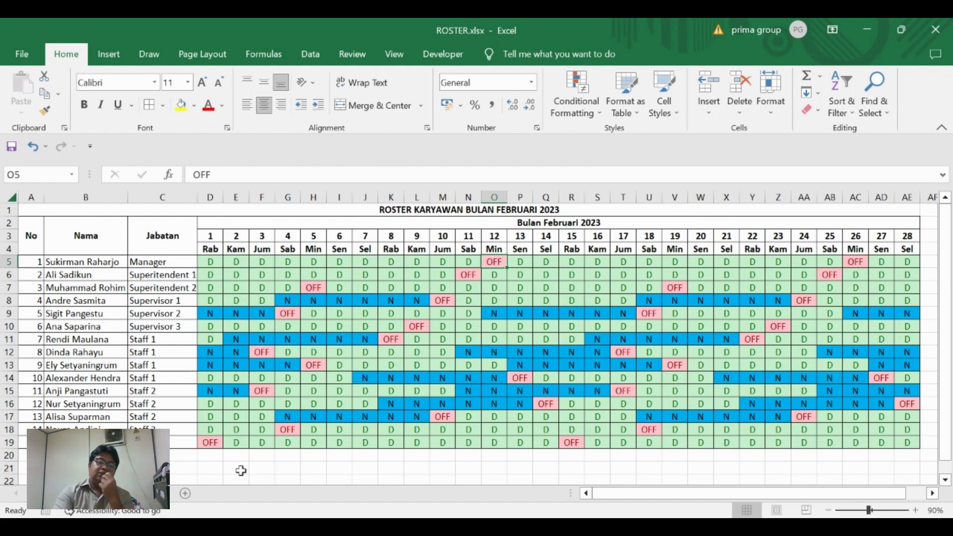
click(143, 493)
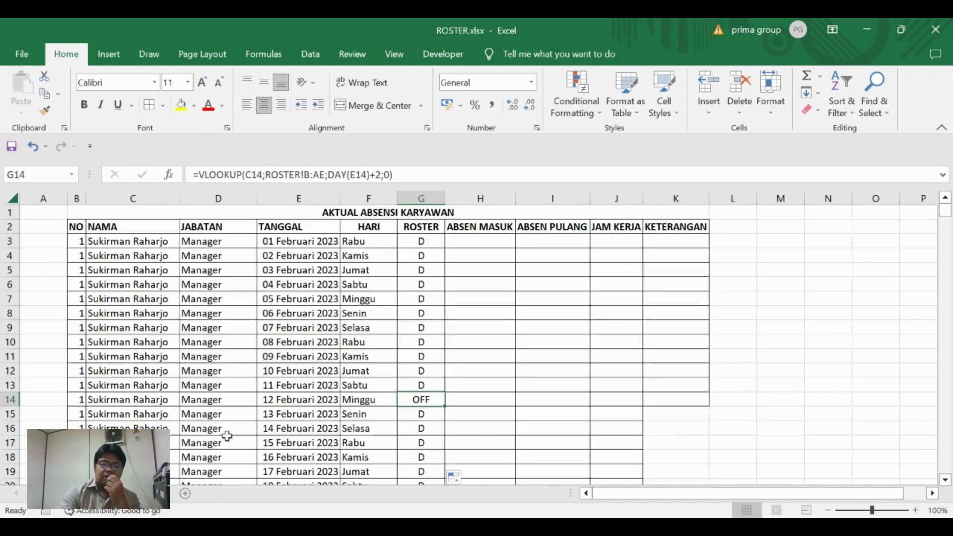
drag(419, 342, 422, 409)
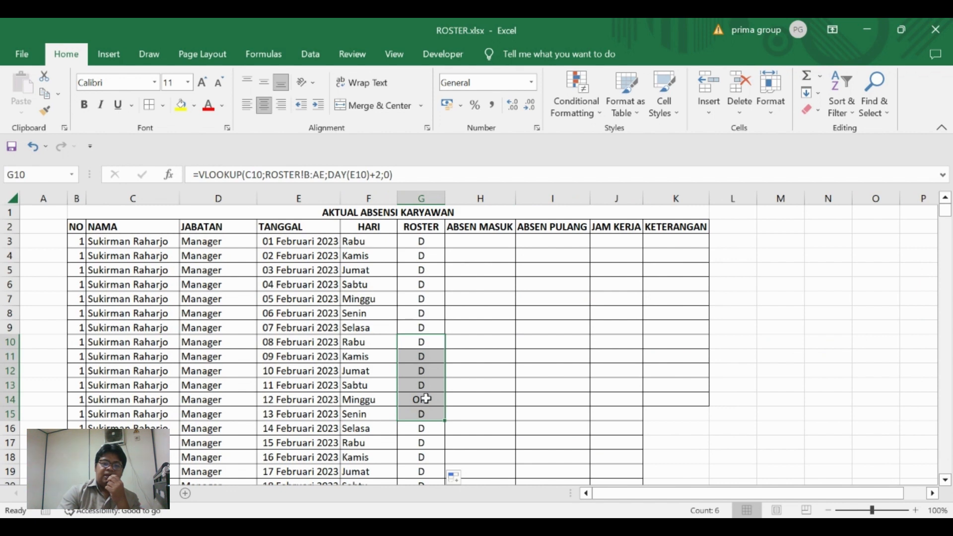
click(425, 399)
Add a conditional formatting rule to G3:G422 that highlights OFF with light red fill and dark red text
key(ctrl+Up)
key(Down)
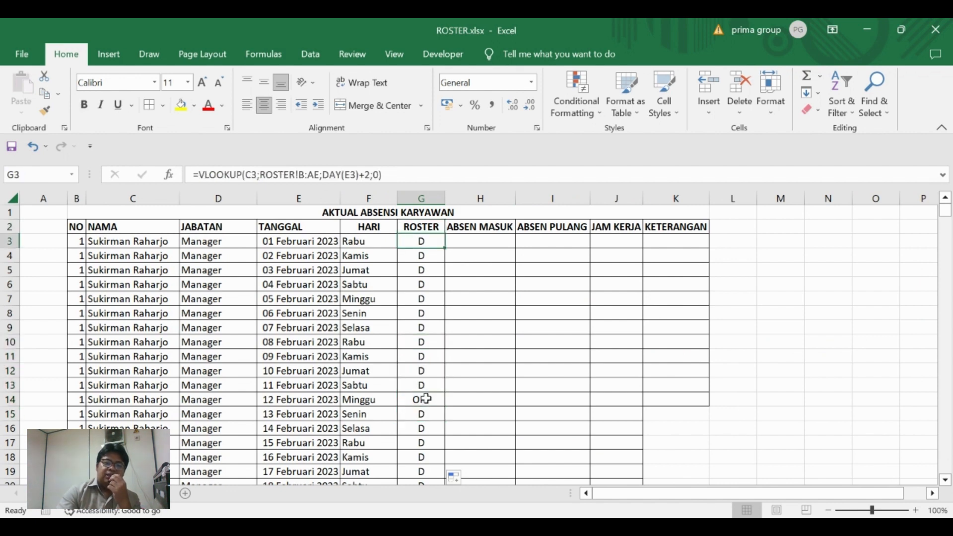
key(ctrl+shift+Down)
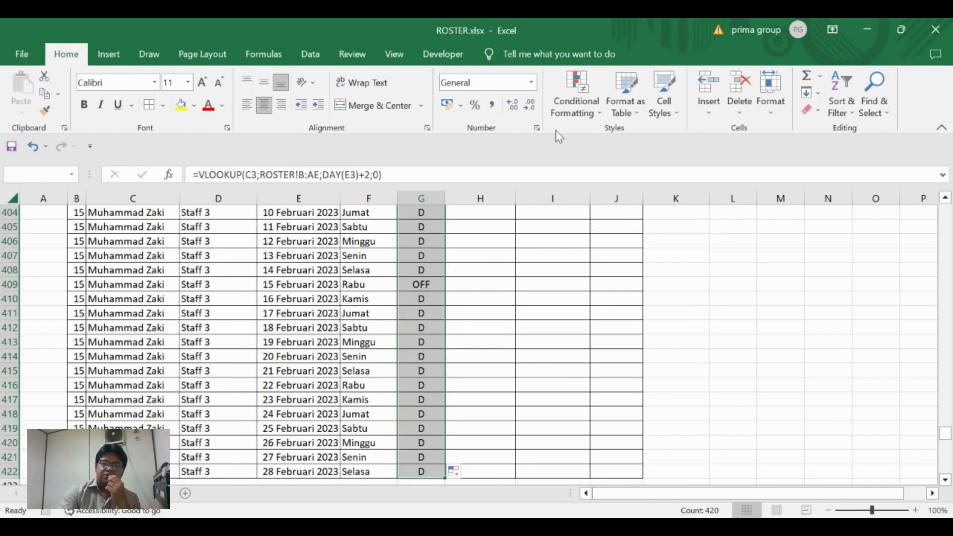
click(583, 113)
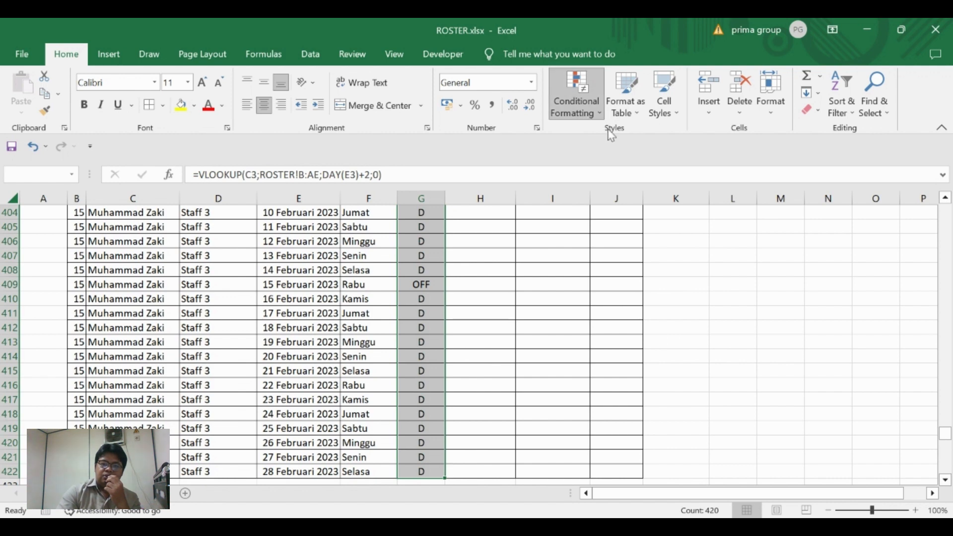
click(747, 241)
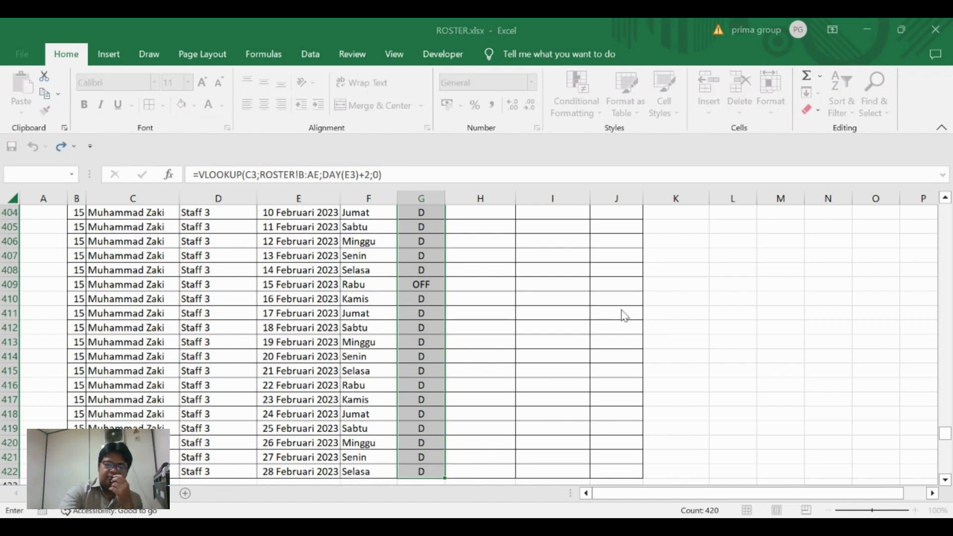
click(778, 331)
click(470, 379)
Add a conditional formatting rule to G3:G422 that highlights D with yellow fill and dark yellow text
key(Left)
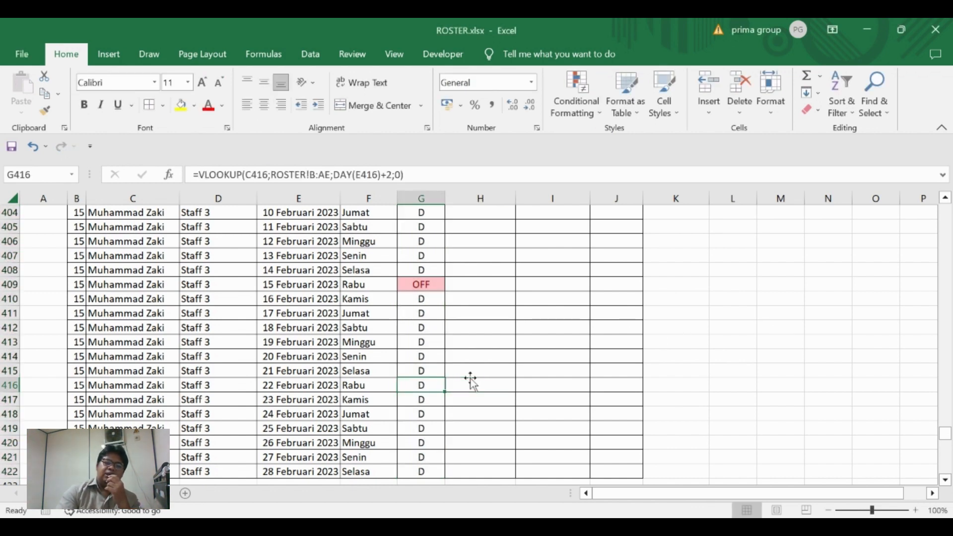
key(ctrl+Up)
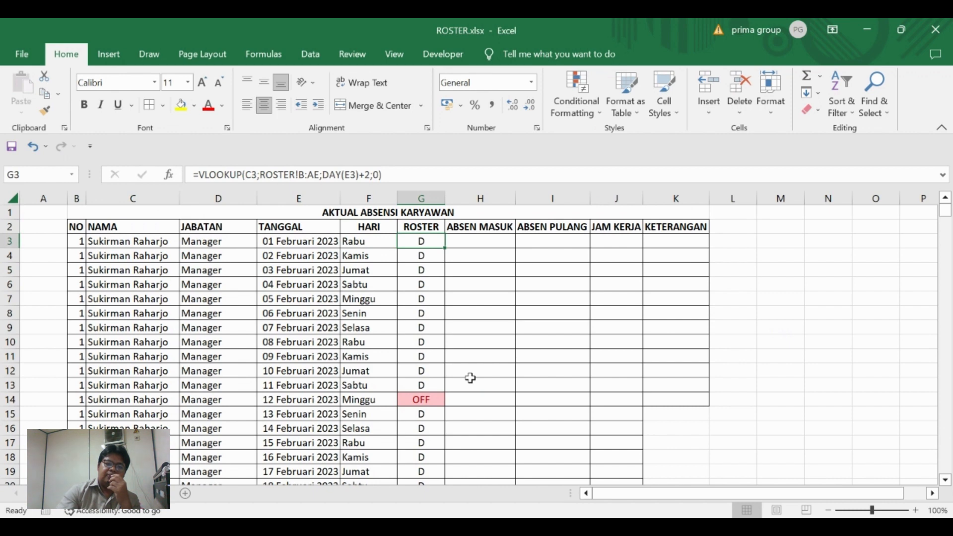
key(ctrl+shift+Down)
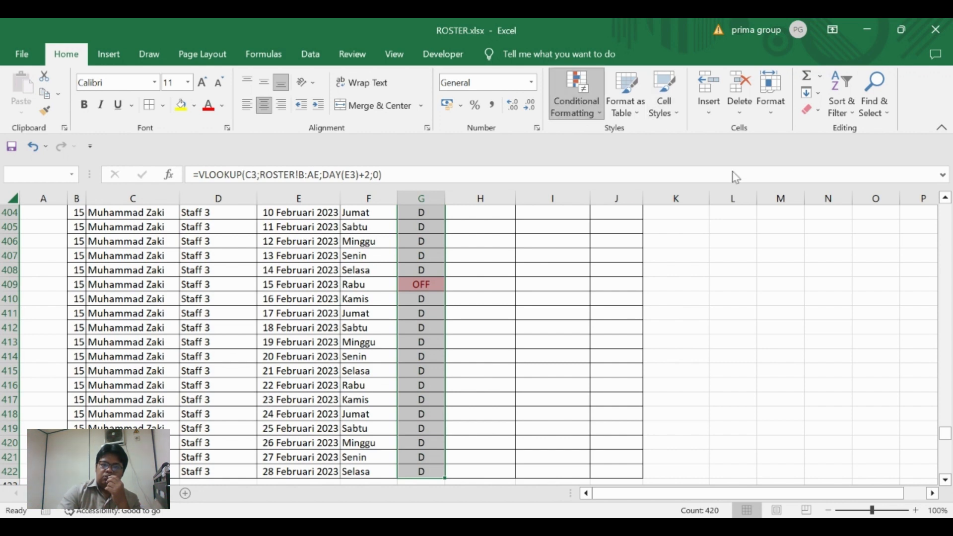
click(739, 240)
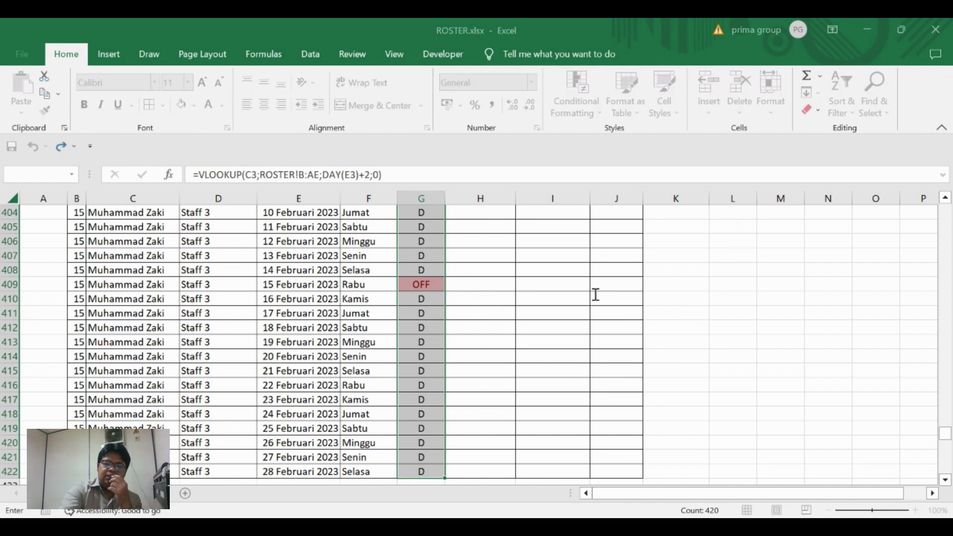
click(874, 299)
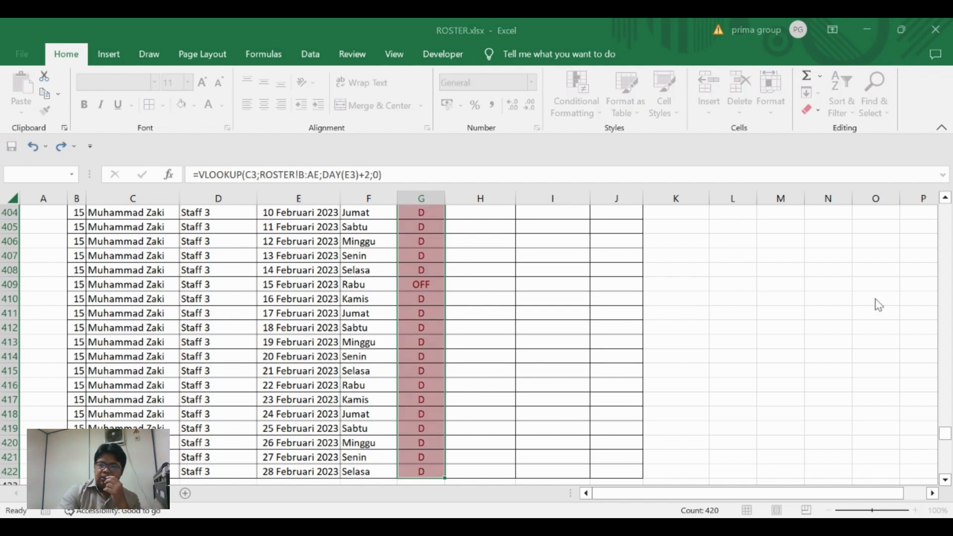
click(824, 323)
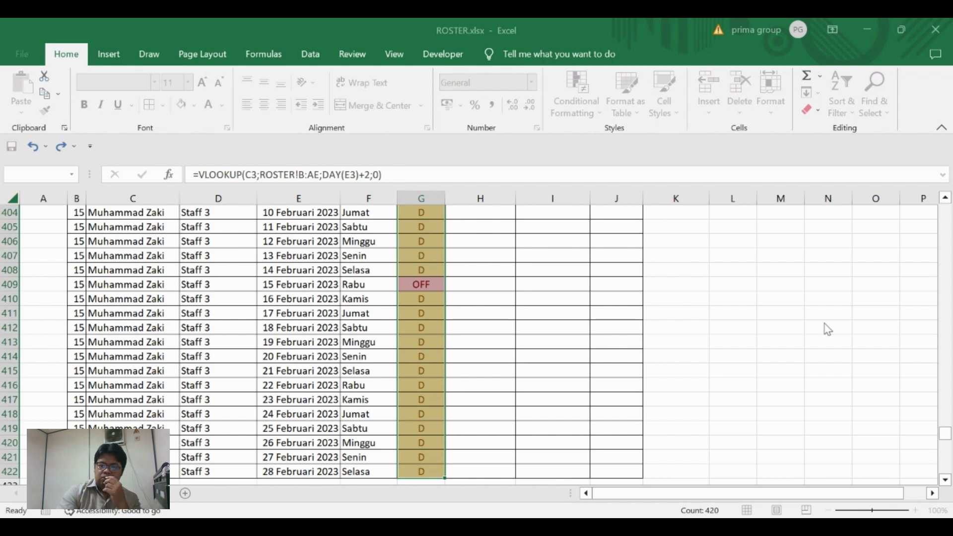
click(806, 327)
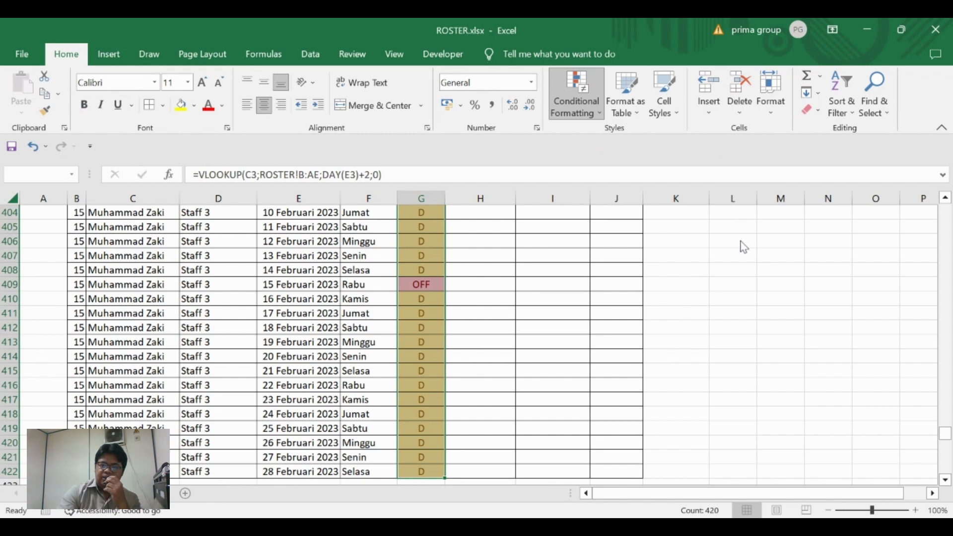
Add a conditional formatting rule to the same ROSTER column cells that highlights N with green fill and dark green text
click(734, 293)
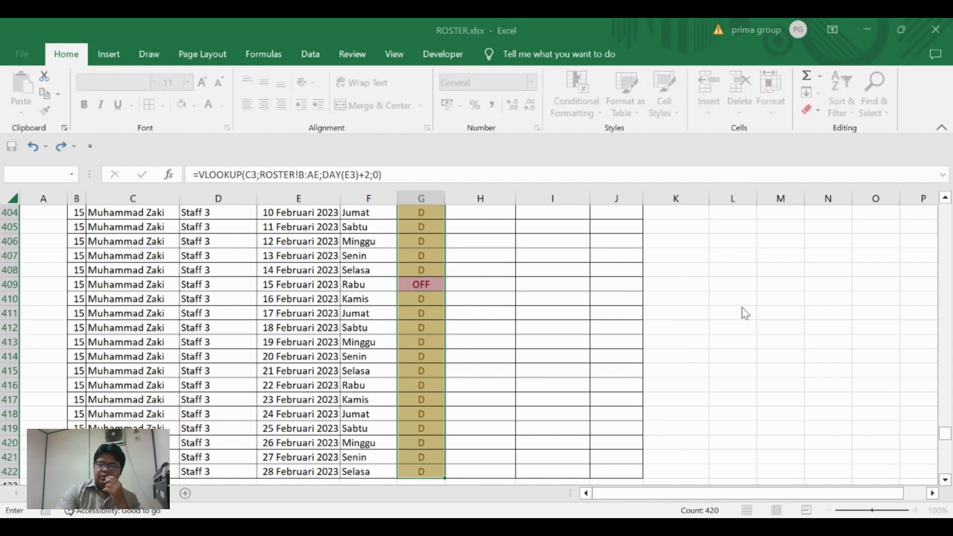
click(787, 300)
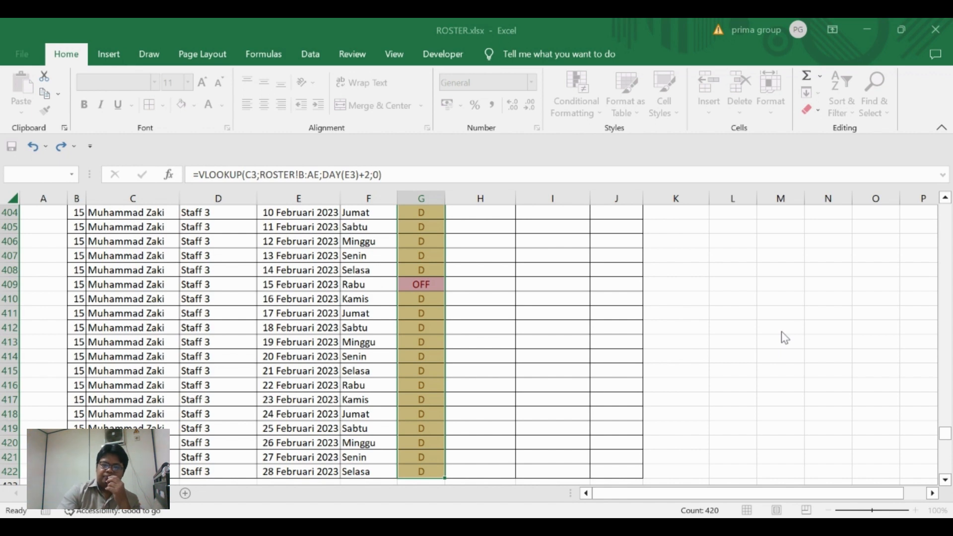
click(417, 308)
Examine the color-coded shift codes down the ROSTER column for the first four employees
key(Up)
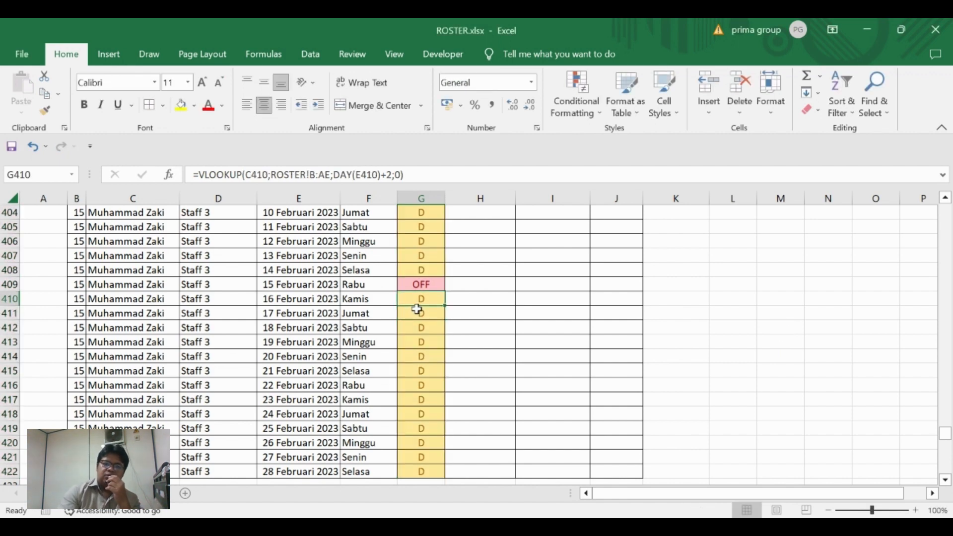
key(Up)
key(ctrl+Up)
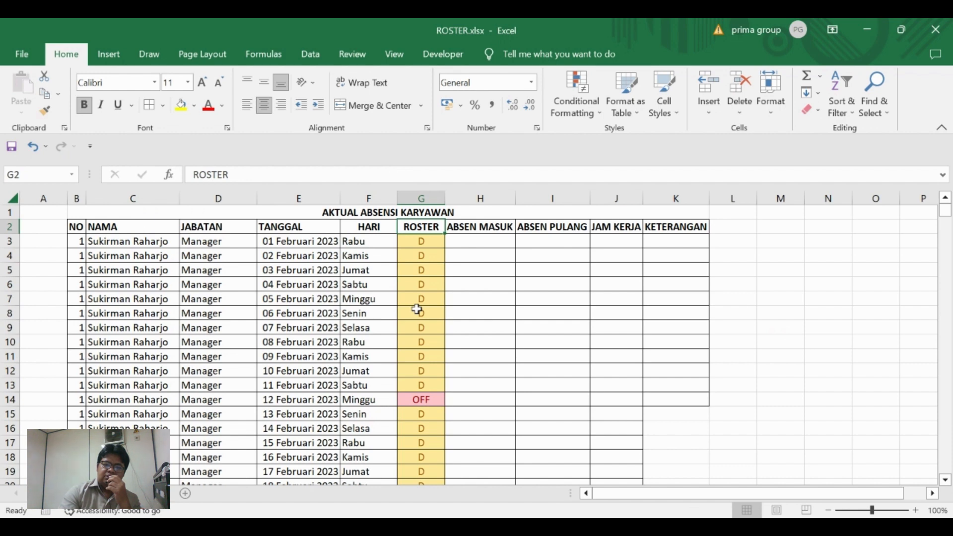
key(Down)
key(Down)
key(Down)
key(Down)
key(Down)
key(Down)
key(Down)
key(Down)
key(Down)
key(Down)
key(Down)
key(Down)
key(Down)
key(Down)
key(Down)
key(Down)
key(Down)
key(Down)
key(Down)
key(Down)
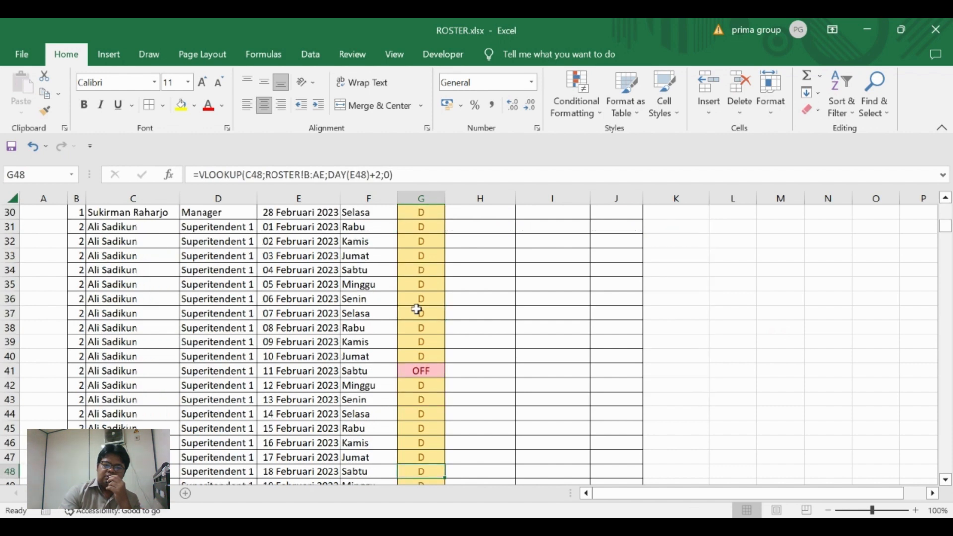
key(Down)
key(Down)
key(Down)
key(Down)
key(Down)
key(Down)
key(Down)
key(Down)
key(Down)
key(Down)
key(Down)
key(Down)
key(Down)
key(Down)
key(Down)
key(Down)
key(Down)
key(Down)
key(Down)
key(Down)
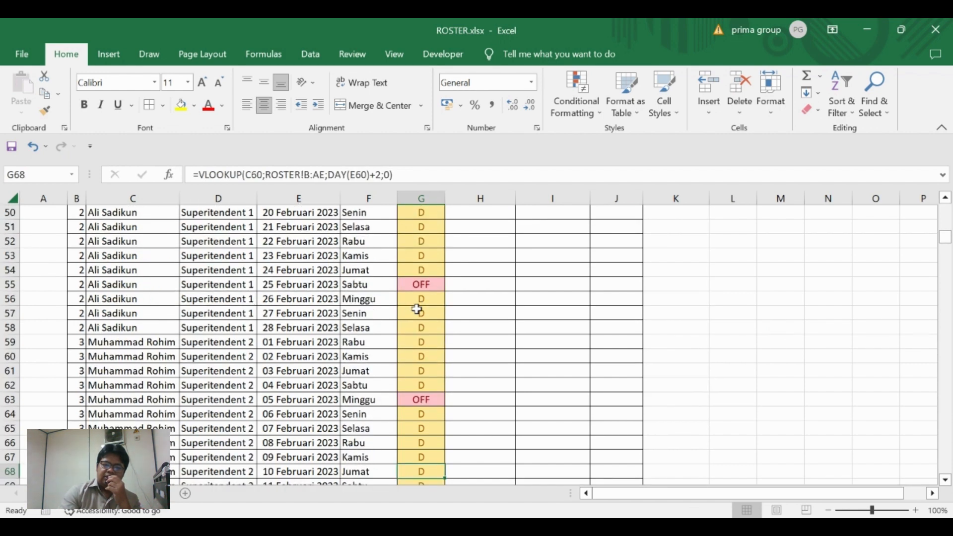
key(Up)
key(Up)
key(Up)
key(Up)
key(Up)
key(Up)
key(Up)
key(Up)
key(Up)
key(Up)
key(Up)
key(Up)
key(Up)
key(Up)
key(Up)
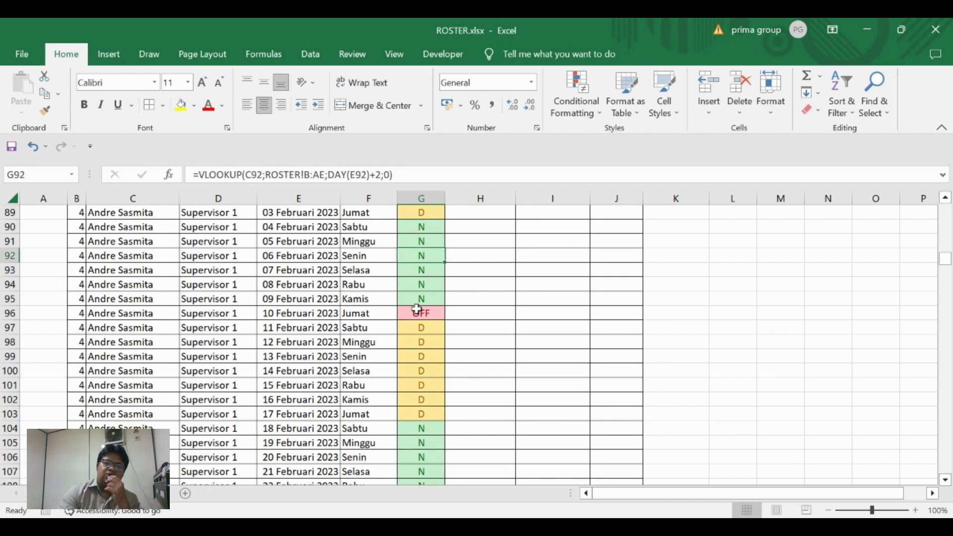
key(ctrl+Up)
key(Down)
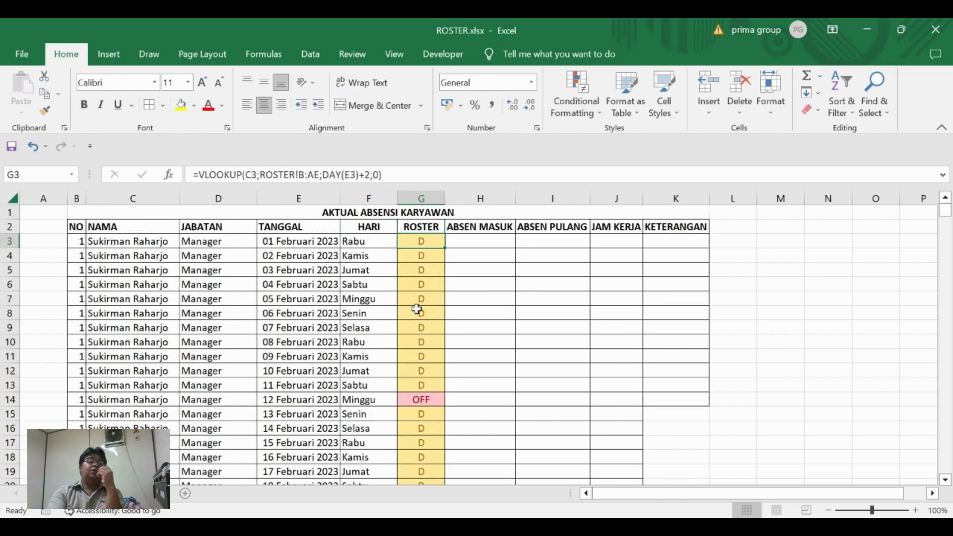
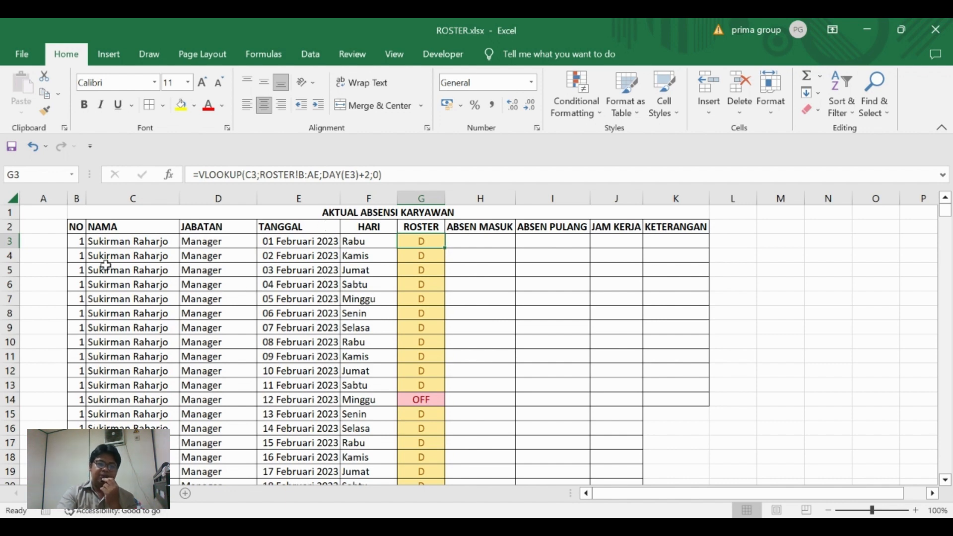
Enter =DAY(E3) in helper cell A3 and fill it down to A4
click(37, 240)
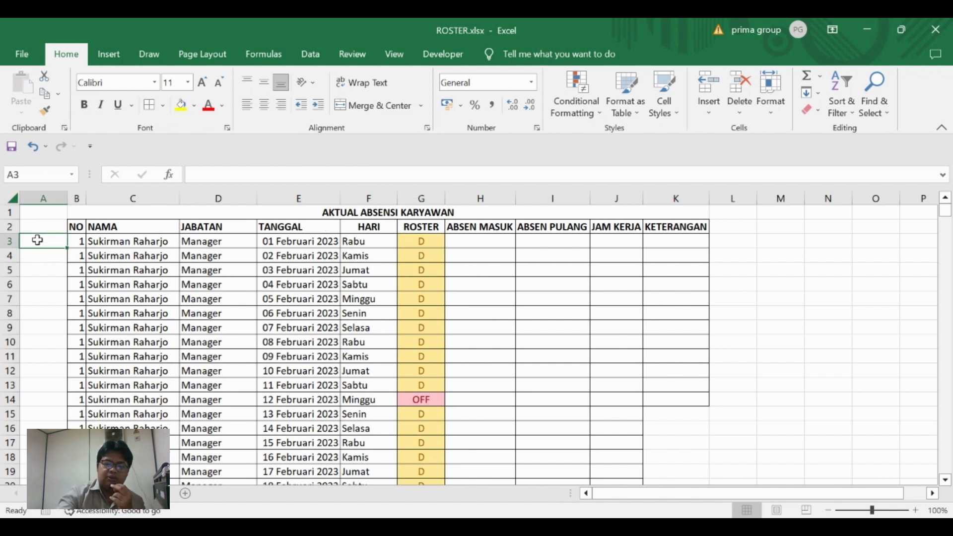
text(=D)
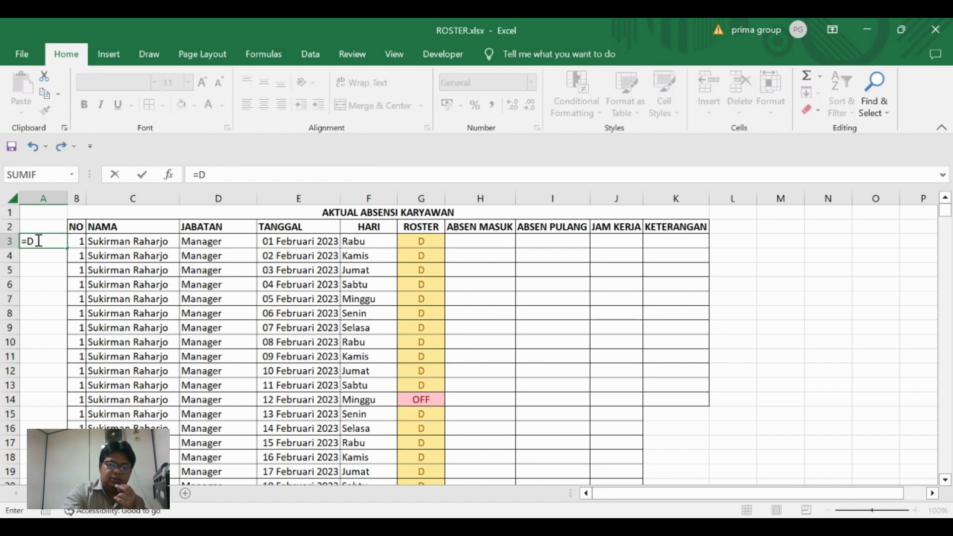
text(AY()
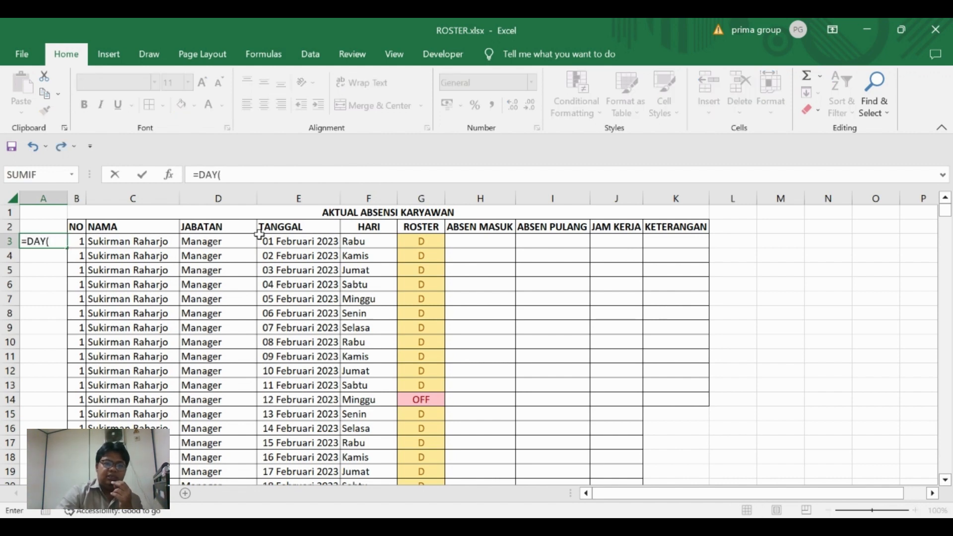
click(274, 243)
key(ctrl+Return)
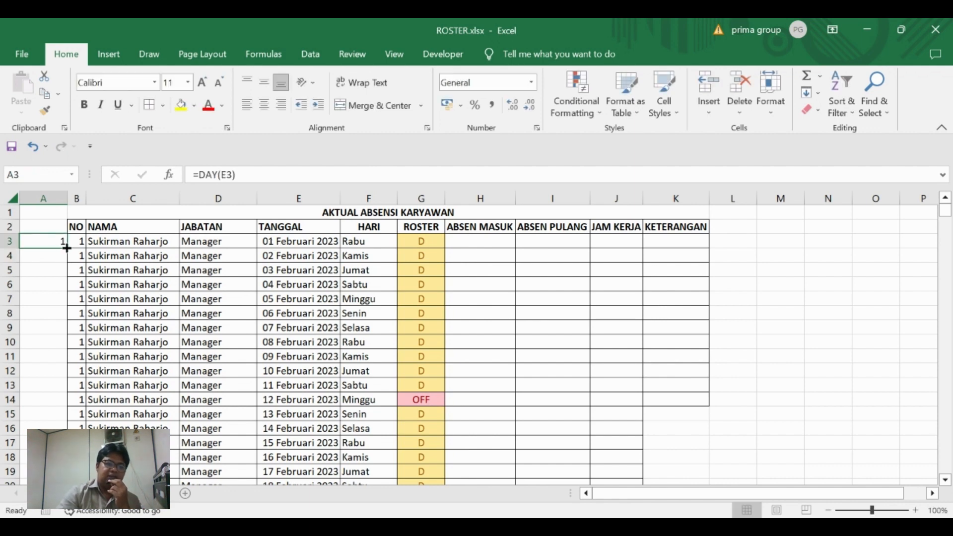
drag(67, 248, 67, 260)
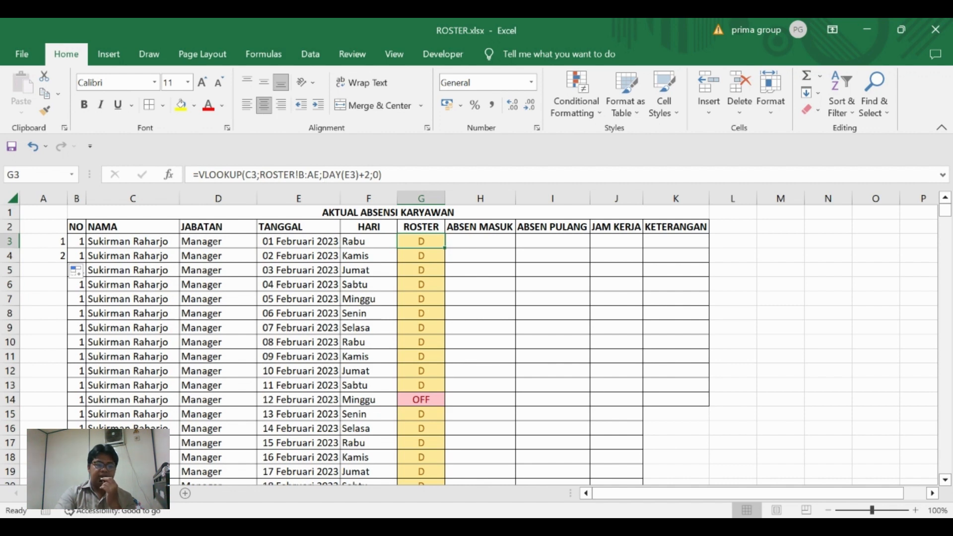
Compare the ROSTER sheet's day columns with the helper day number in A3 and the lookup formula in G3
click(77, 493)
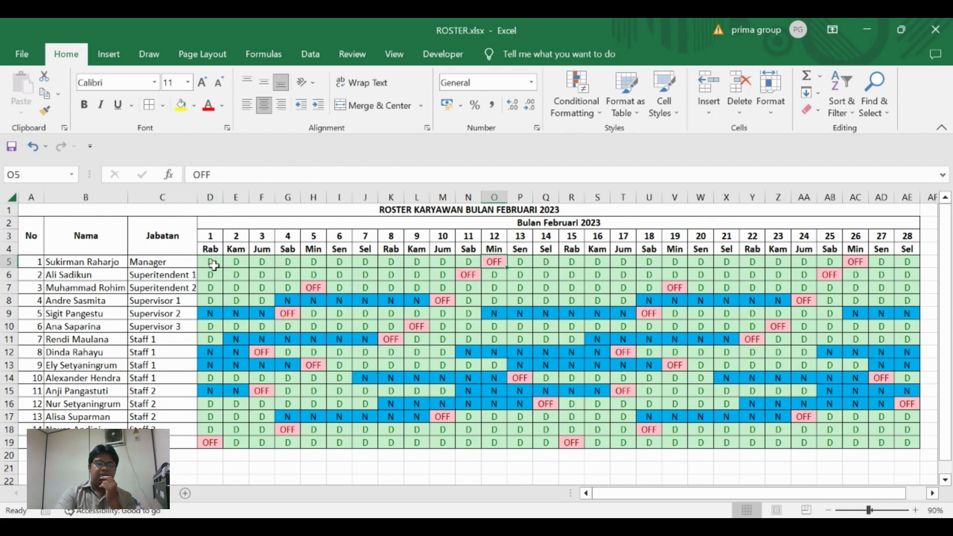
click(107, 493)
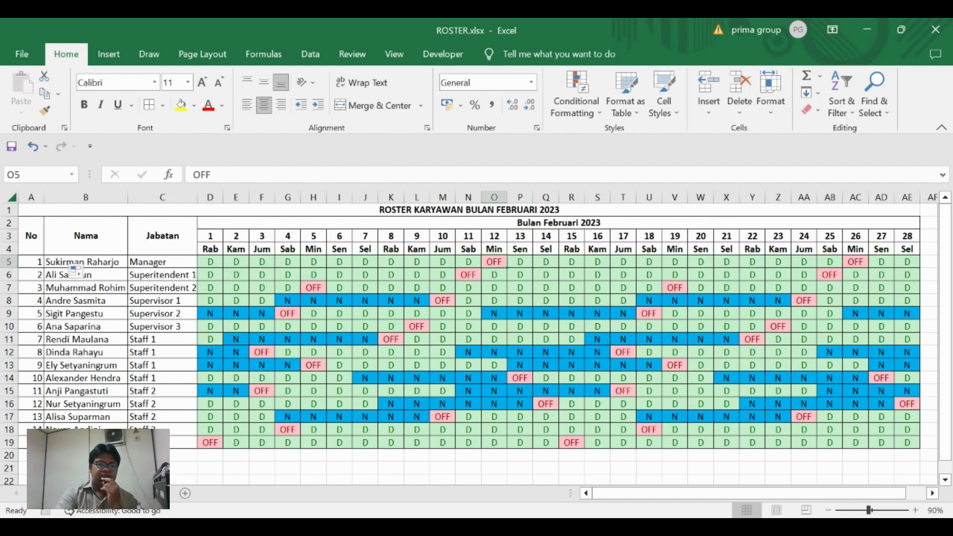
click(45, 242)
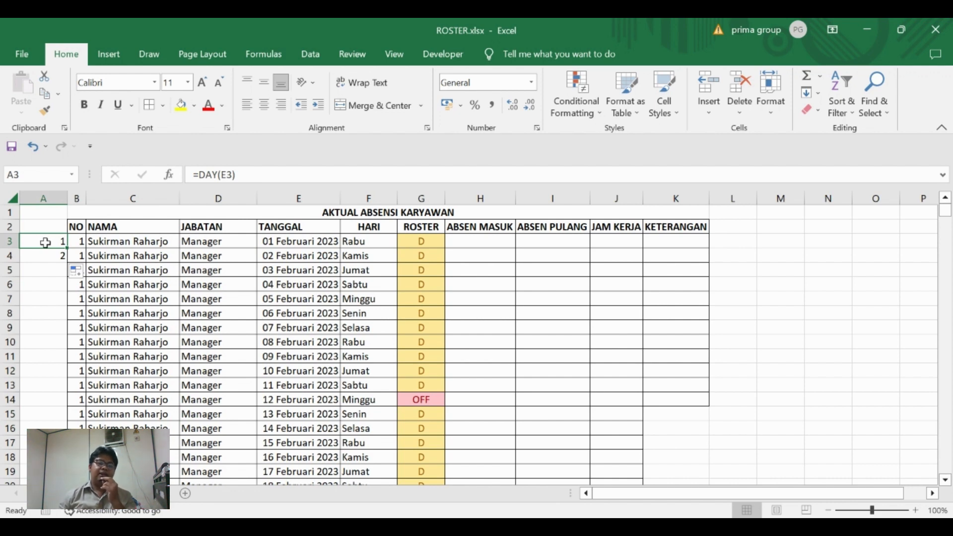
click(423, 241)
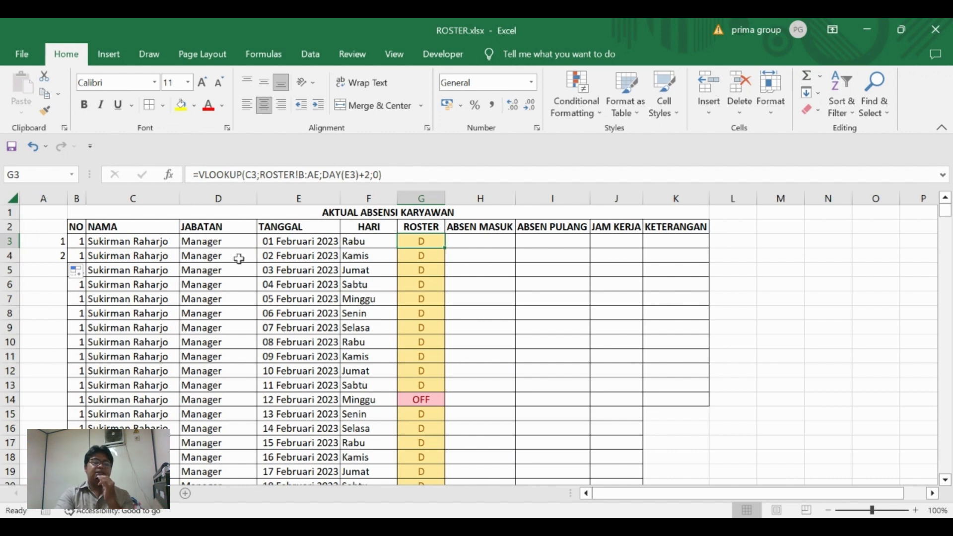
Clear the helper day formulas from A3:A4
drag(56, 243, 59, 257)
key(Delete)
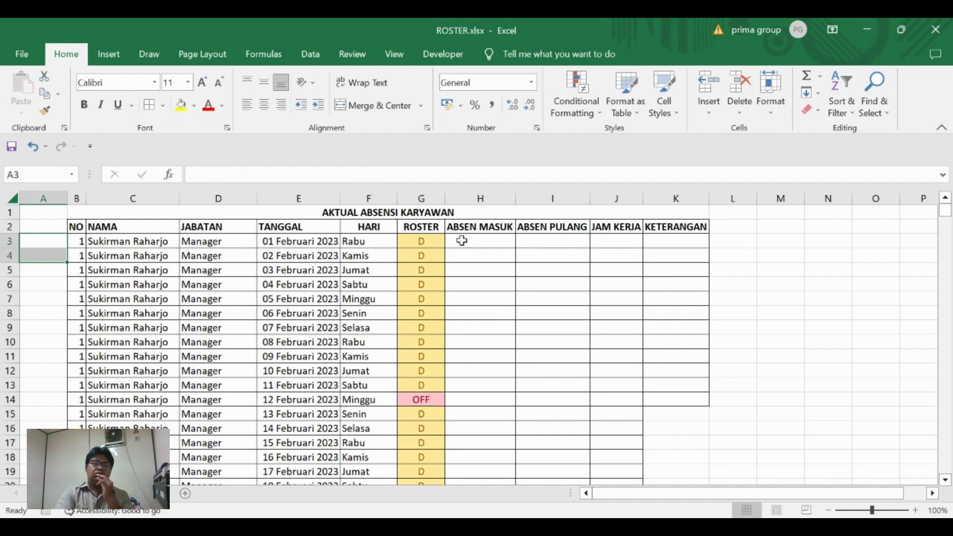
Extend the KETERANGAN column's cell borders from K14 down through the remaining attendance rows
click(461, 241)
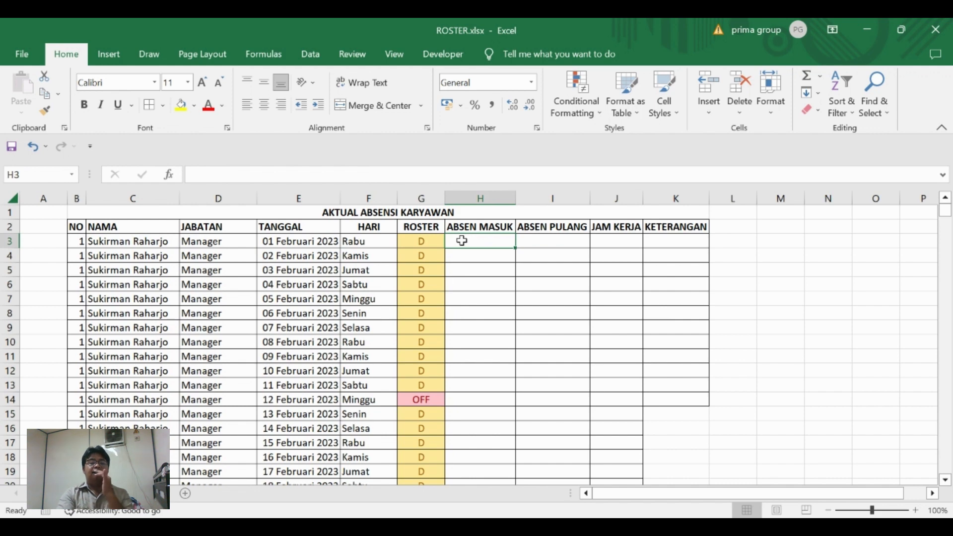
key(Right)
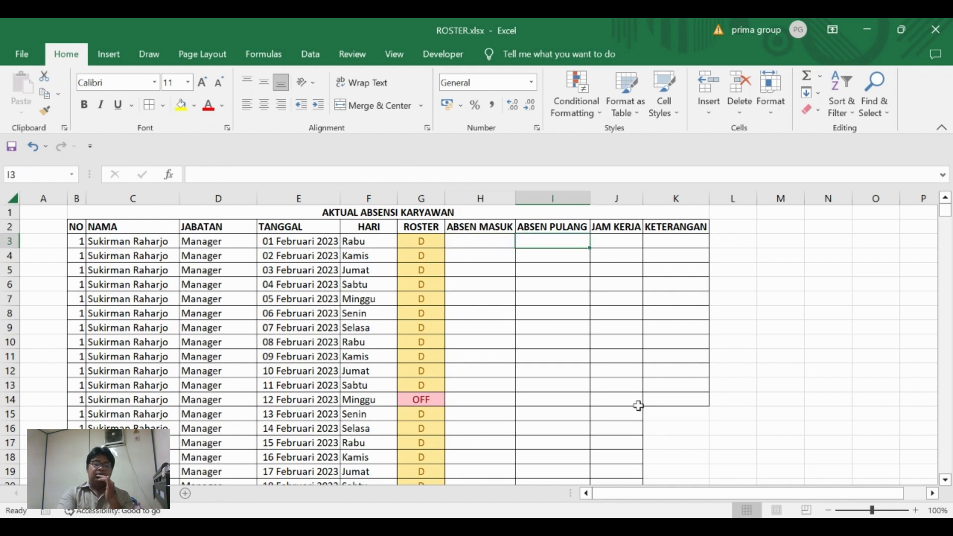
click(623, 400)
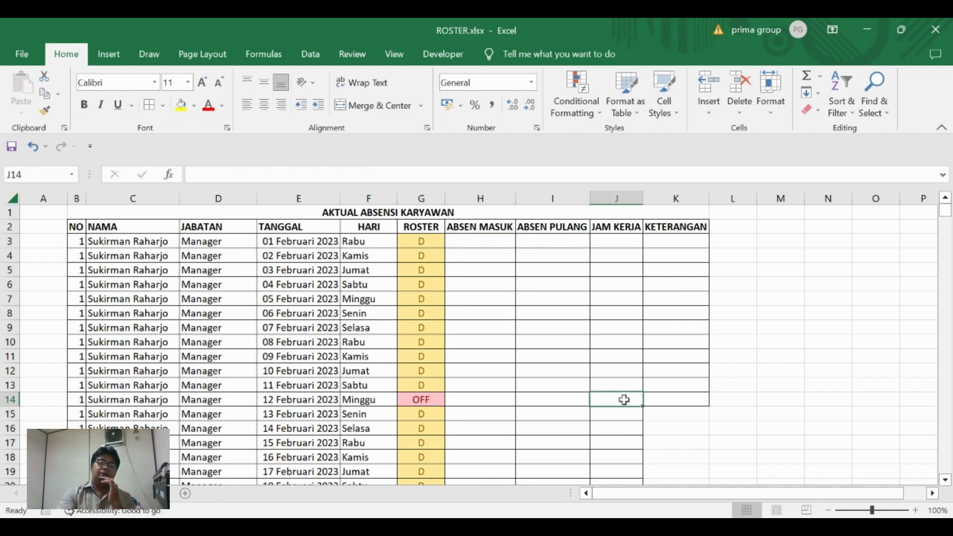
key(Right)
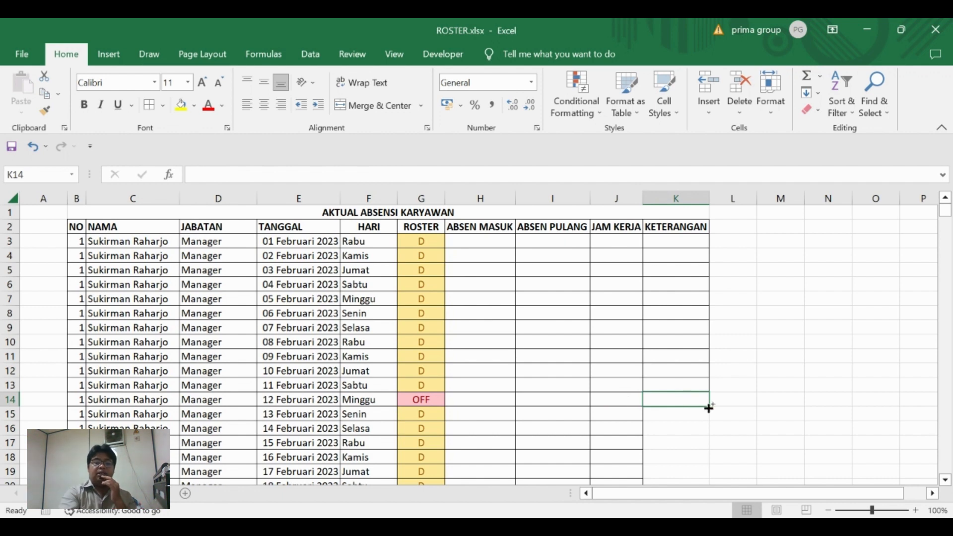
key(ctrl+c)
drag(708, 407, 706, 406)
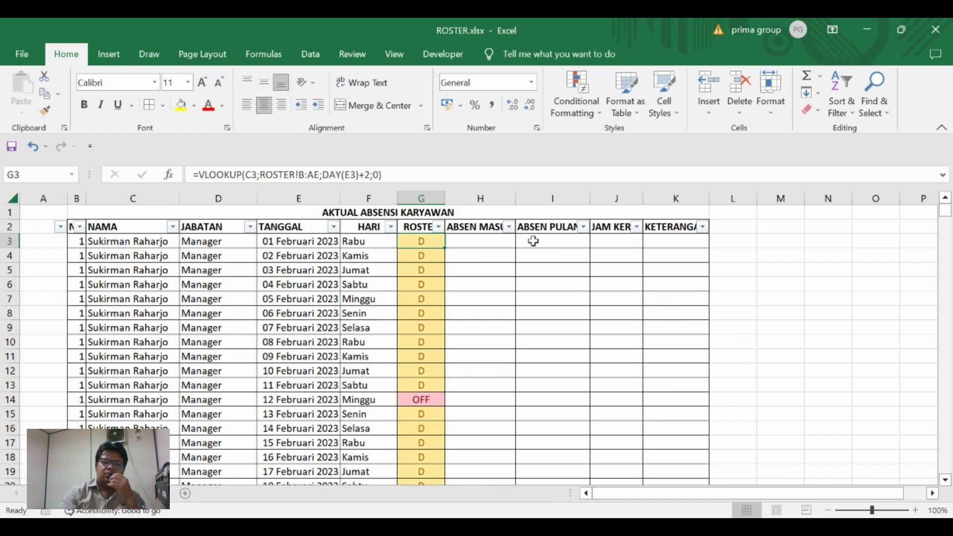
Examine the ABSEN MASUK, ABSEN PULANG and JAM KERJA columns for the first attendance row
key(Up)
key(Up)
key(Down)
key(Down)
key(Right)
key(Right)
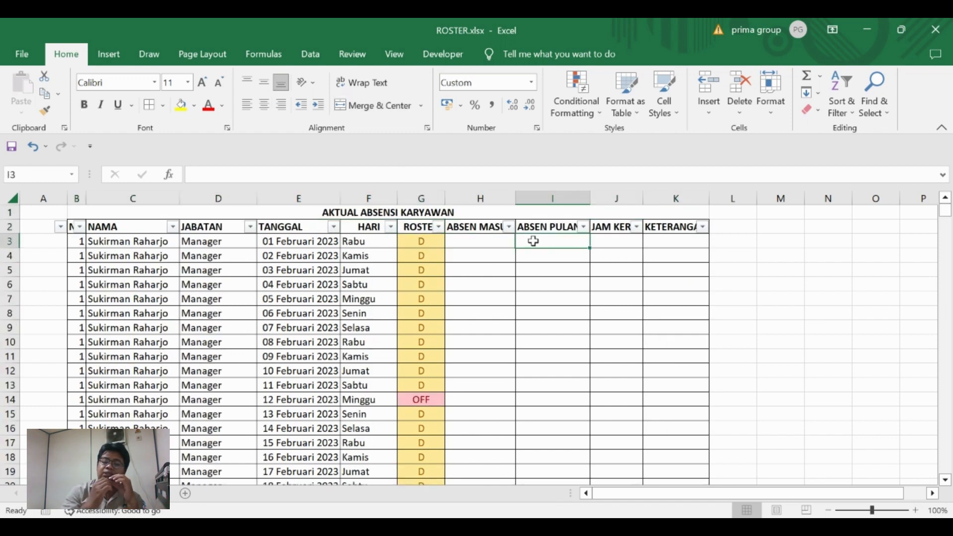
key(Left)
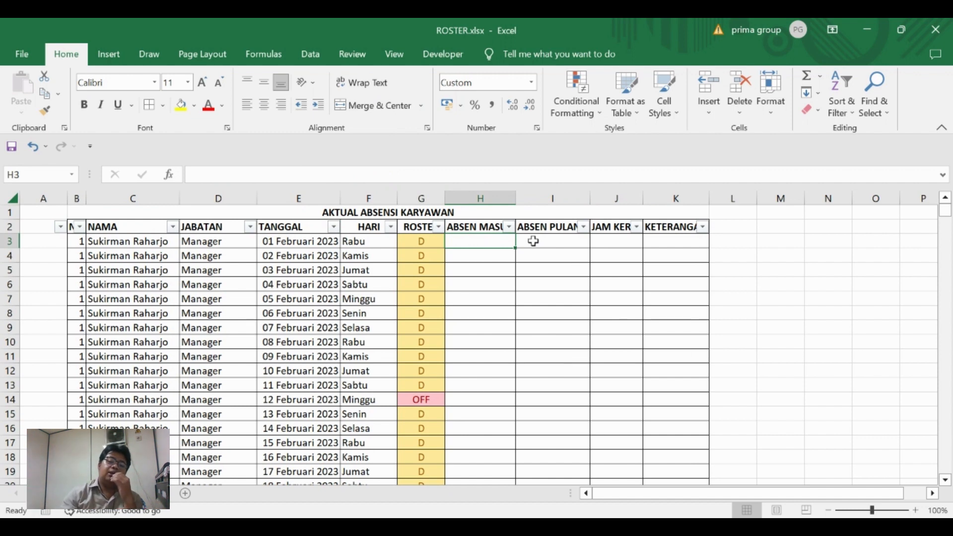
key(Right)
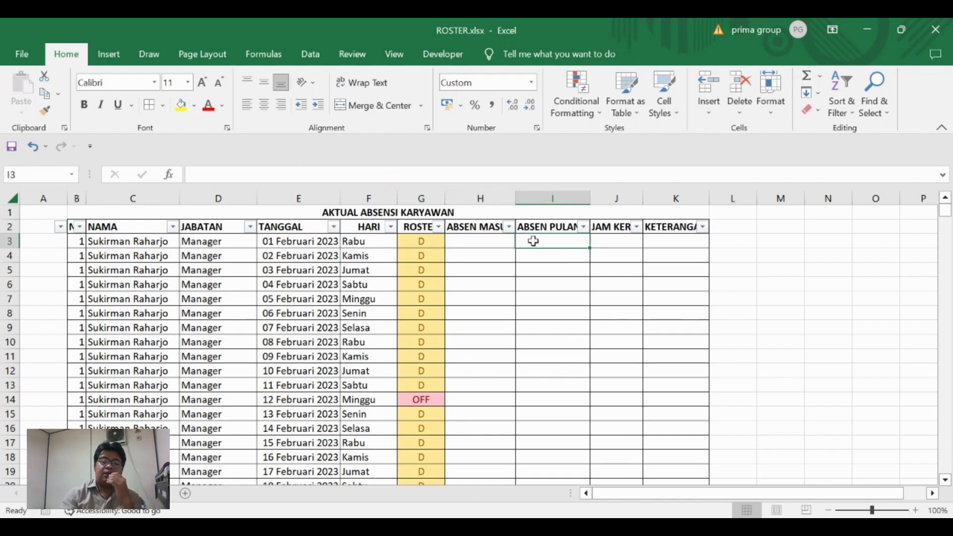
key(Right)
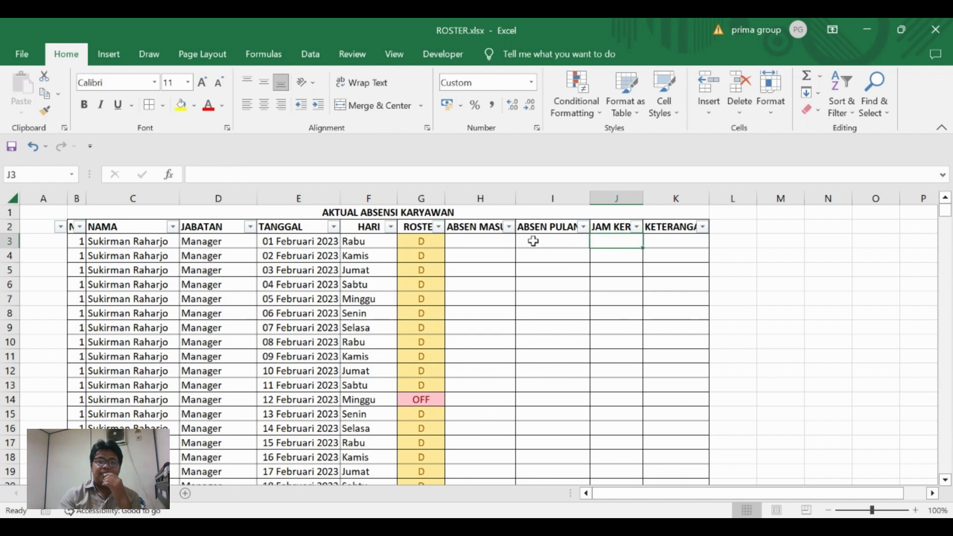
key(Up)
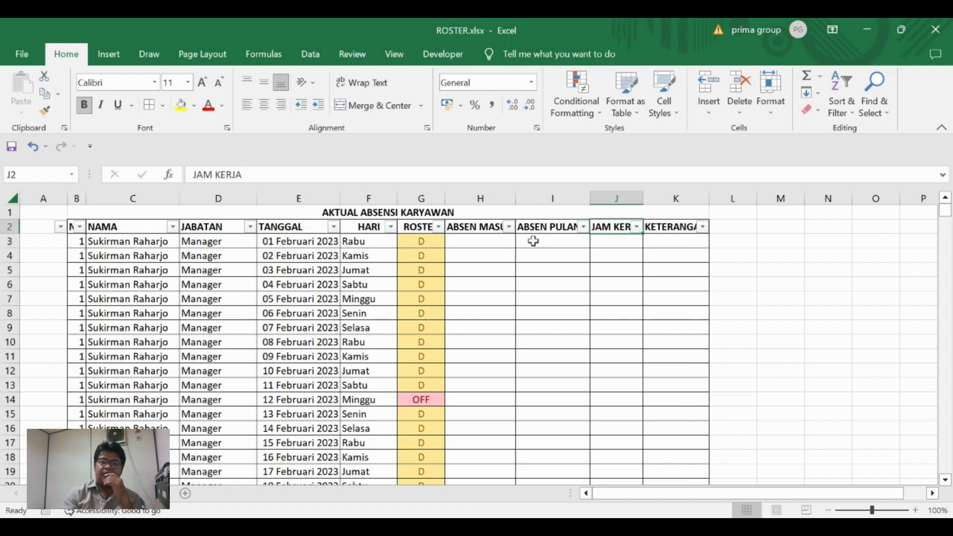
Start a JAM KERJA formula in J3 that returns blank when the clock-out cell I3 is empty, as =IF(I3="";"";
key(Down)
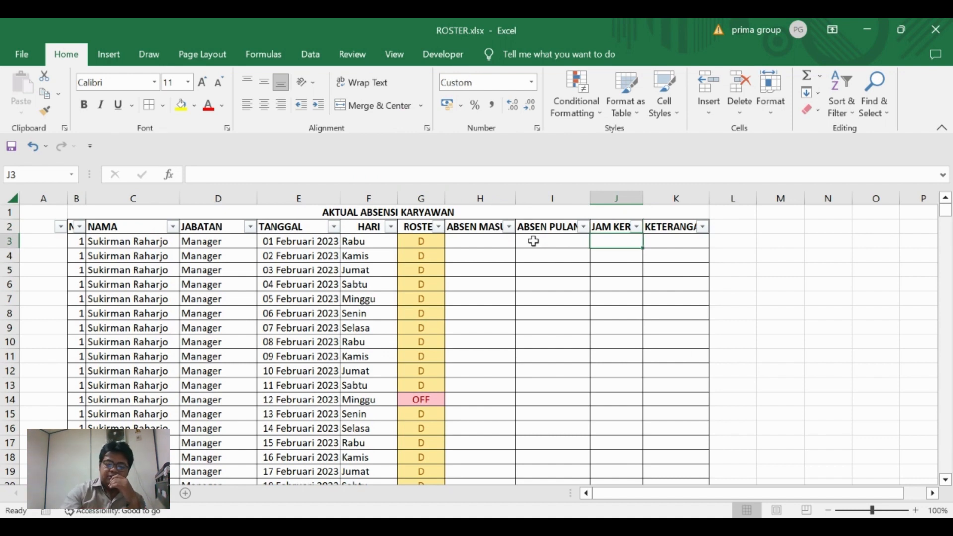
text(=IF()
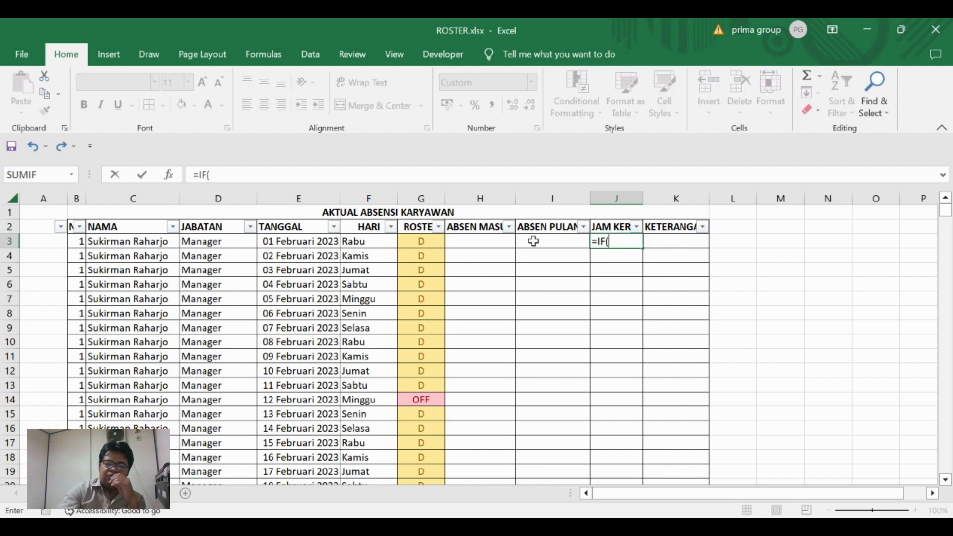
text(AND)
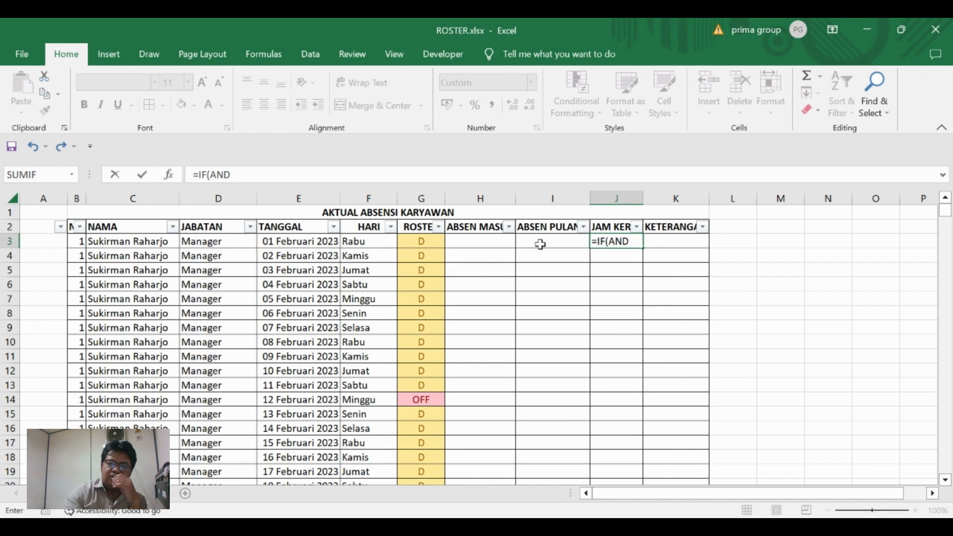
key(BackSpace)
key(BackSpace)
key(BackSpace)
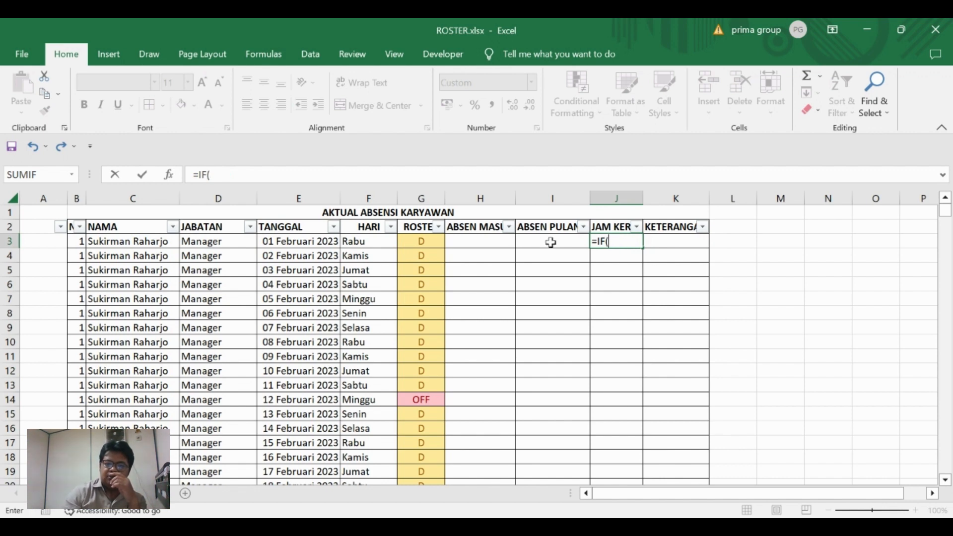
click(551, 242)
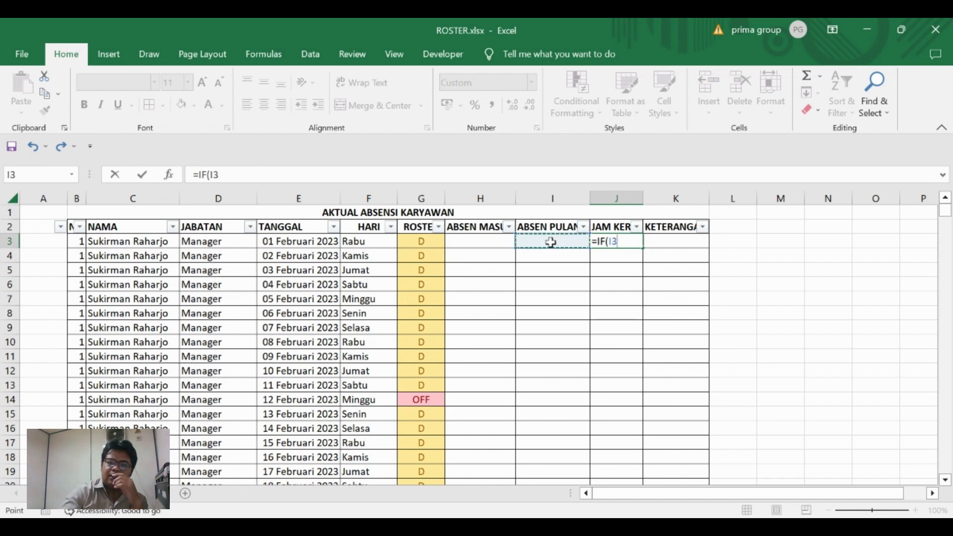
text(=)
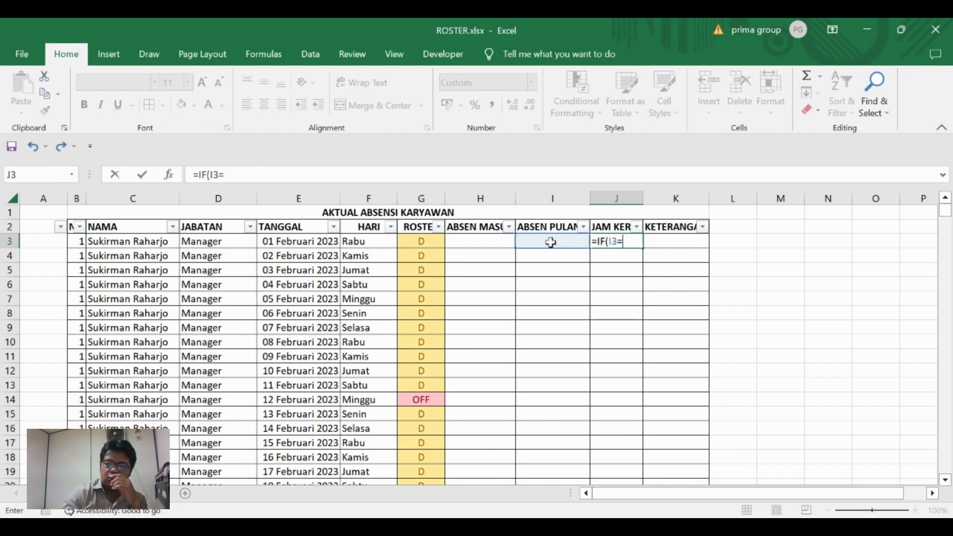
text("";)
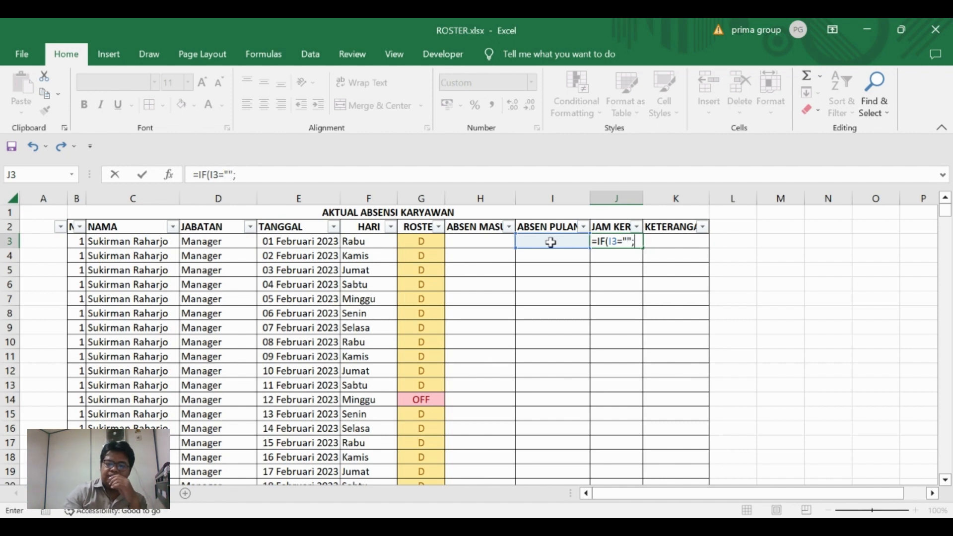
text("";)
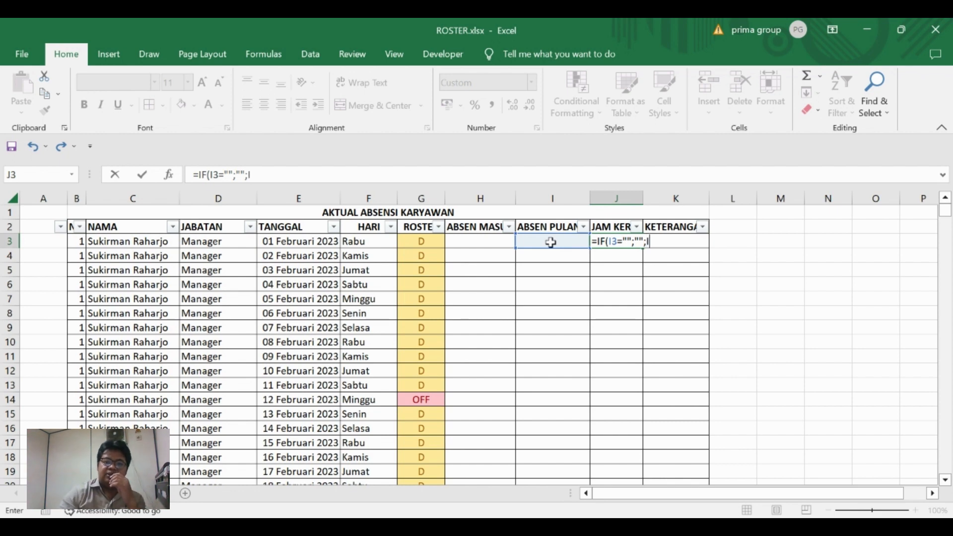
Add a nested IF to the J3 formula that returns G3 when the roster code is OFF, as IF(G3="OFF";G3
text(IF()
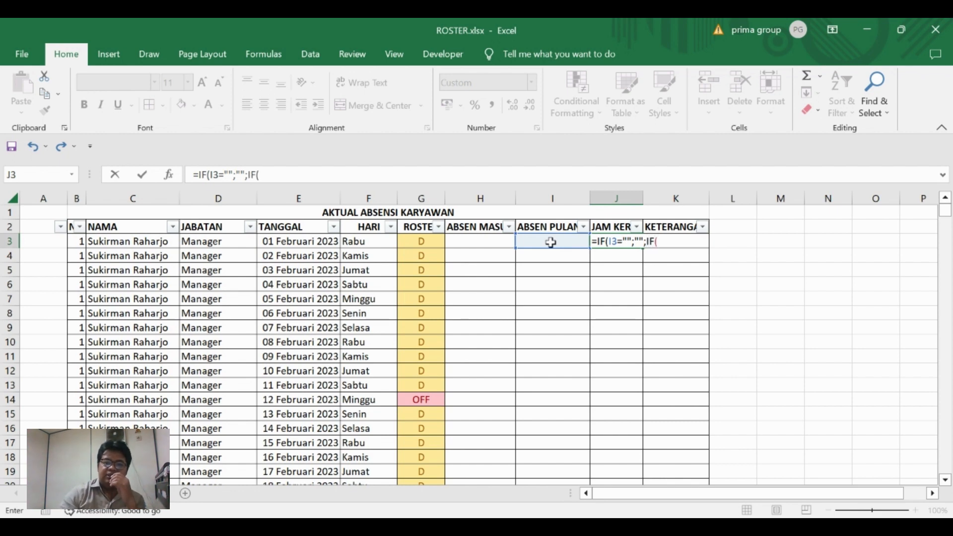
click(421, 241)
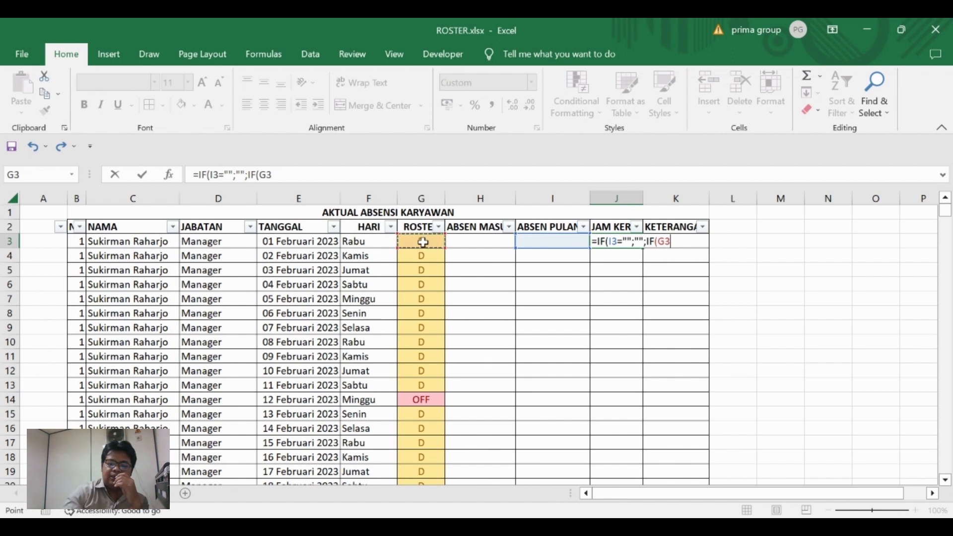
text(="O)
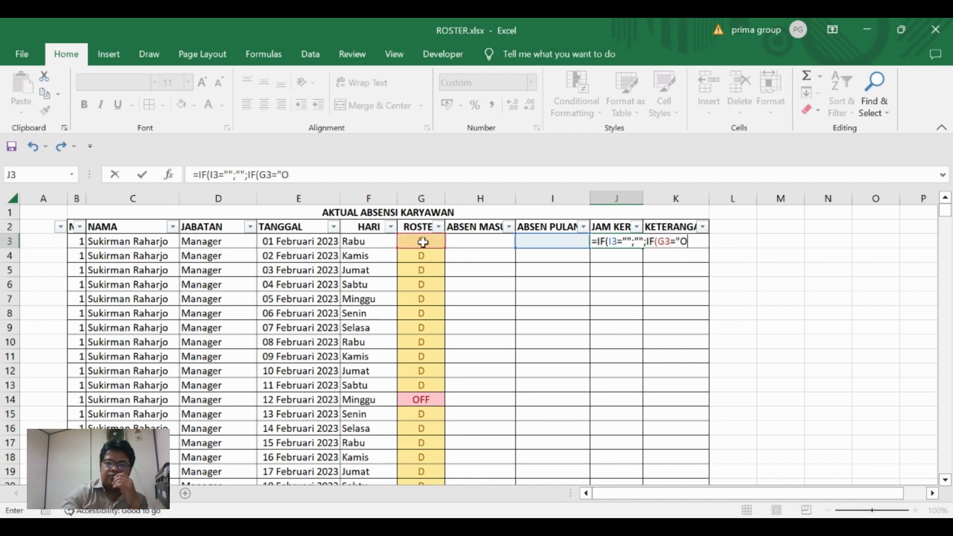
text(FF)
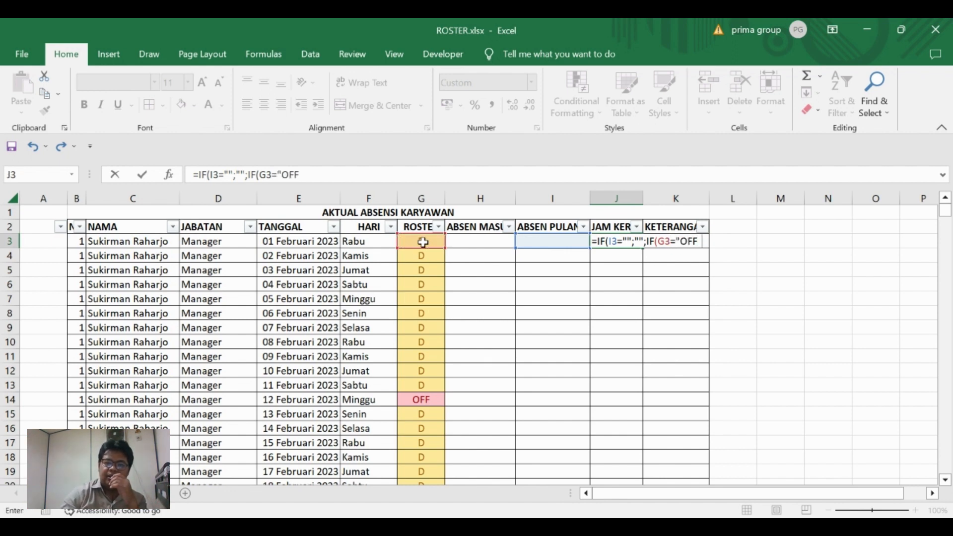
text(";)
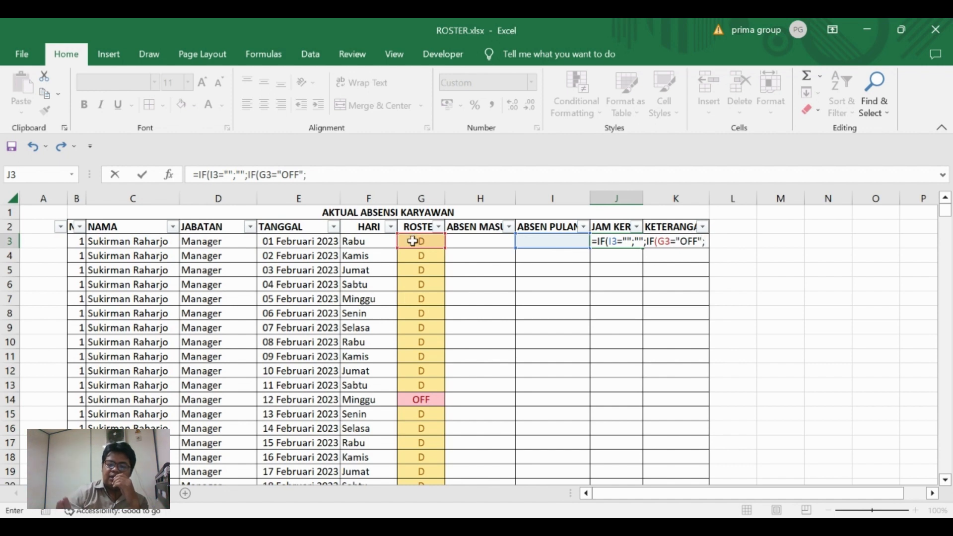
click(413, 241)
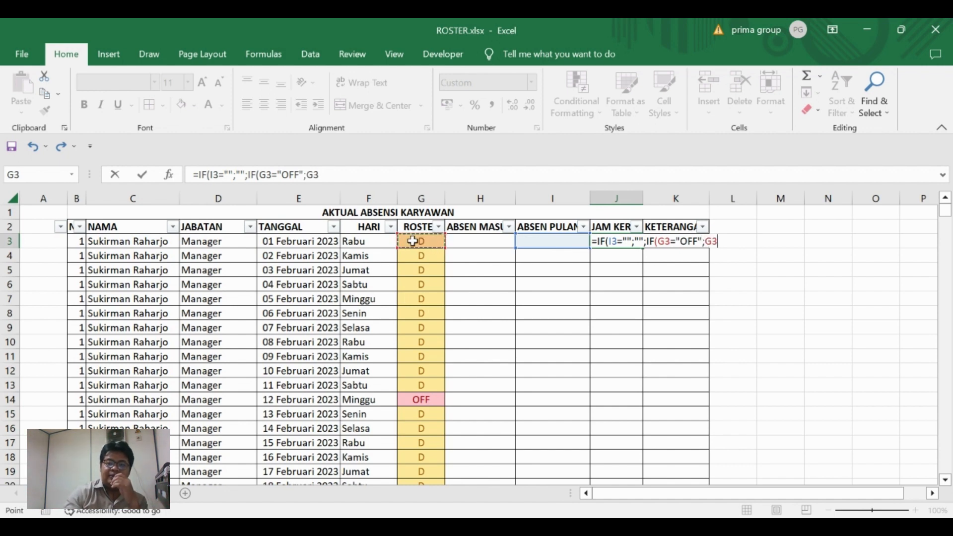
Add a third nested IF to the J3 formula that subtracts clock-in from same-day clock-out, as ;IF(H3<I3;I3-H3;
text(;IF()
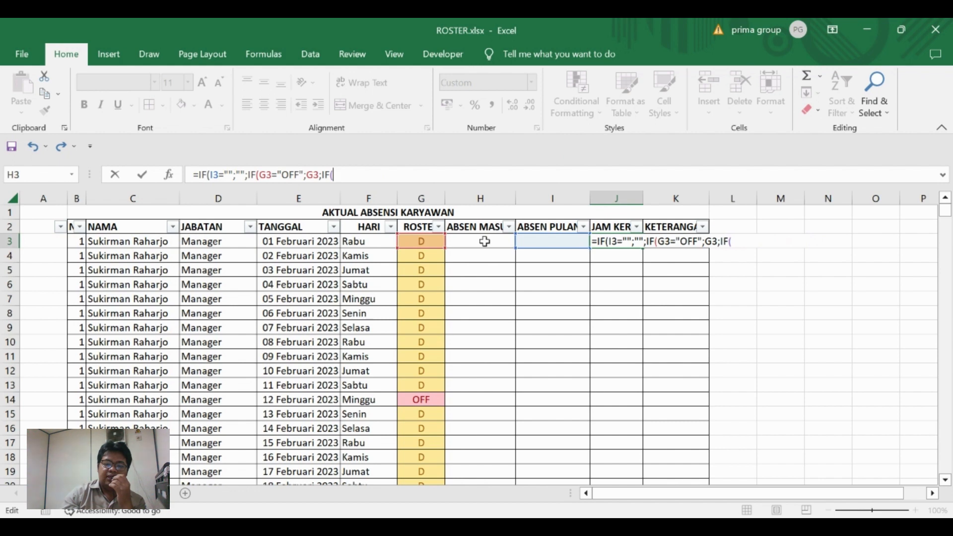
click(485, 242)
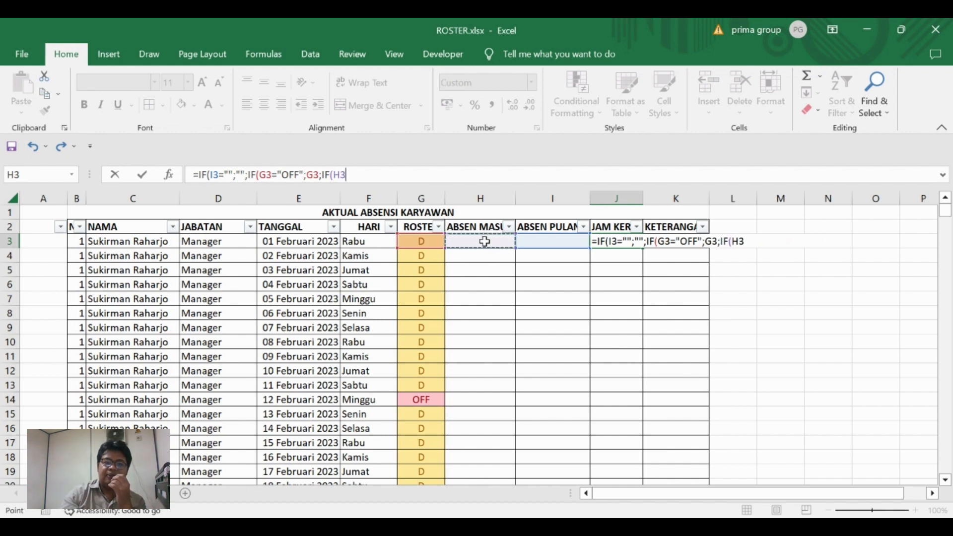
text(<)
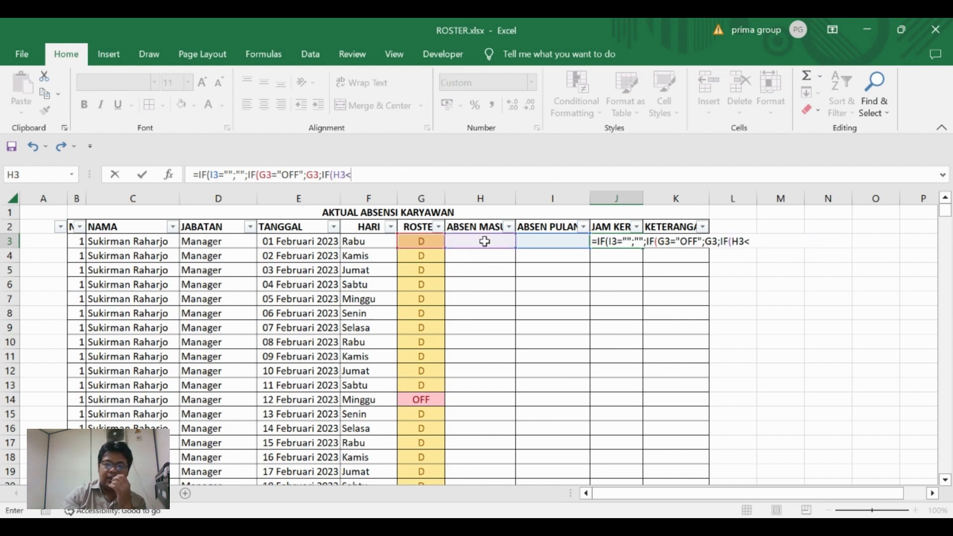
click(550, 242)
text(;)
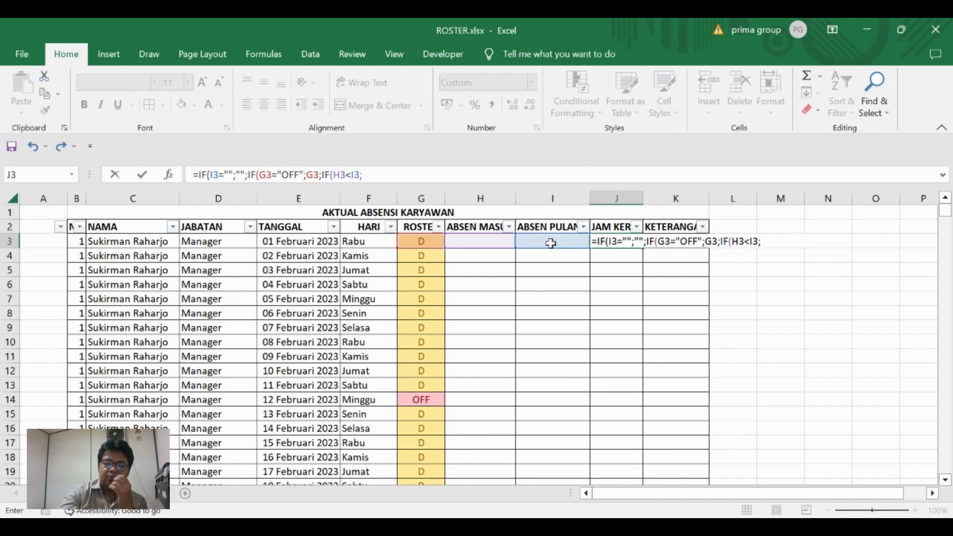
click(550, 242)
text(-)
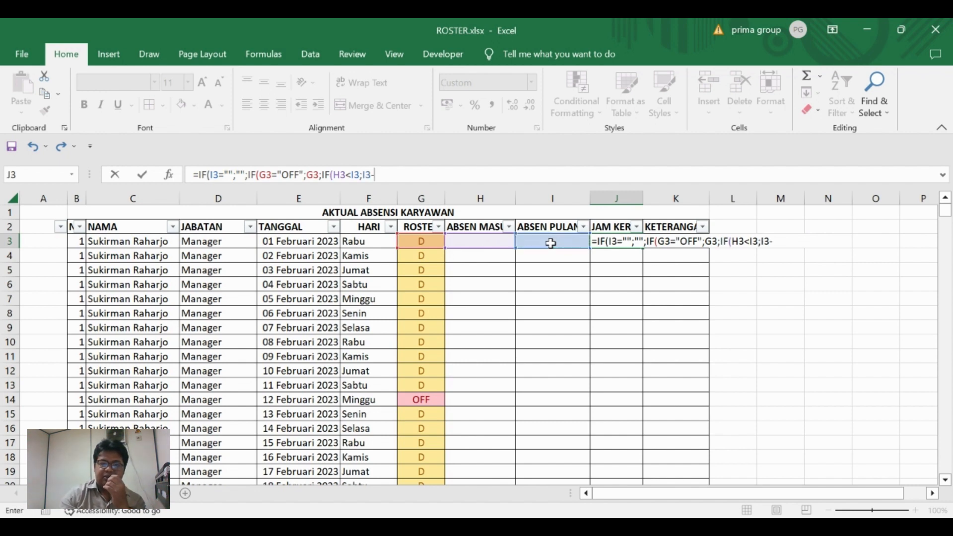
click(485, 243)
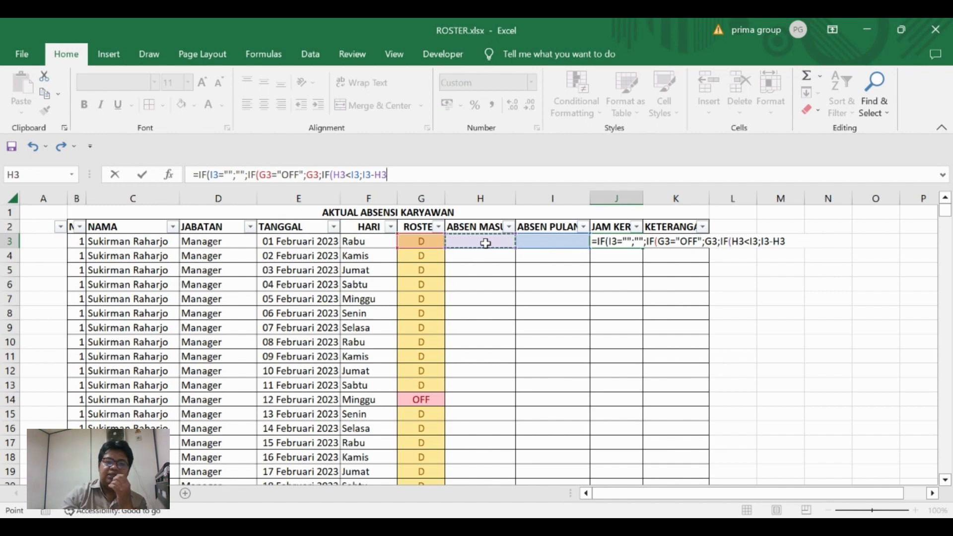
text(;)
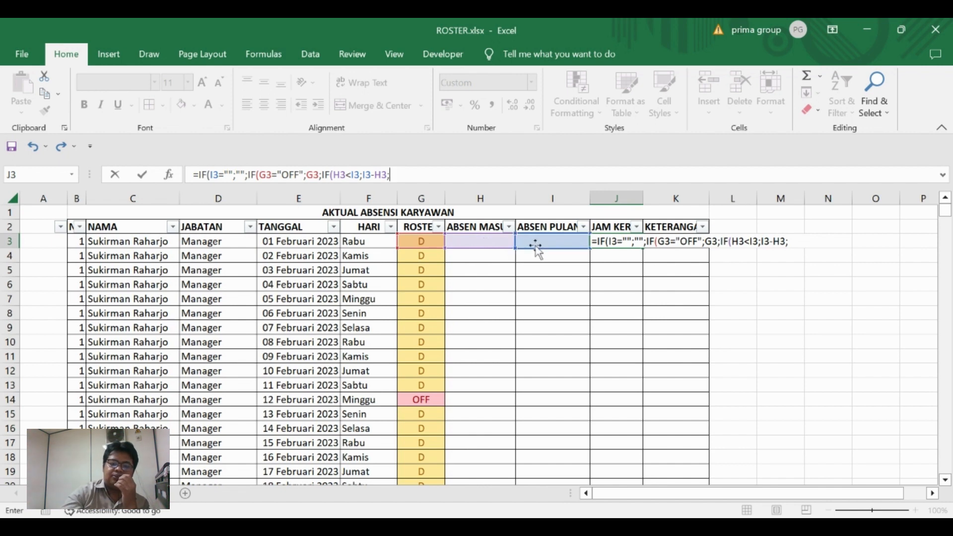
Complete the J3 formula with I3-H3+1 as the alternative for shifts past midnight, close the brackets and enter it
click(554, 238)
text(-)
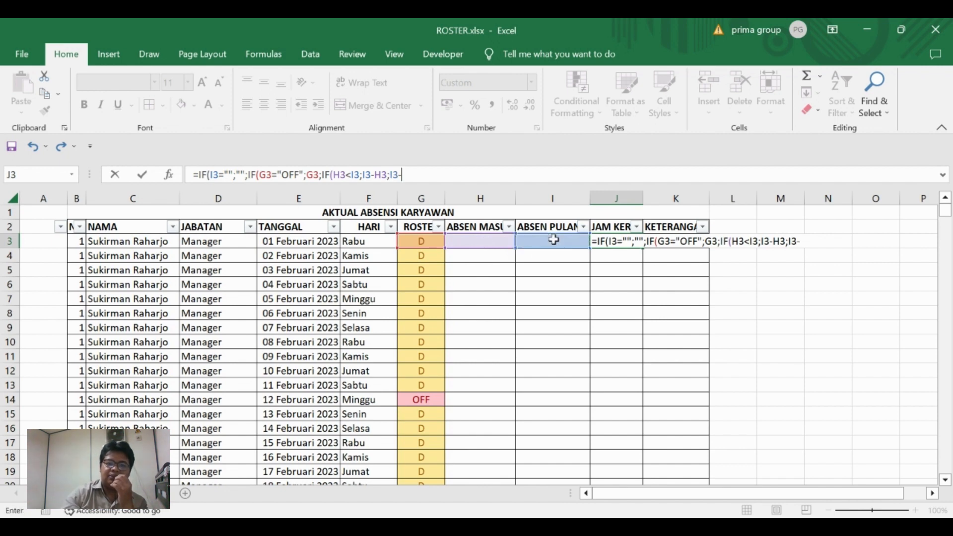
click(479, 243)
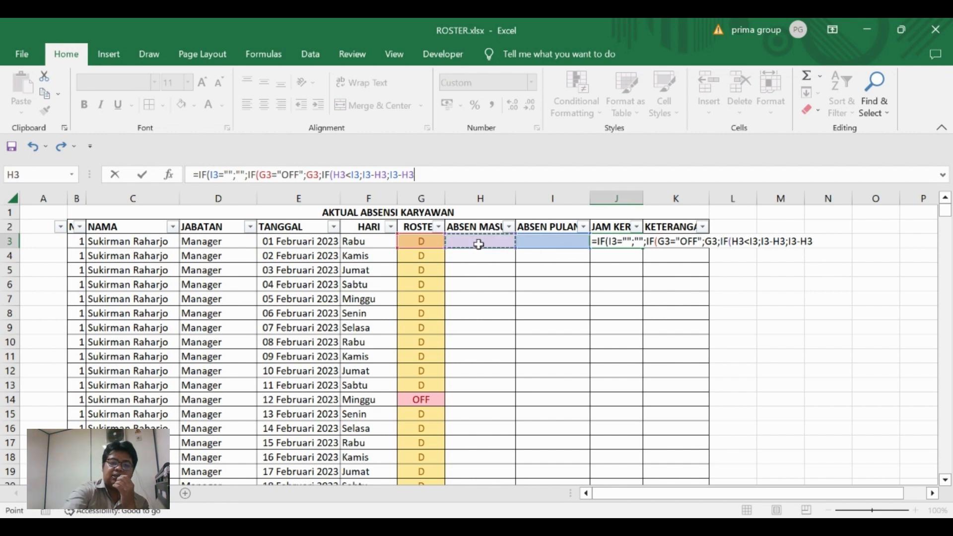
text(+1)
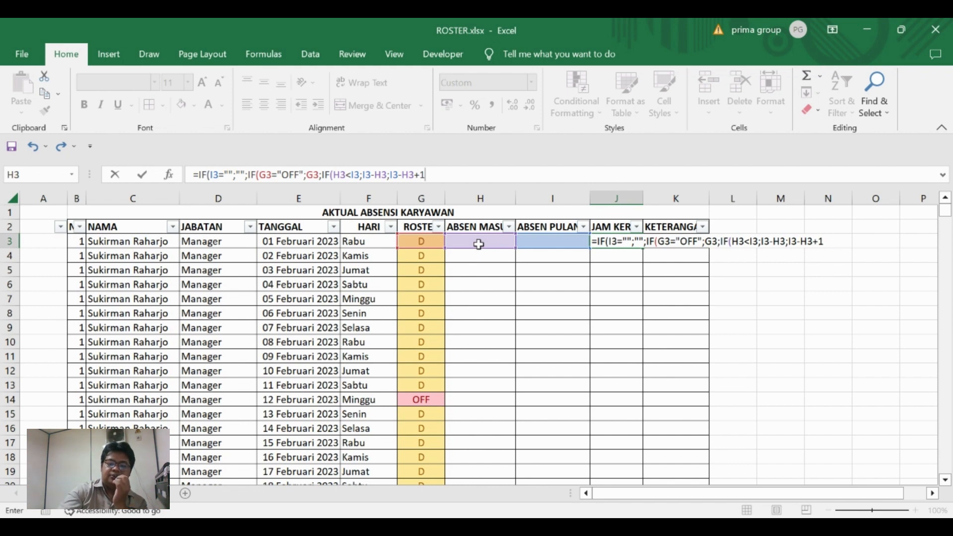
text())
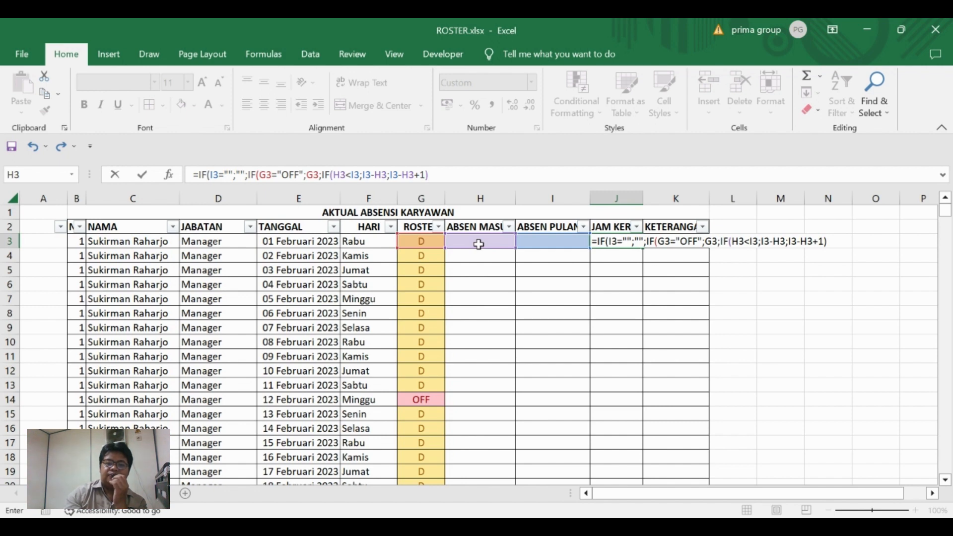
key(Return)
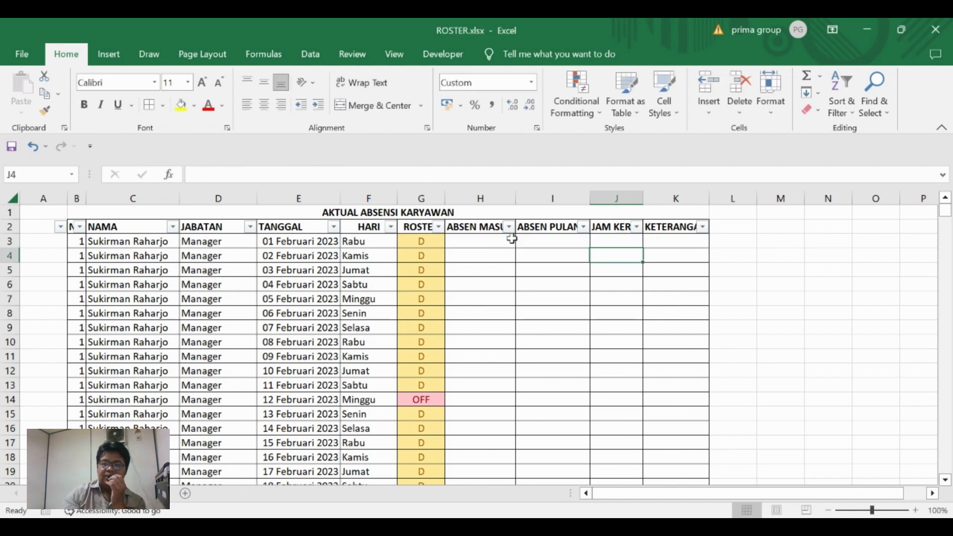
Enter 06:00 as ABSEN MASUK in H3 and 18:00 as ABSEN PULANG in I3 for 01 Februari
click(478, 243)
text(1)
key(BackSpace)
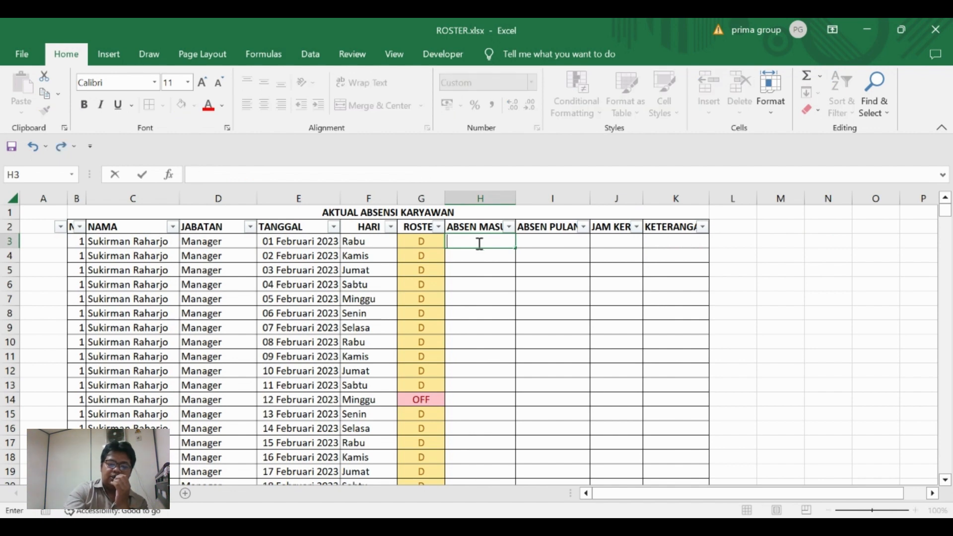
text(06)
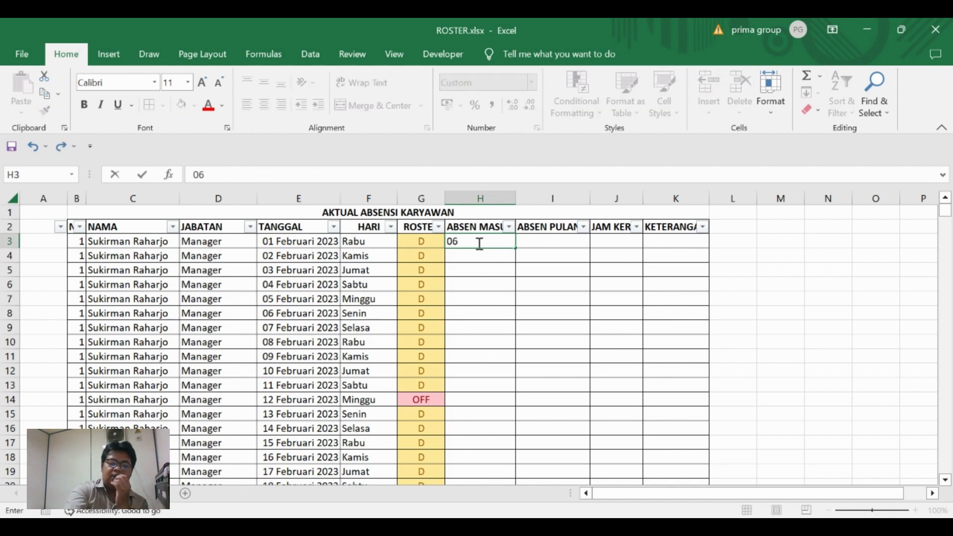
text(:1)
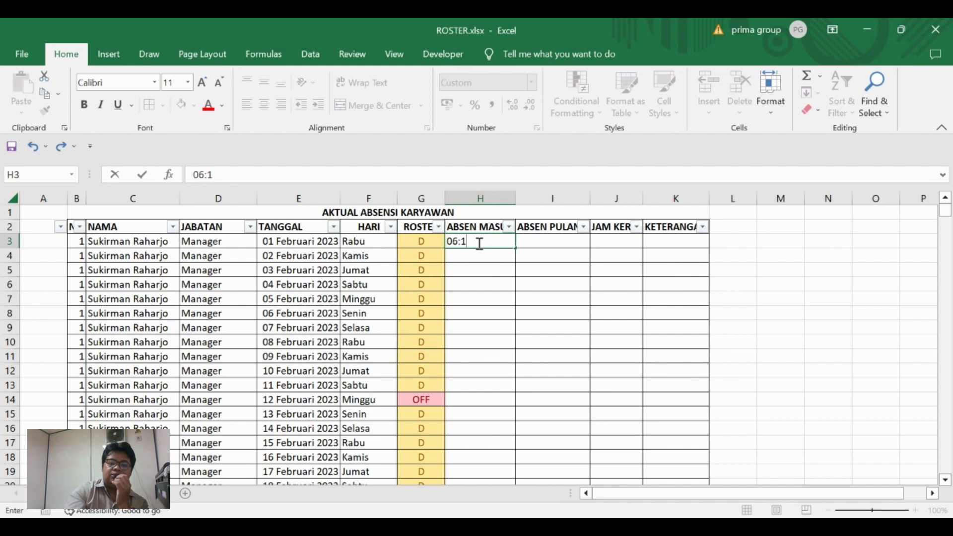
key(BackSpace)
text(00)
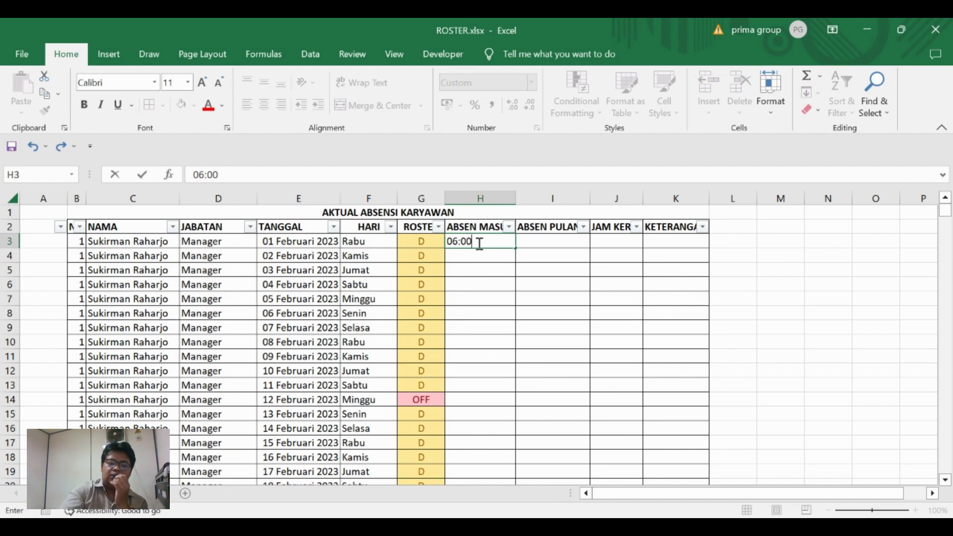
key(Tab)
text(1)
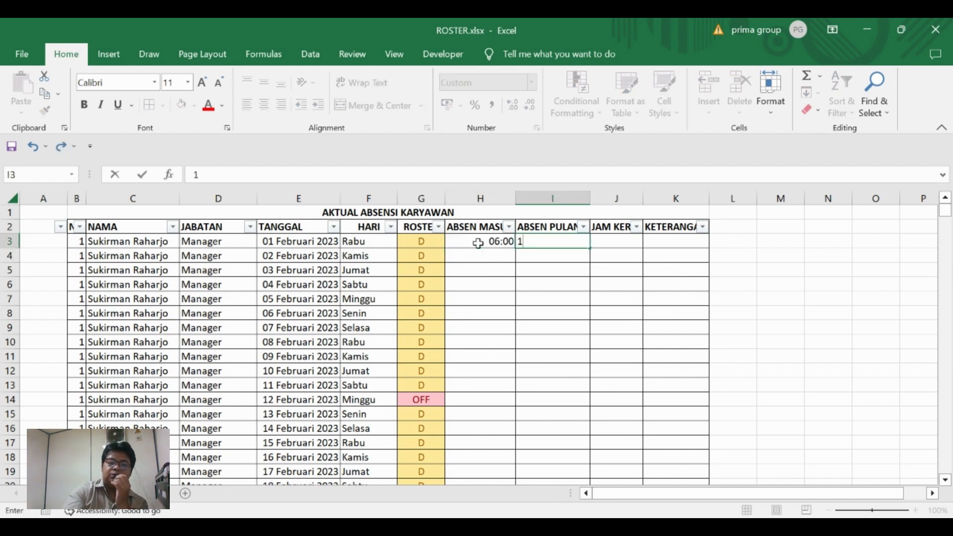
text(8:00)
key(Return)
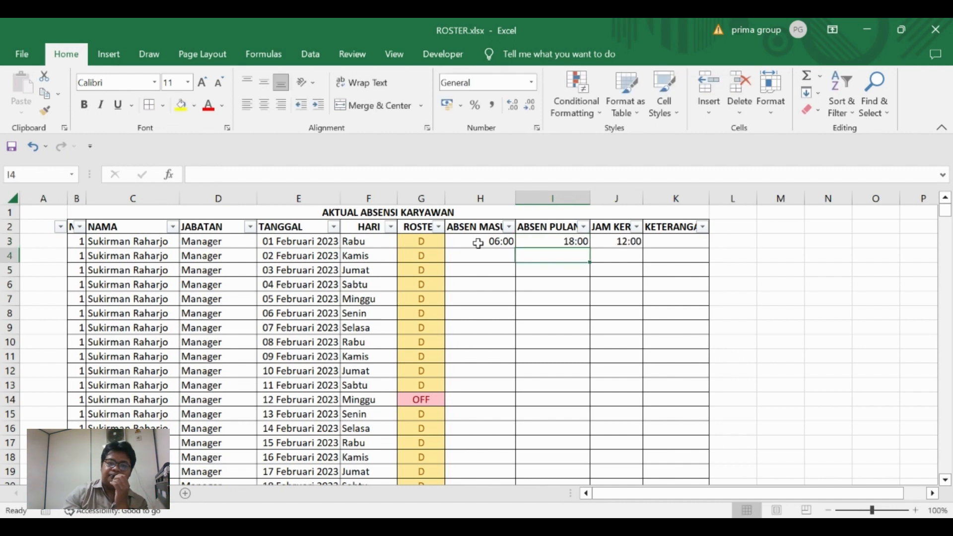
Enter 08:00 as ABSEN MASUK in H4 and 17:00 as ABSEN PULANG in I4 for 02 Februari
key(Left)
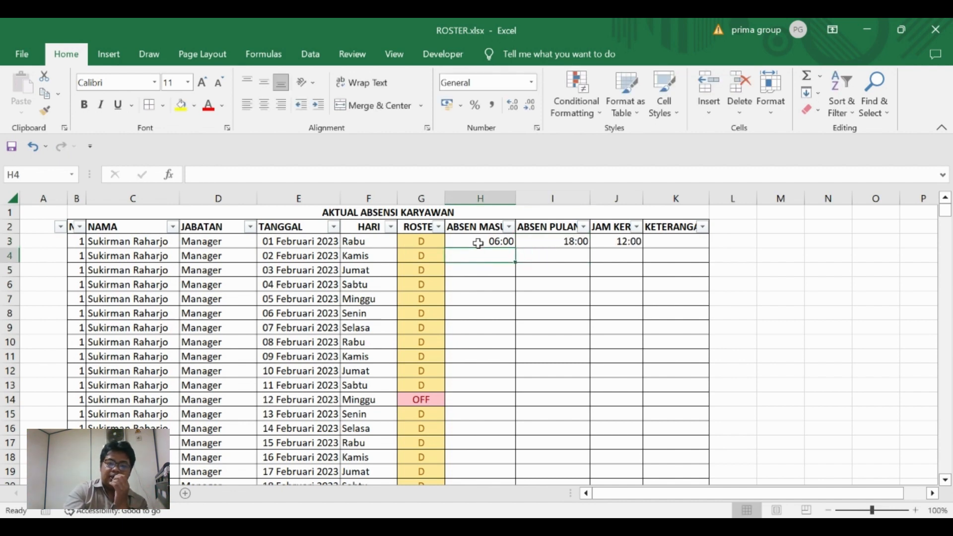
text(08)
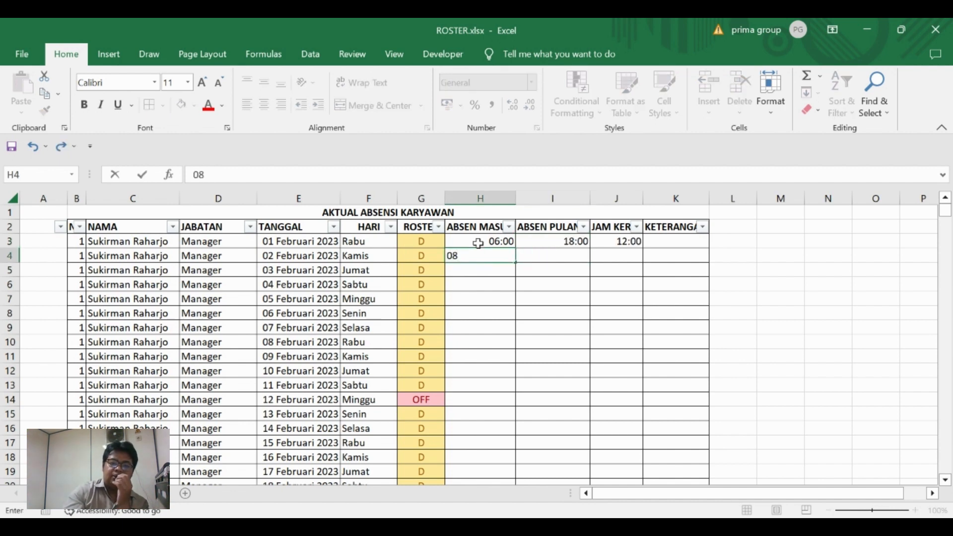
text(:00)
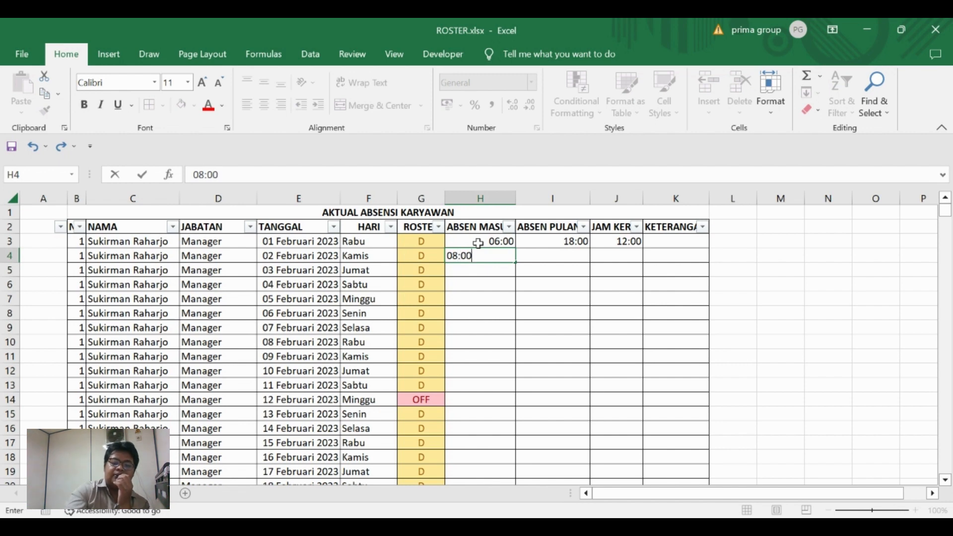
key(Right)
text(1)
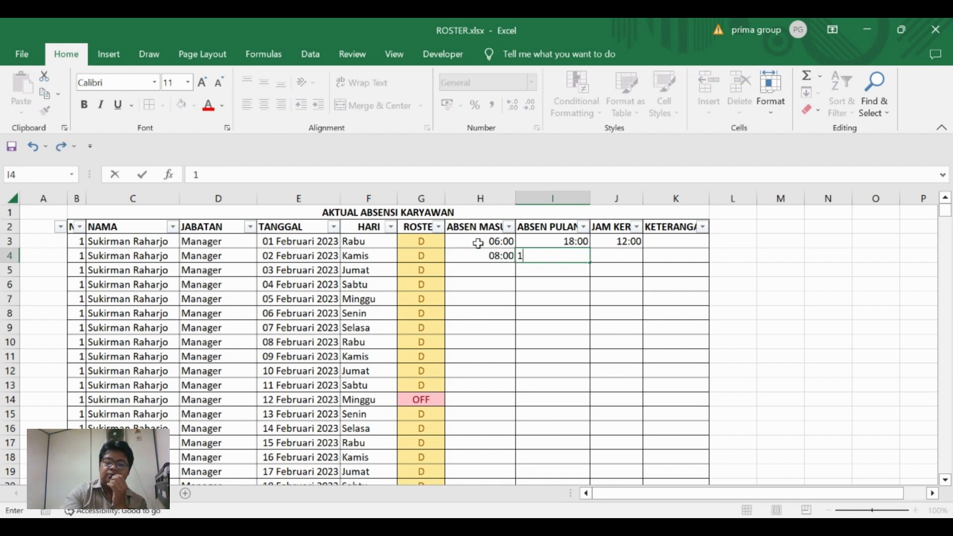
text(7:)
text(00)
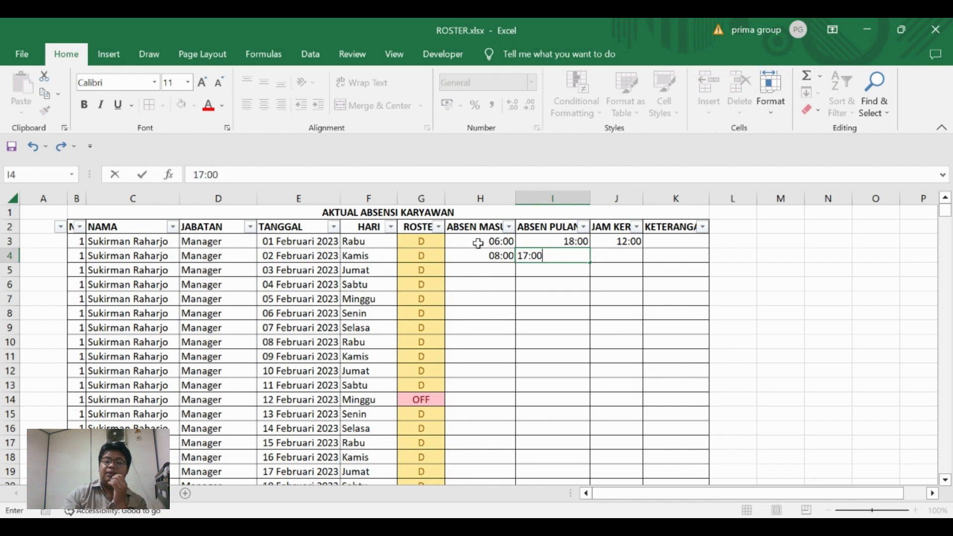
key(Return)
key(Up)
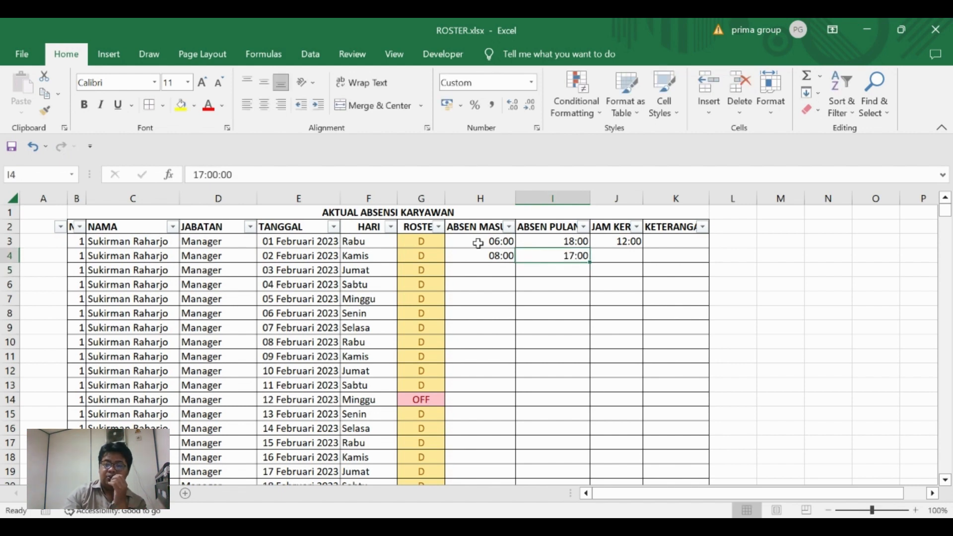
Fill the JAM KERJA formula from J3 down through the remaining attendance rows and check the copy in J4
click(618, 243)
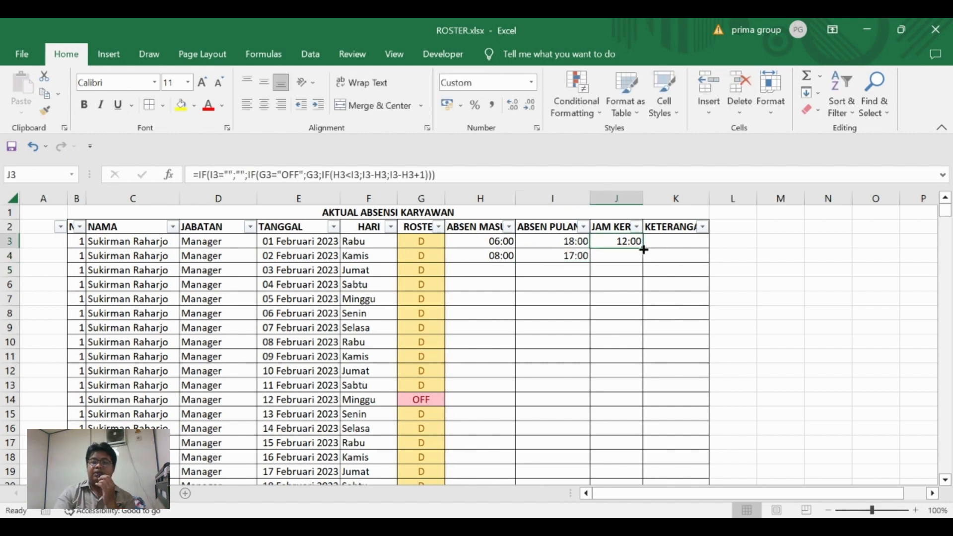
double_click(642, 250)
click(615, 257)
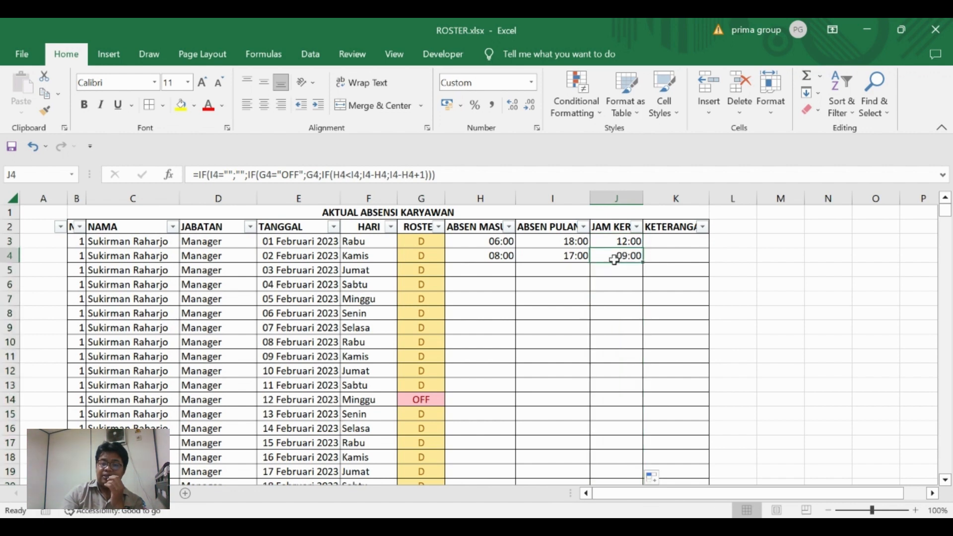
Enter 09:00 as ABSEN MASUK in H5 and 21:15 as ABSEN PULANG in I5 for 03 Februari
key(Left)
key(Down)
key(Left)
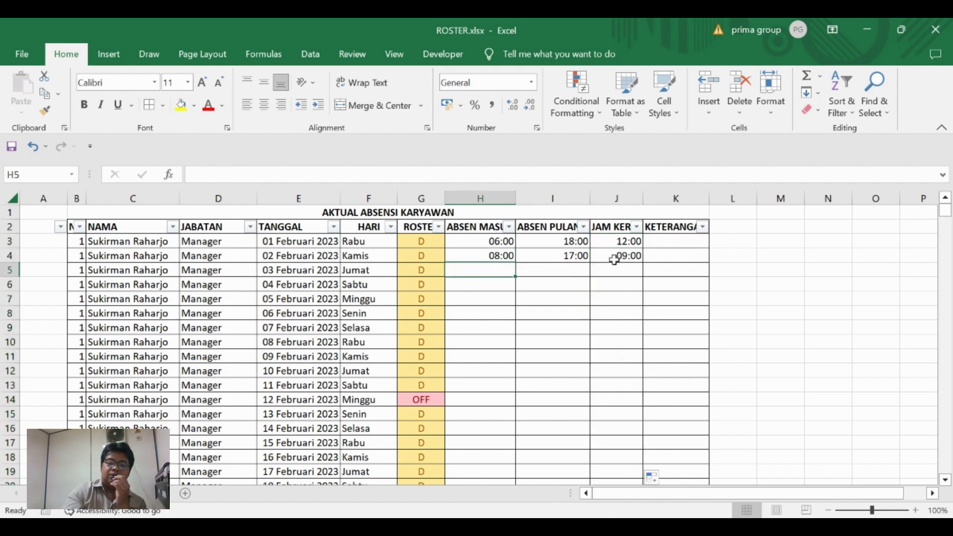
text(09)
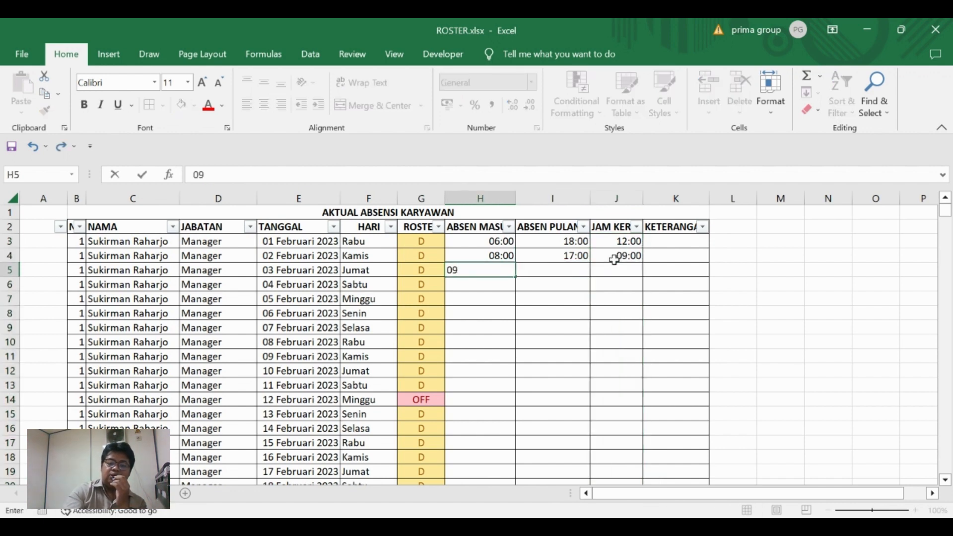
text(:00)
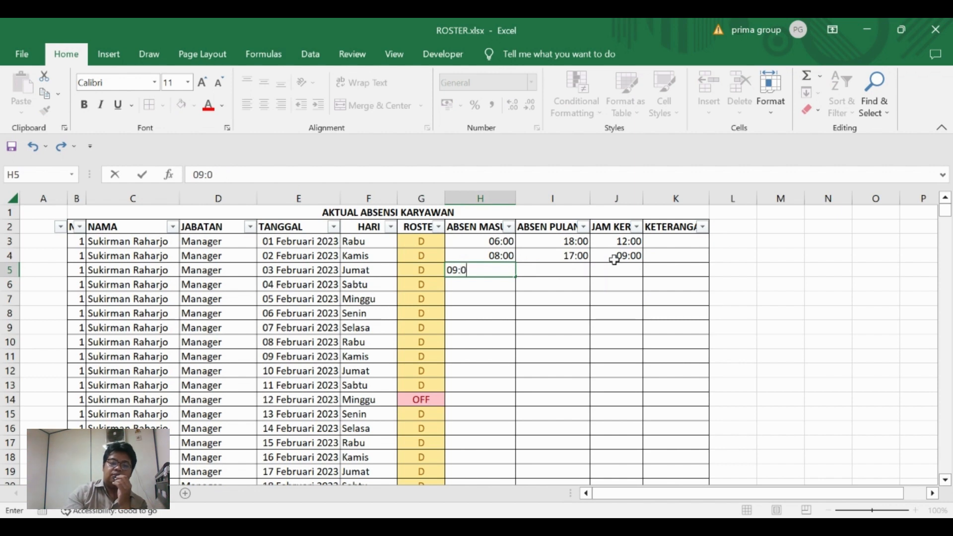
key(Return)
key(Up)
key(Right)
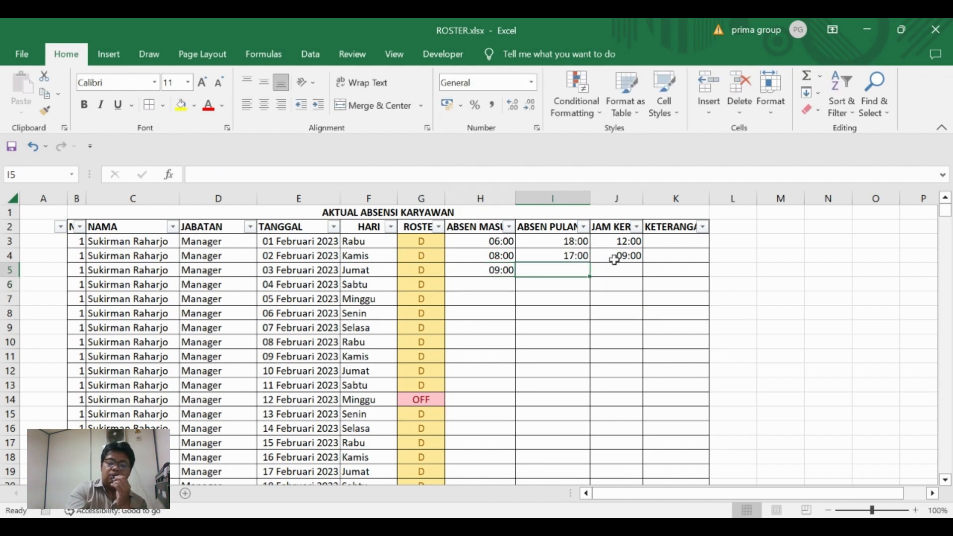
text(2)
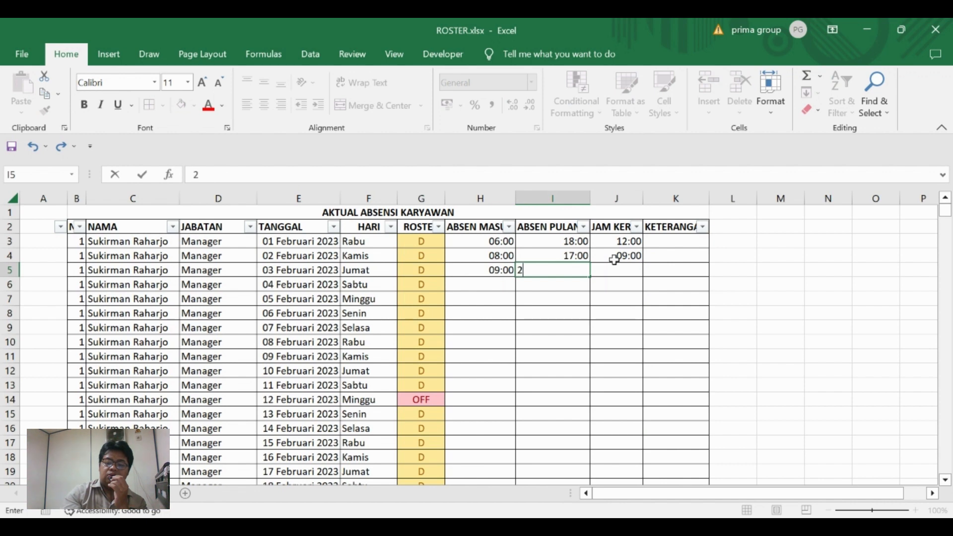
text(1:)
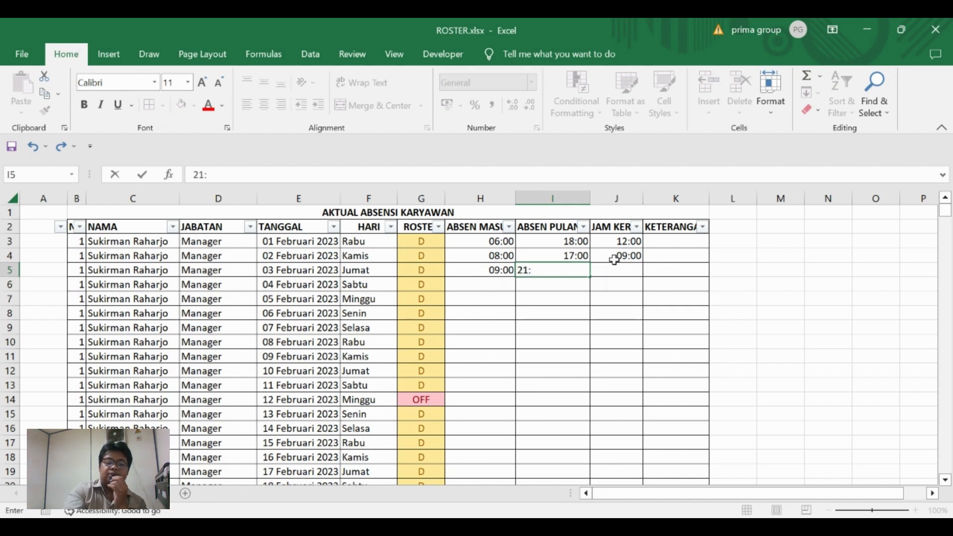
text(15)
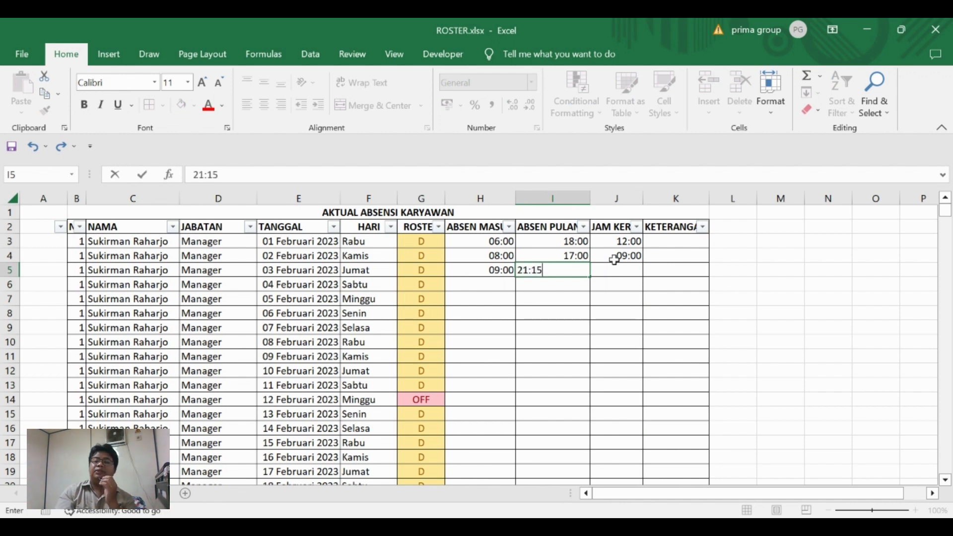
key(ctrl+Return)
key(Right)
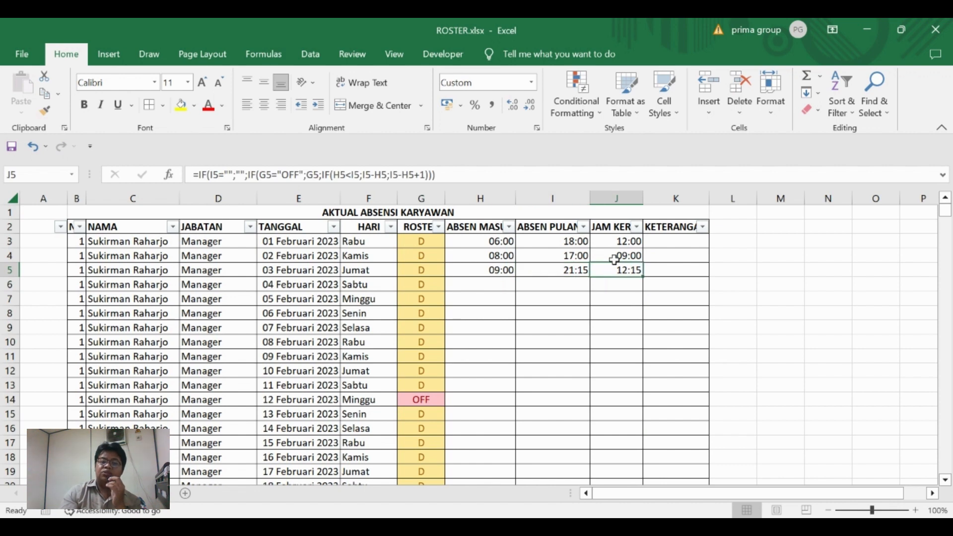
Enter 09:00 as ABSEN MASUK in H6 and 01:00 as ABSEN PULANG in I6 for 04 Februari
key(Left)
key(Down)
key(Left)
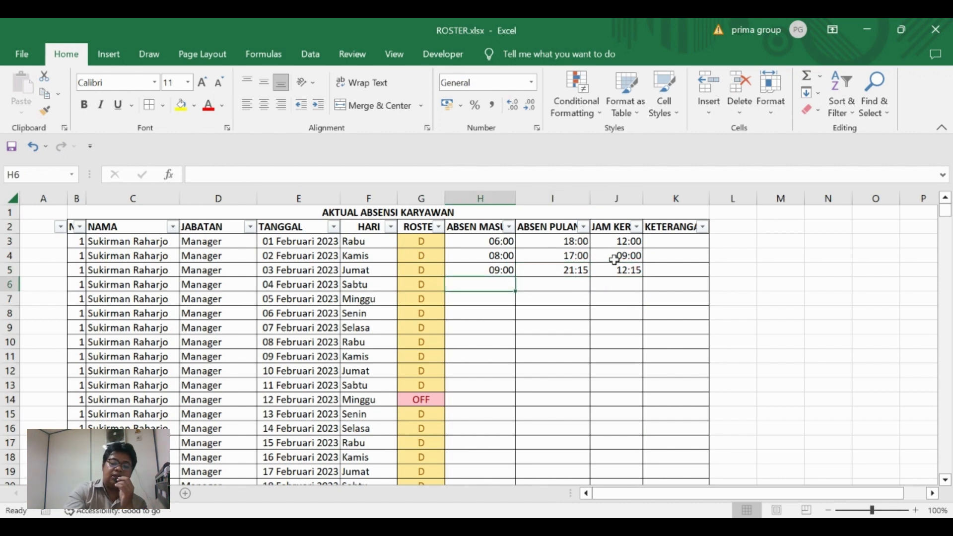
text(0)
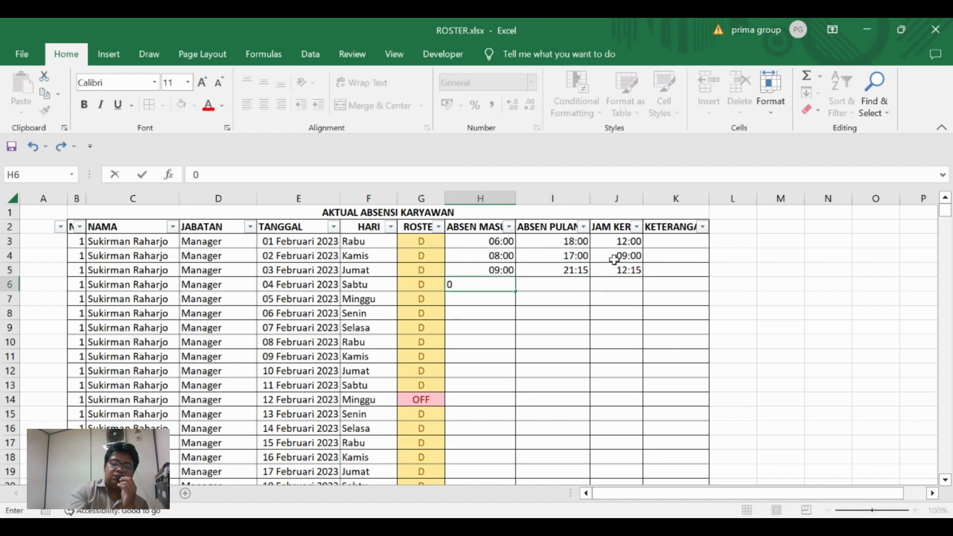
text(9)
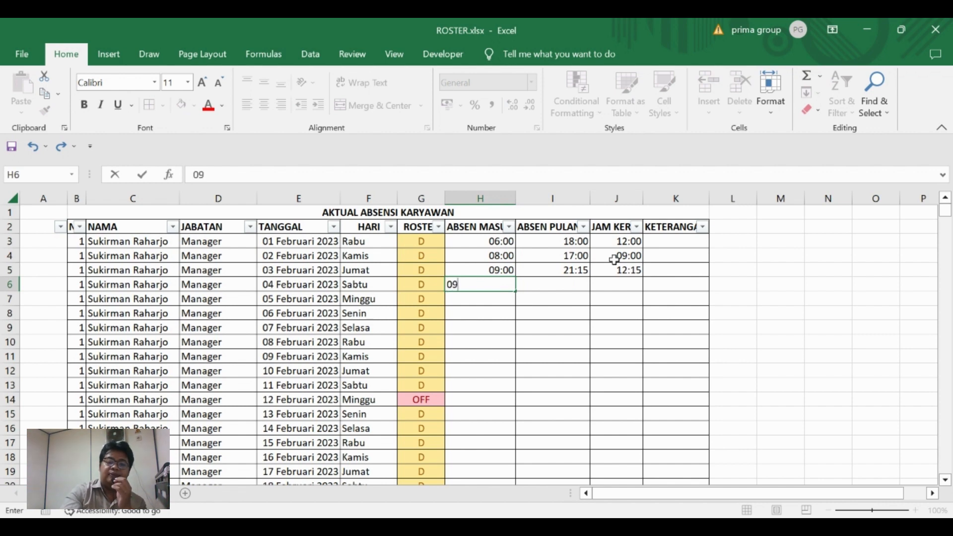
text(:00)
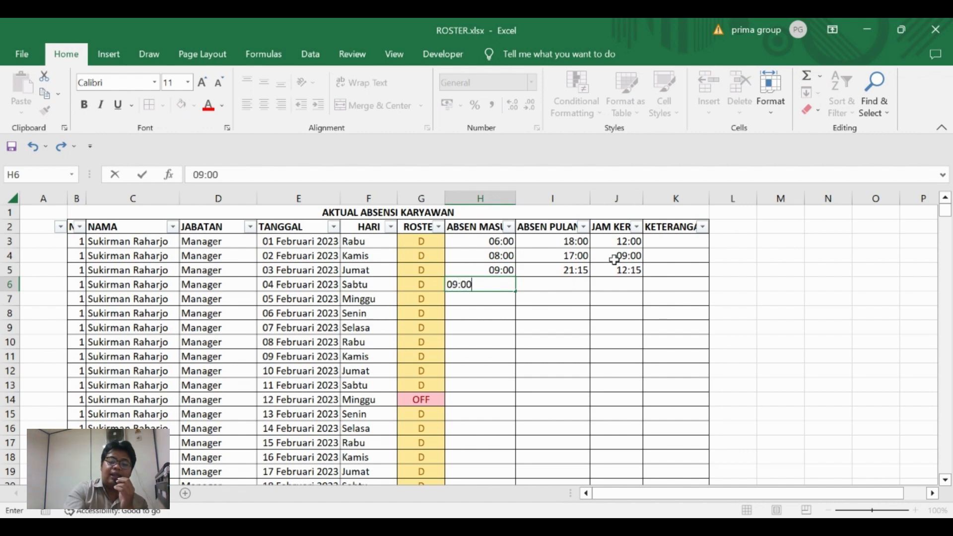
key(Tab)
text(01)
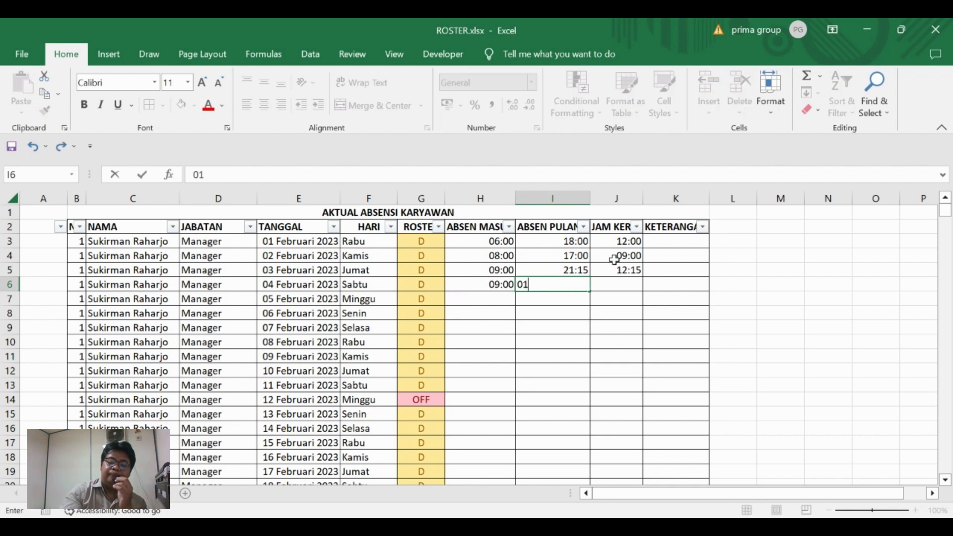
text(:00)
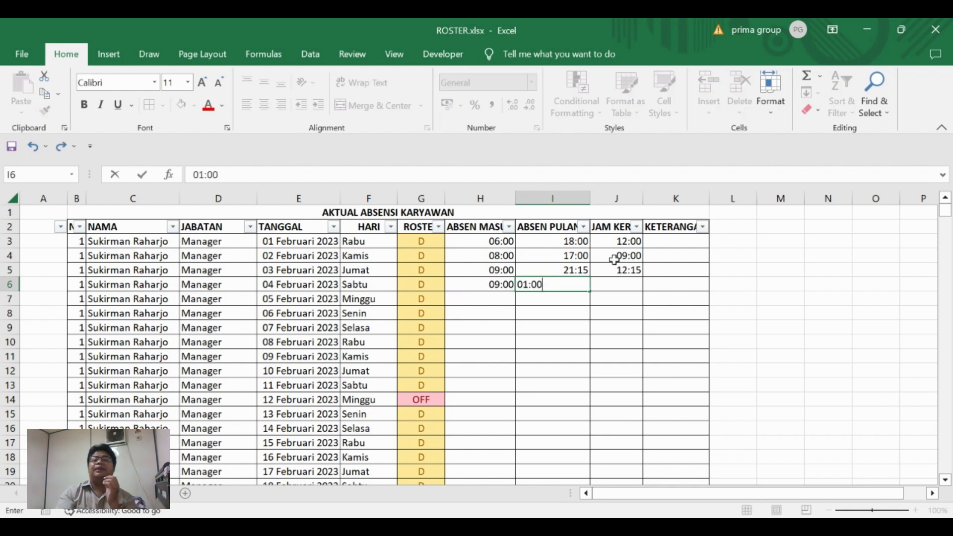
key(Tab)
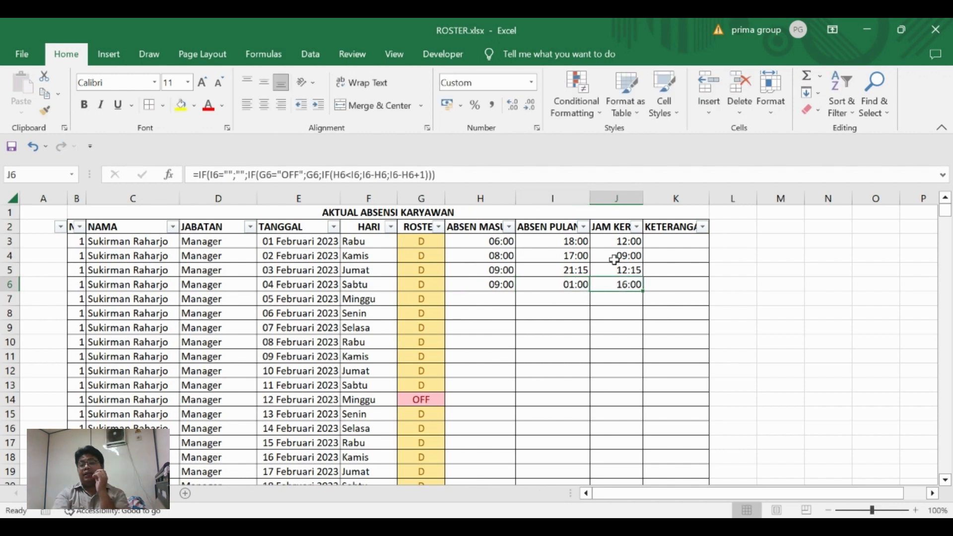
key(Left)
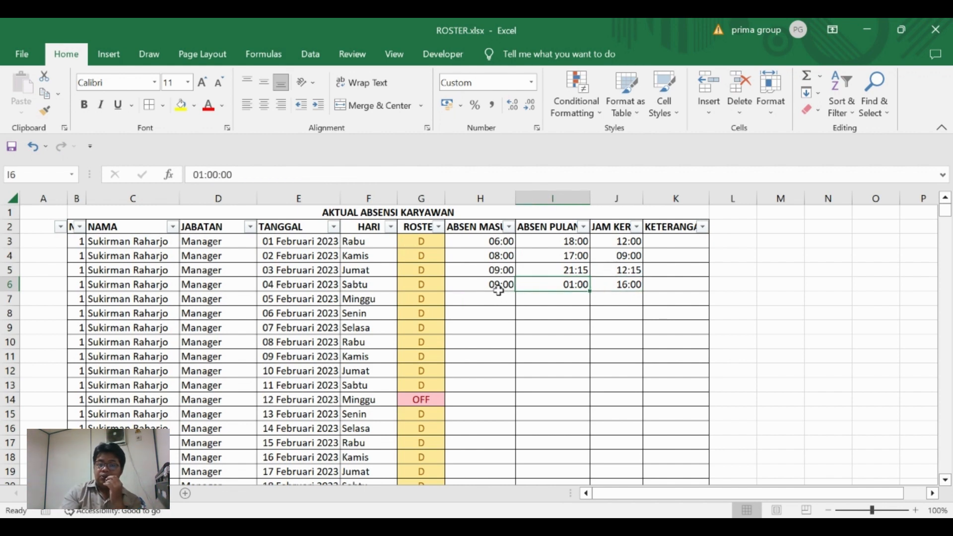
Try the plain subtraction =I6-H6 as the JAM KERJA formula in J6 and undo it
click(622, 288)
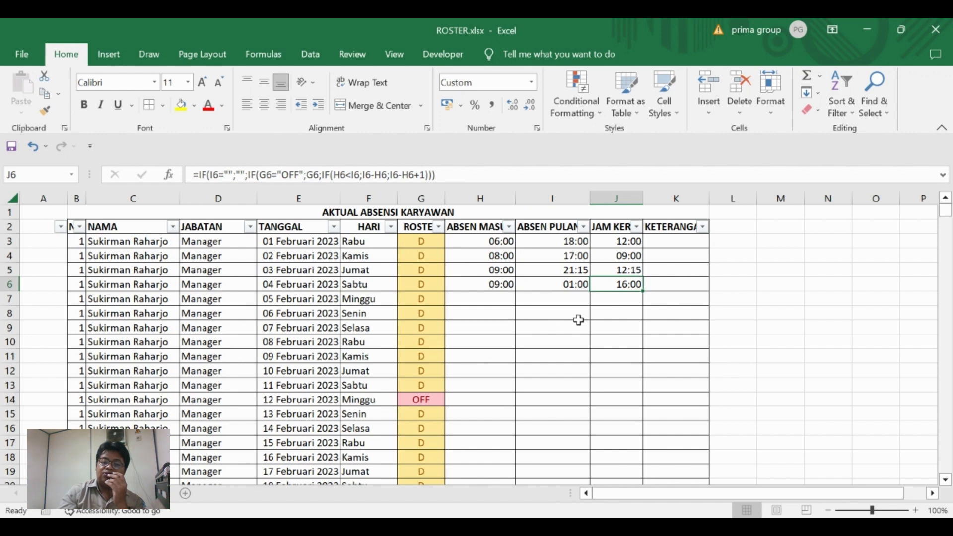
text(=)
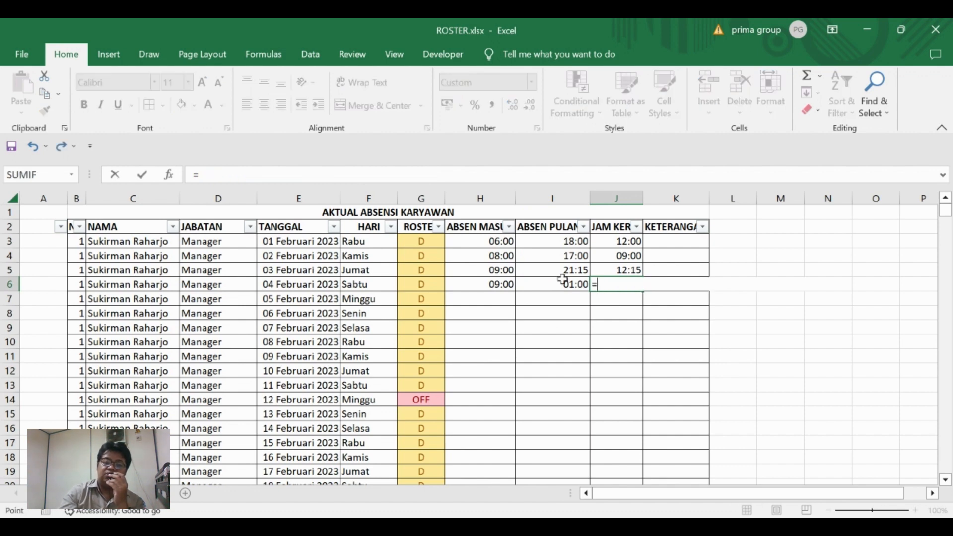
click(564, 281)
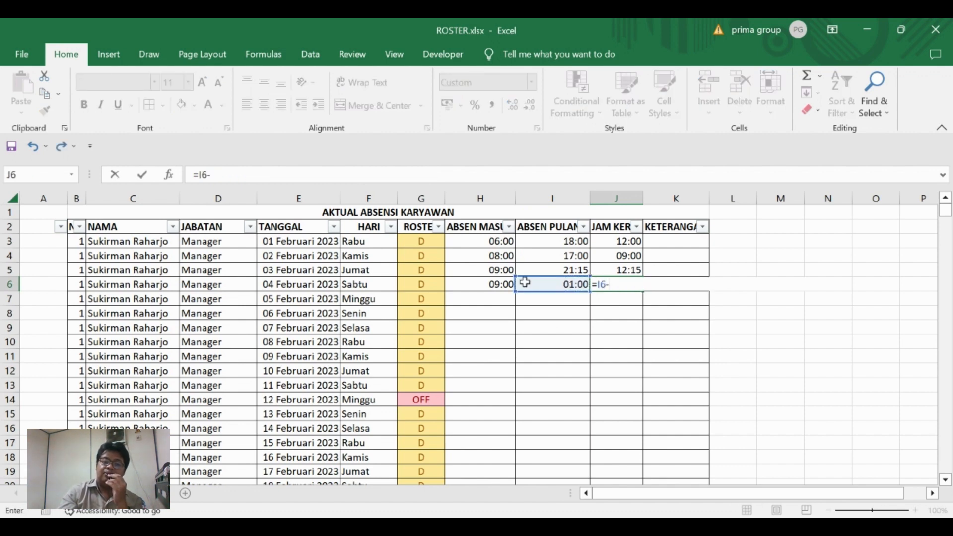
text(-)
click(494, 284)
key(Return)
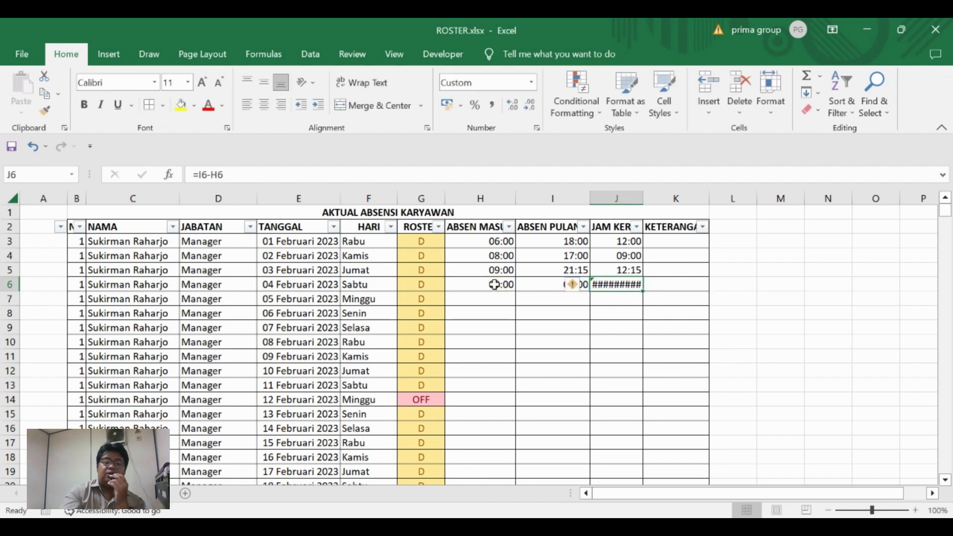
key(ctrl+z)
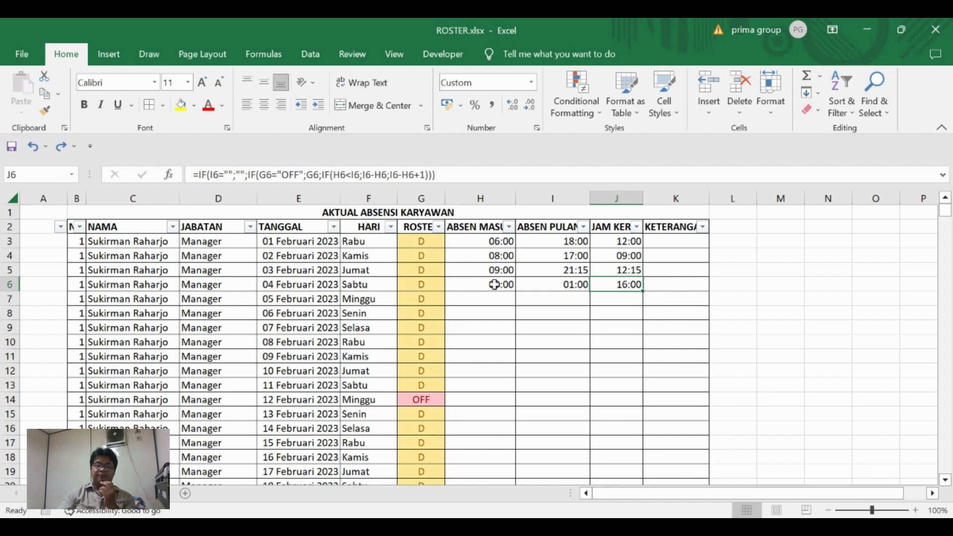
Find the filled-in night-shift entry in row 90 and examine the JAM KERJA formulas in J90 and J91
click(496, 316)
key(Down)
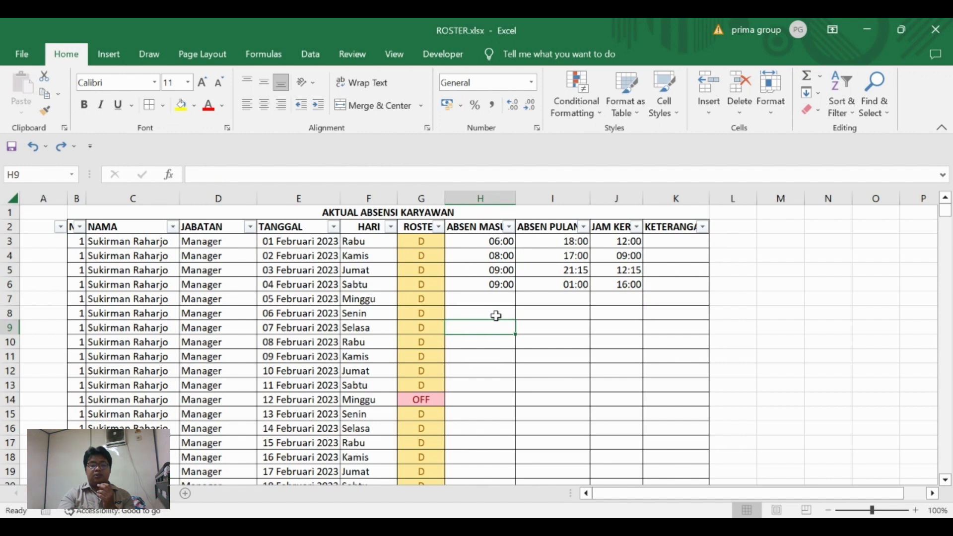
key(ctrl+Down)
key(Down)
key(Down)
key(Down)
key(Down)
key(Down)
key(Down)
key(Down)
key(Down)
key(Down)
key(Down)
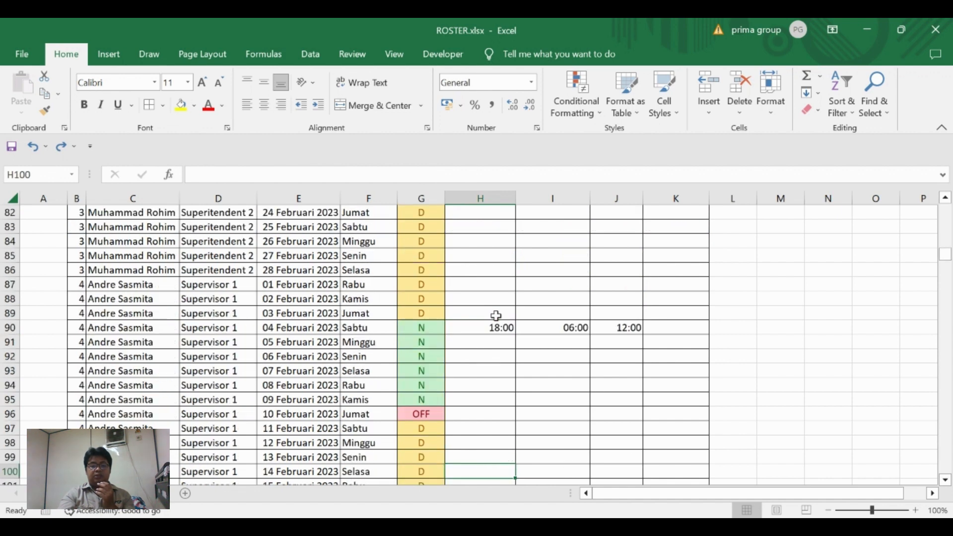
key(Up)
key(Up)
key(Up)
key(Up)
key(Up)
key(Up)
key(Up)
key(Up)
key(Right)
key(Right)
key(Up)
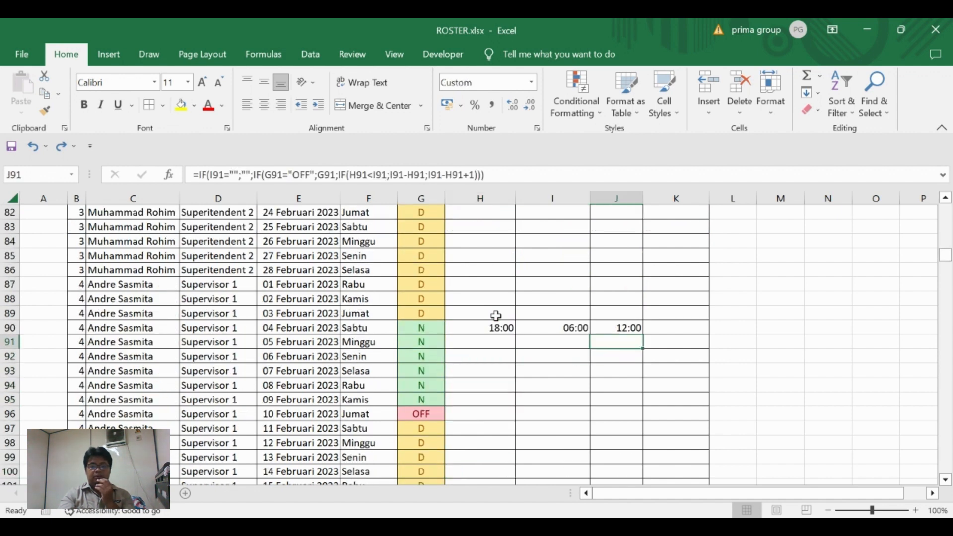
key(Up)
key(Up)
key(Down)
key(Down)
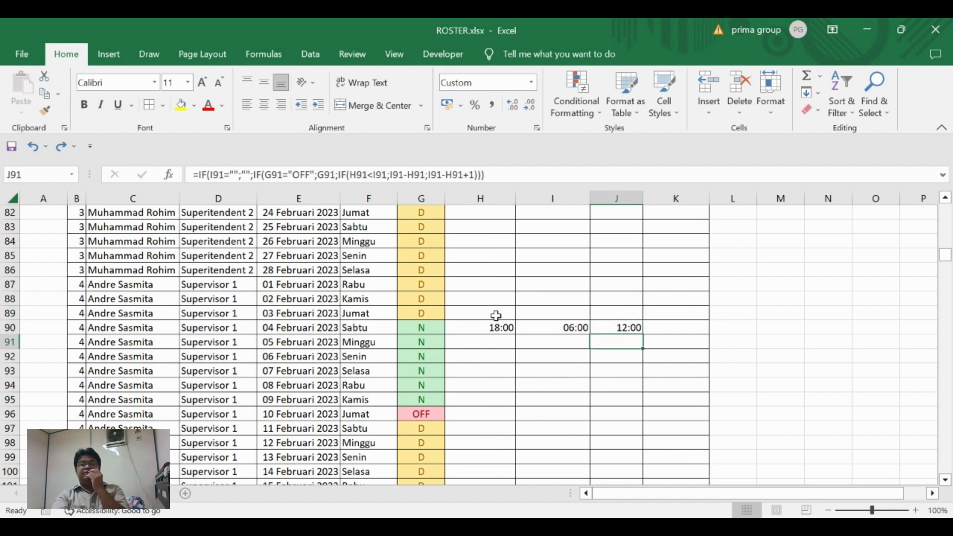
key(Down)
key(Up)
key(Up)
Enter 18:00 as ABSEN MASUK in H91 and 23:59 as ABSEN PULANG in I91, and check JAM KERJA in J91
key(Left)
key(Left)
key(Down)
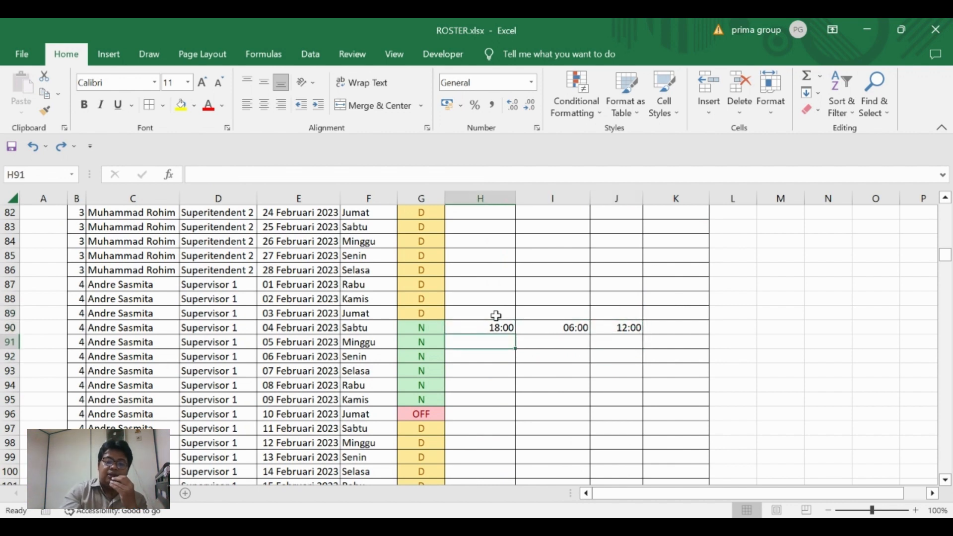
text(18)
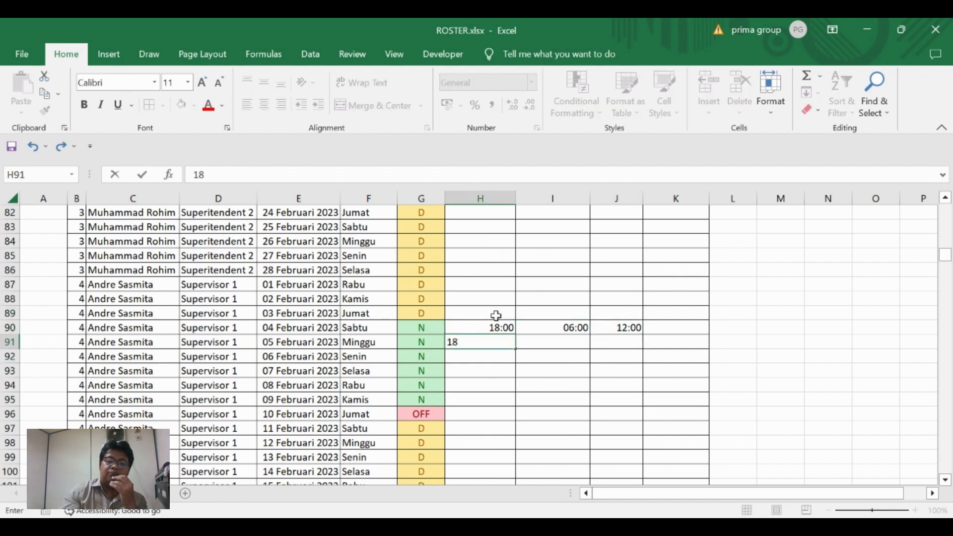
text(:00)
key(Tab)
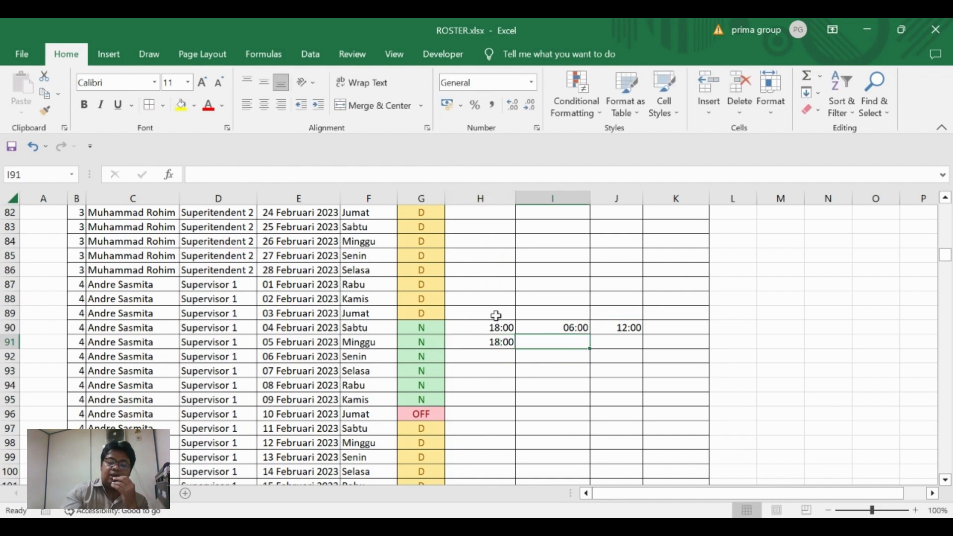
text(23:)
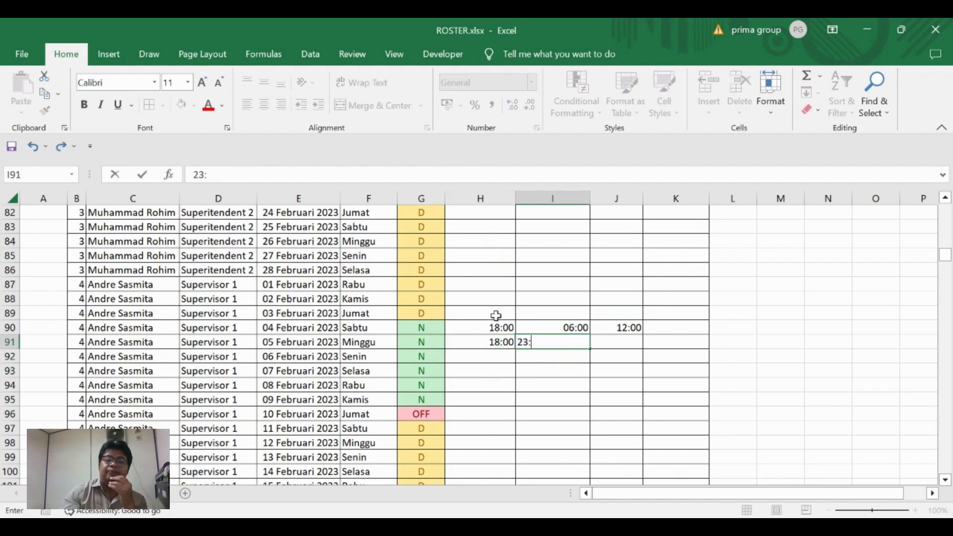
text(59)
key(Down)
key(Down)
key(Up)
key(Up)
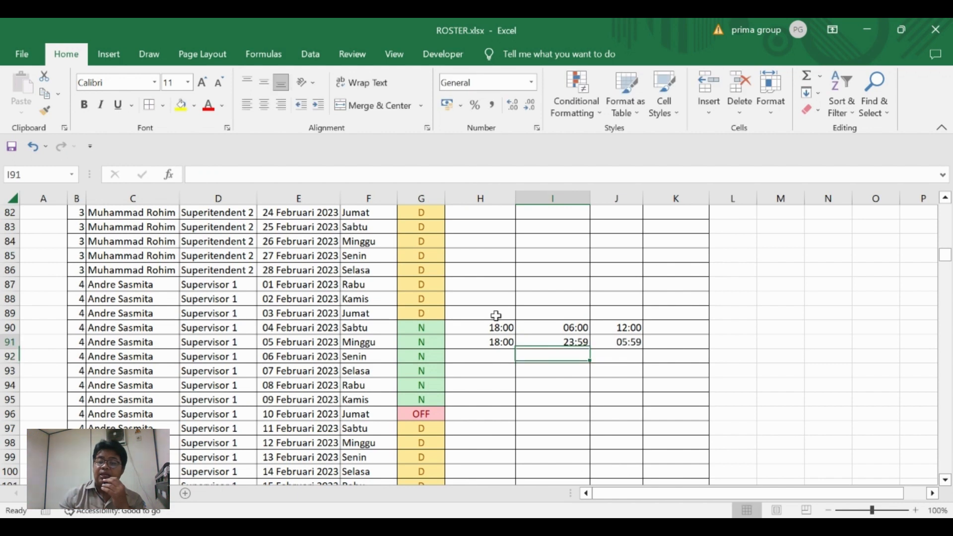
key(Right)
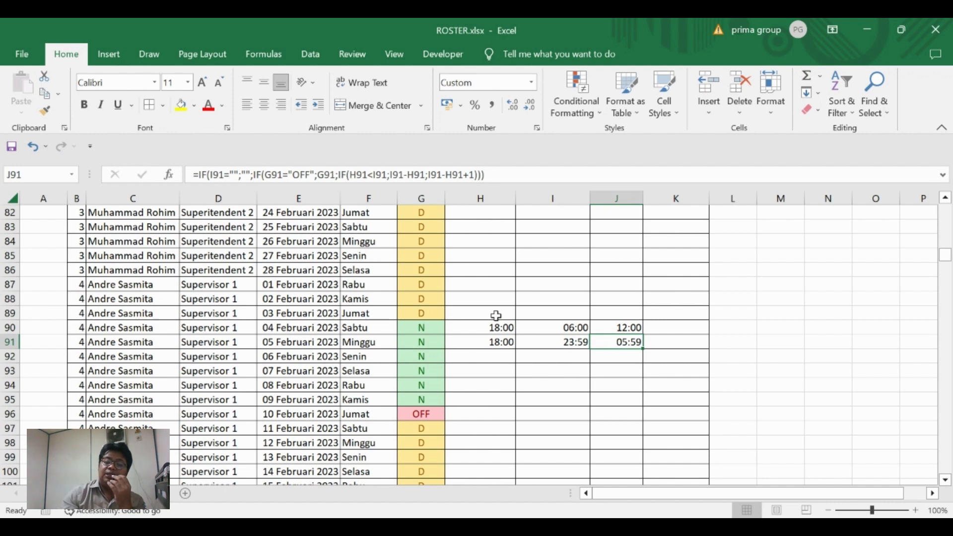
Enter 18:00 as ABSEN MASUK in H92 and 5:00 as ABSEN PULANG in I92 for the 06 Februari night shift
click(499, 355)
text(18:00)
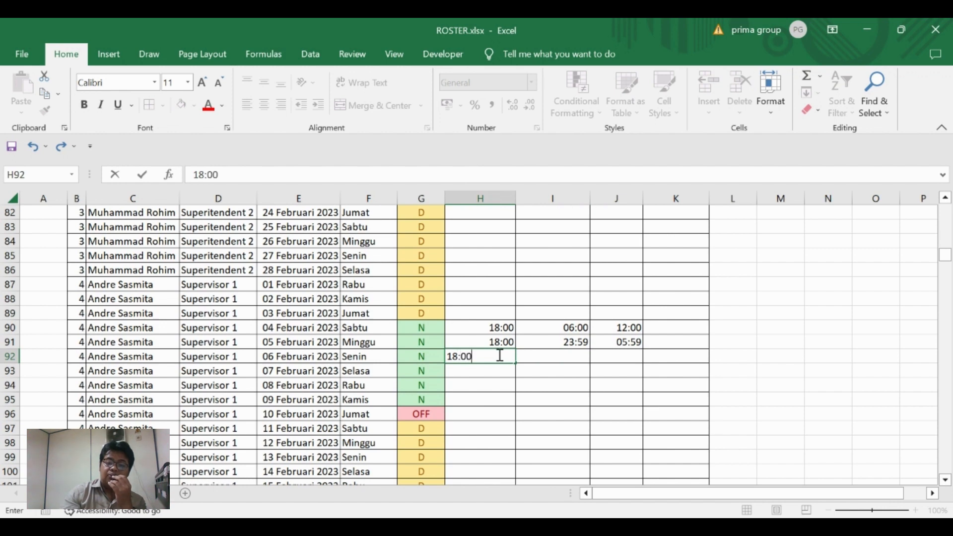
key(Tab)
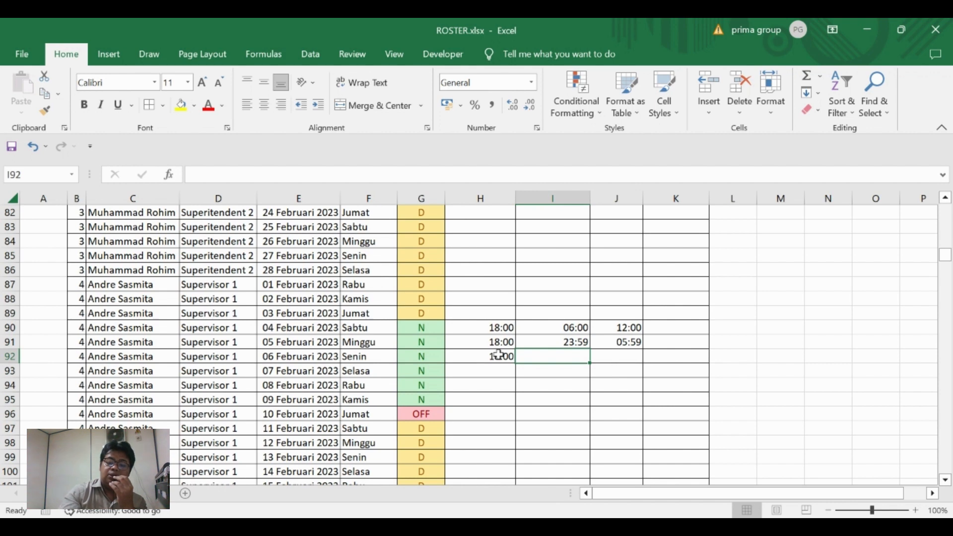
text(5:0)
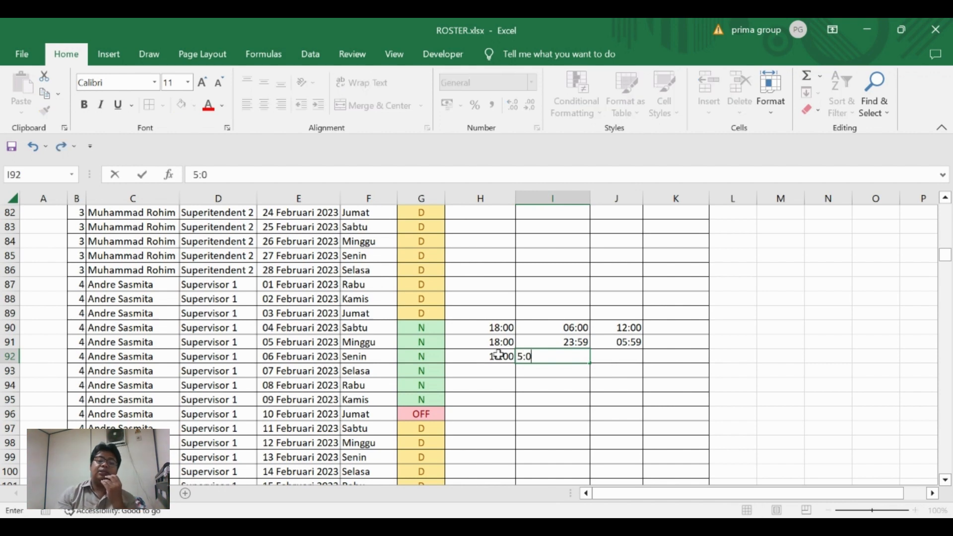
text(0)
key(Return)
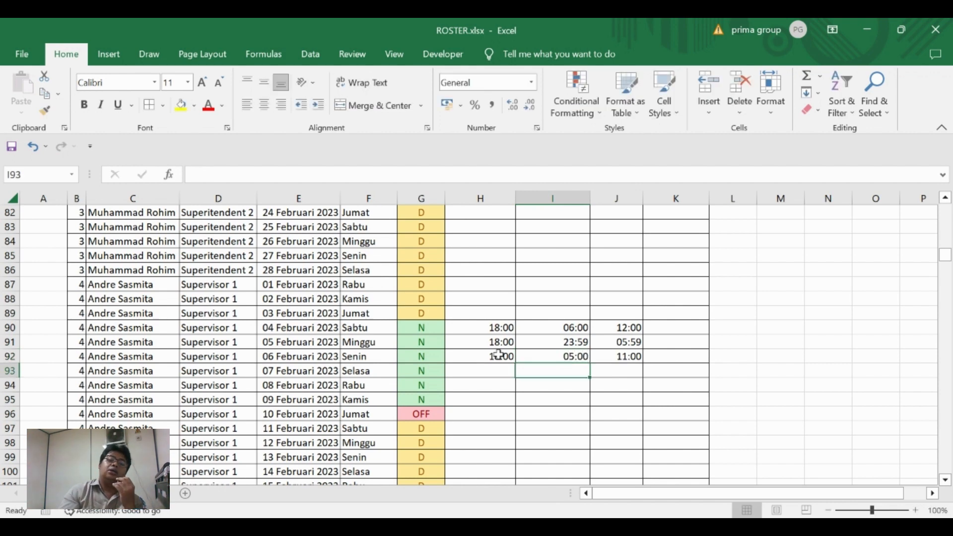
Examine the JAM KERJA formulas for night-shift rows 90 and 91 and for day-shift row 4
key(Left)
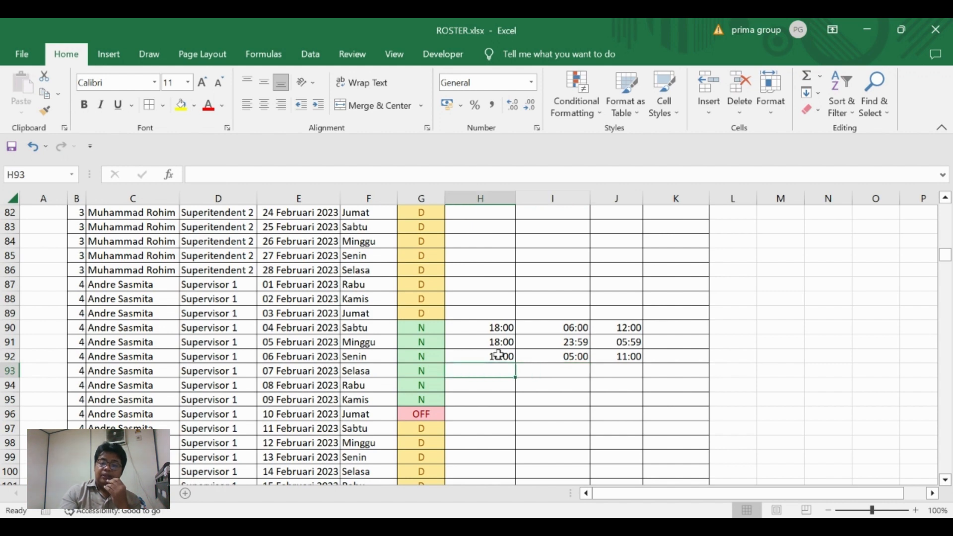
key(Up)
key(Right)
key(Right)
key(Right)
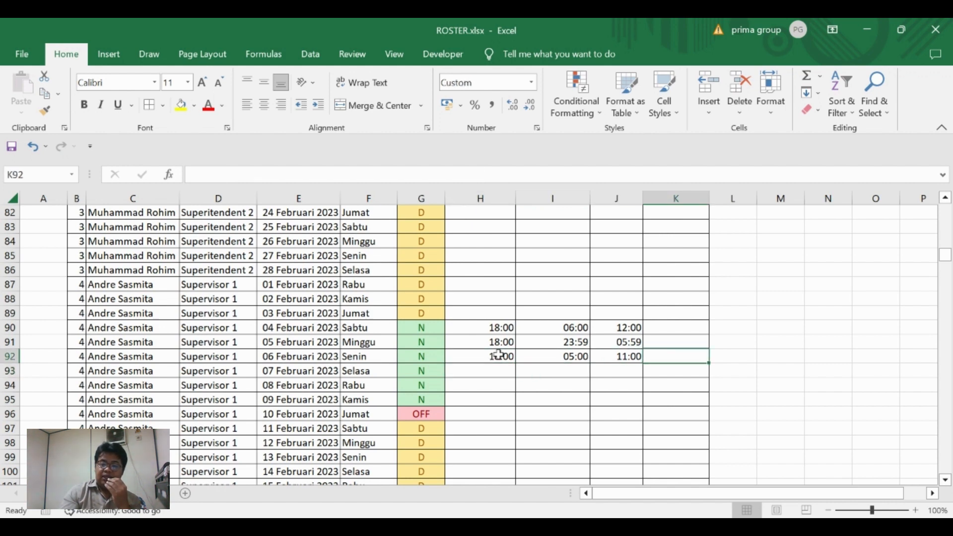
key(Left)
key(Up)
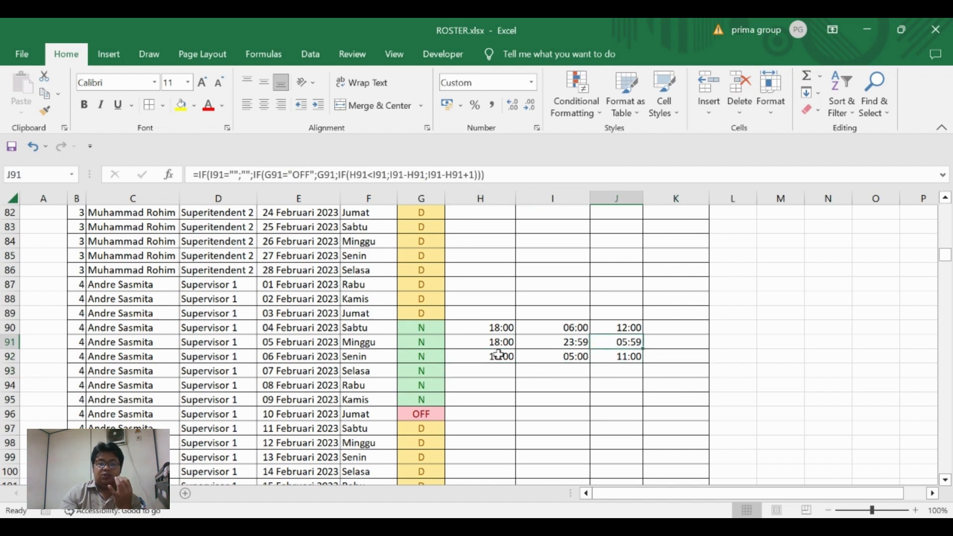
key(Up)
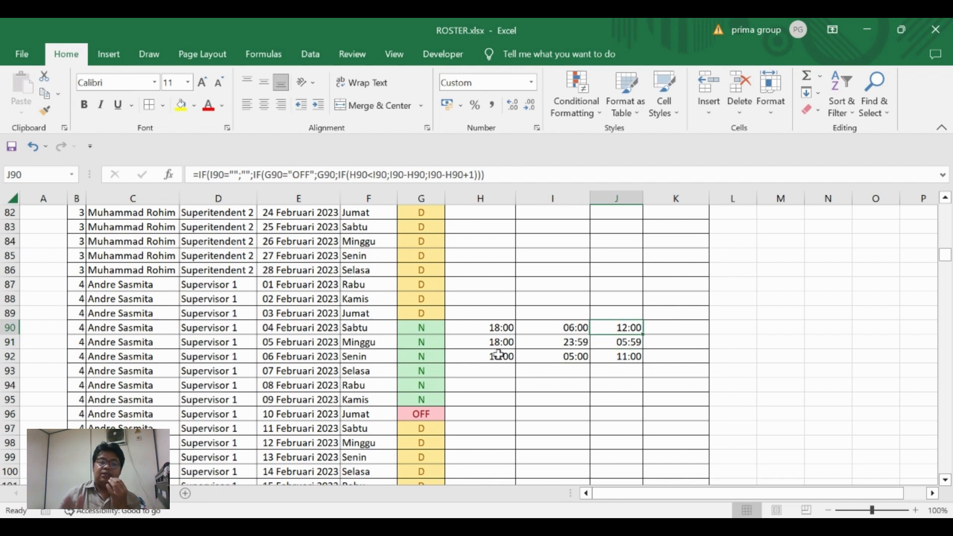
key(ctrl+Up)
key(ctrl+Up)
key(Down)
key(Down)
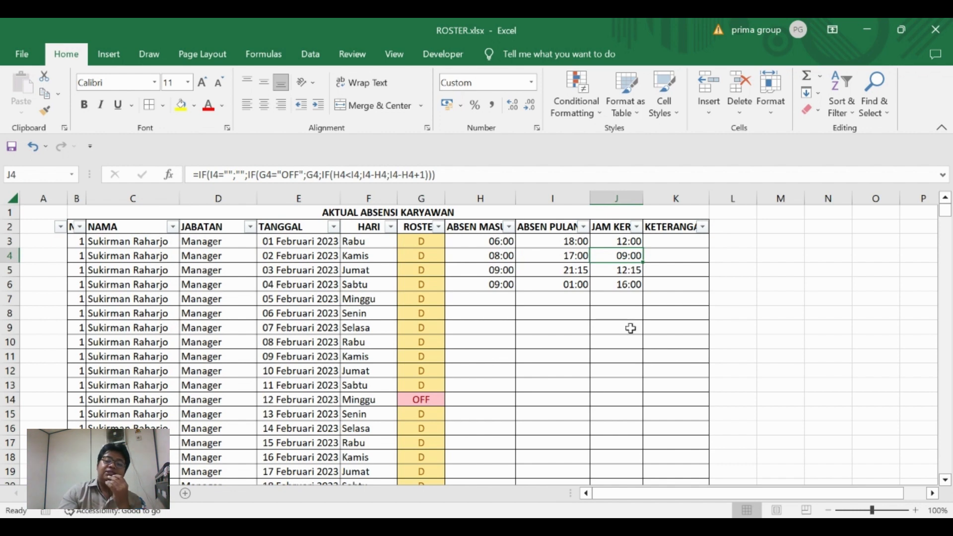
Enter =IF(J3<$L$1;"INPUT NOTE";"") as the KETERANGAN formula in K3
click(678, 252)
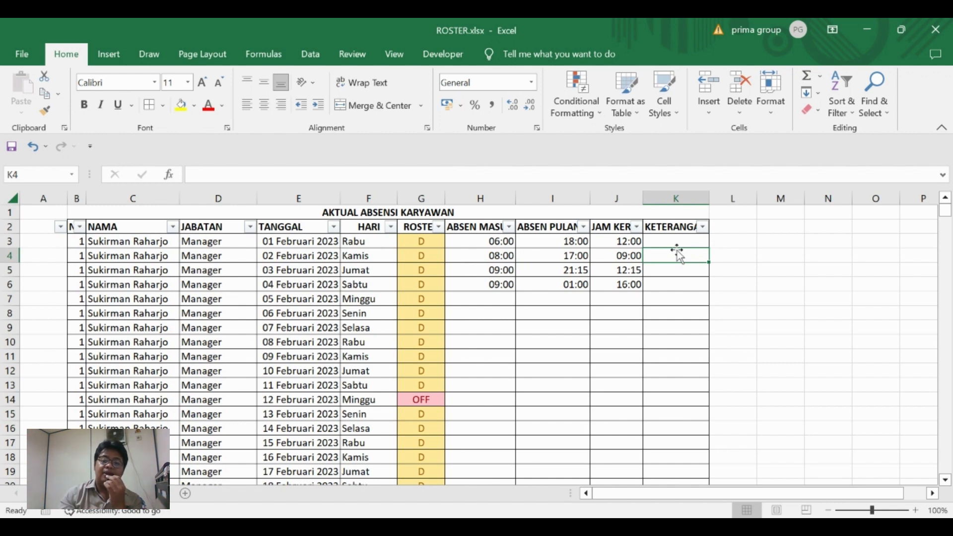
key(Up)
key(Down)
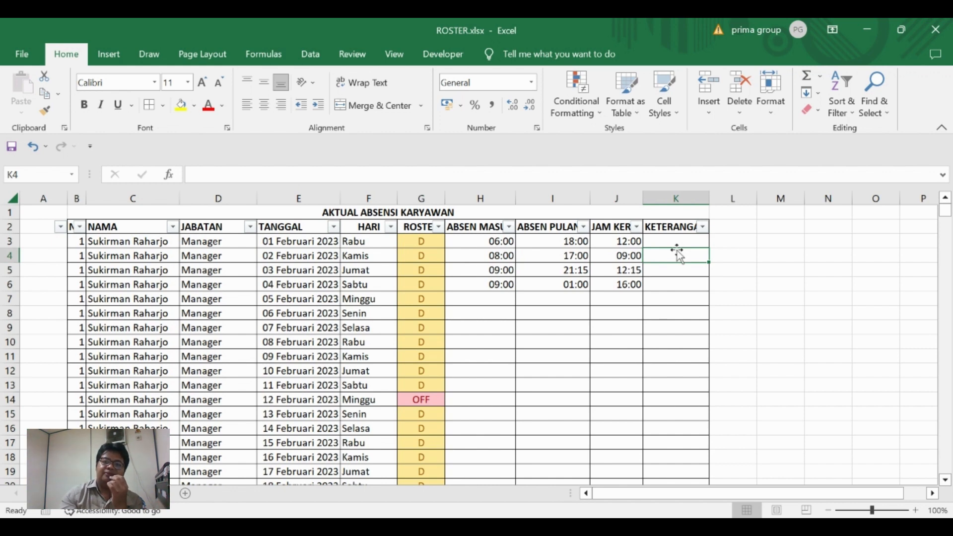
key(Up)
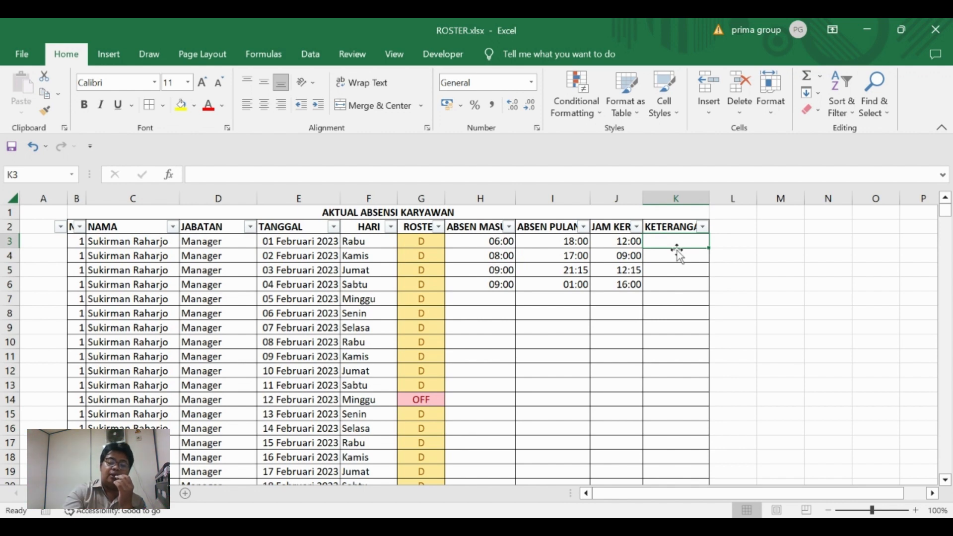
text(=IF()
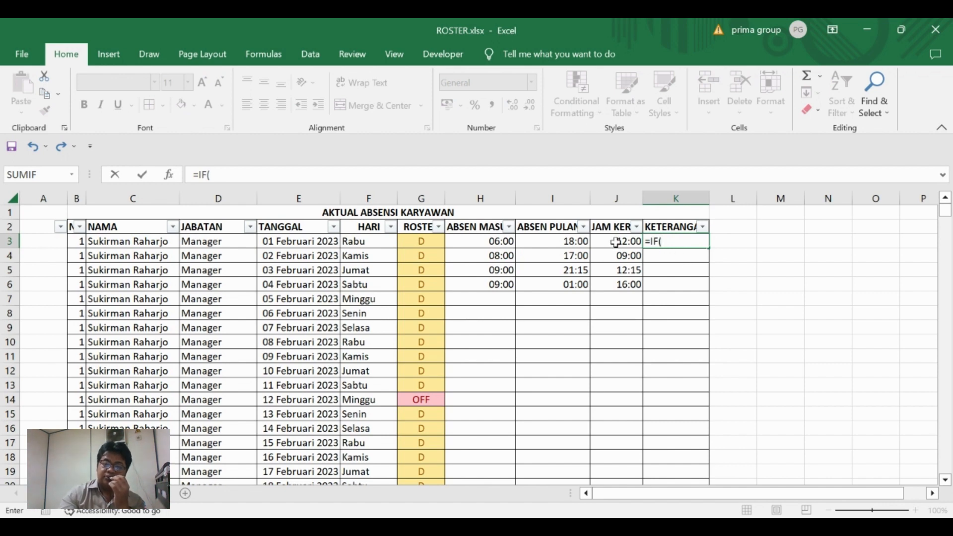
click(615, 242)
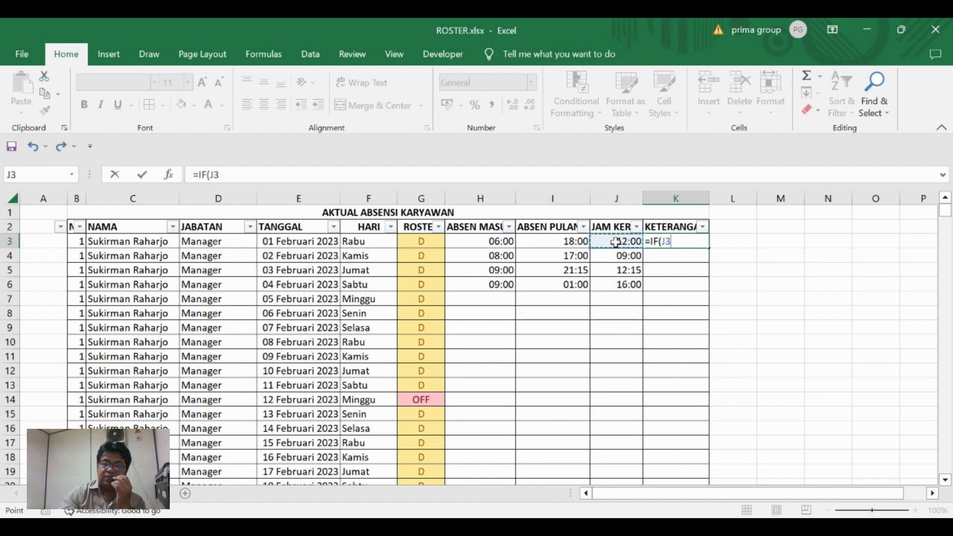
text(<)
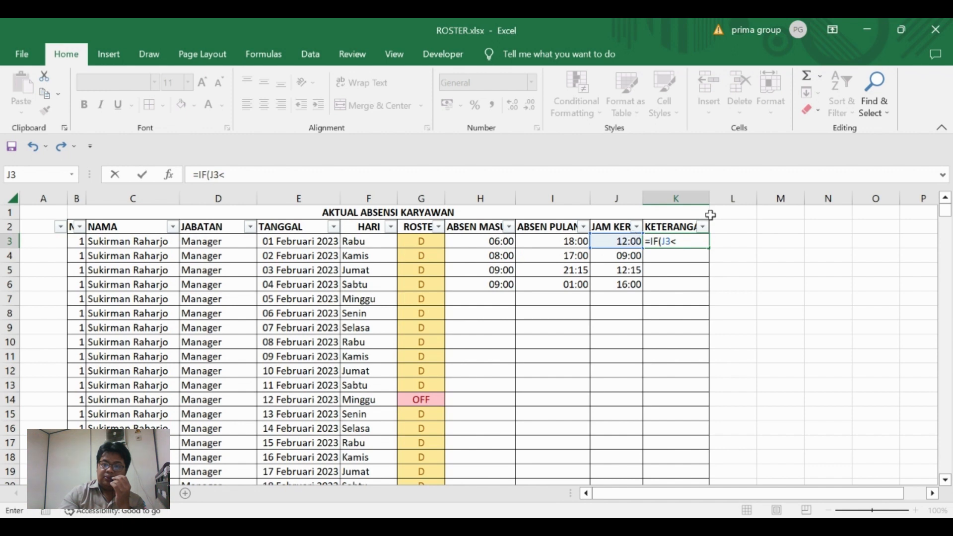
click(734, 212)
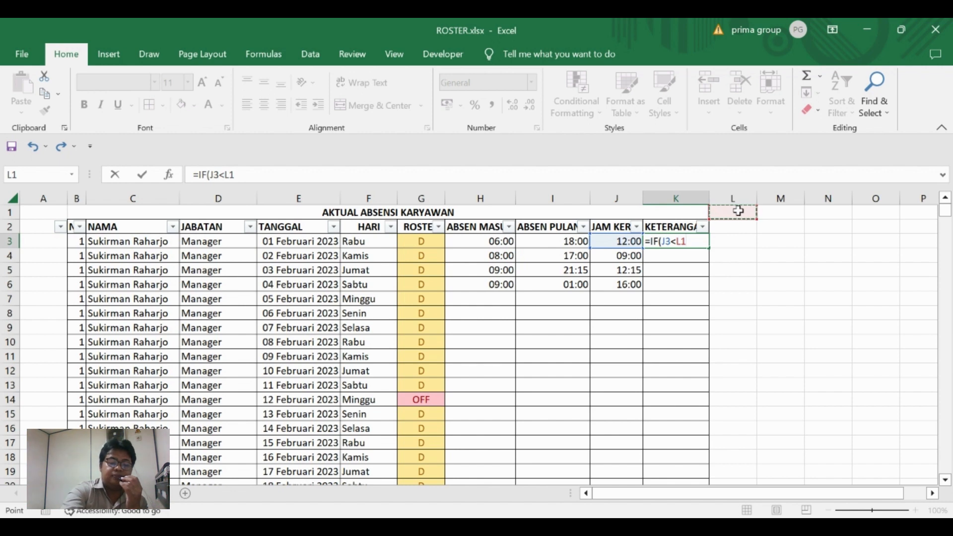
key(F4)
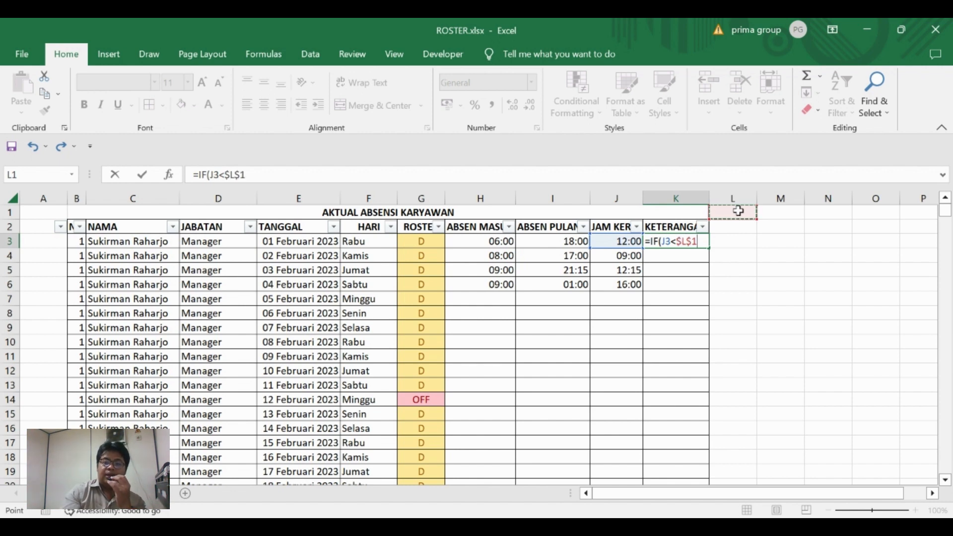
text(;)
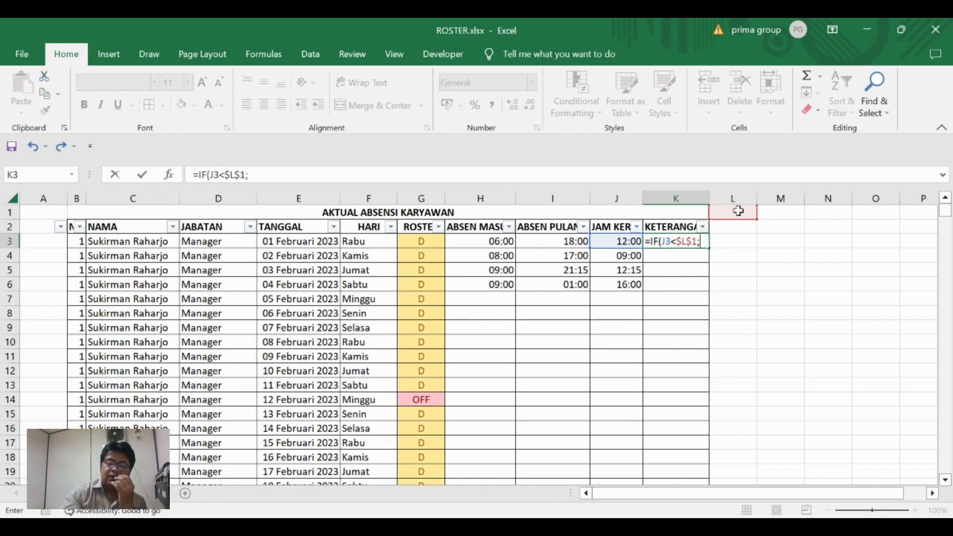
text("INP)
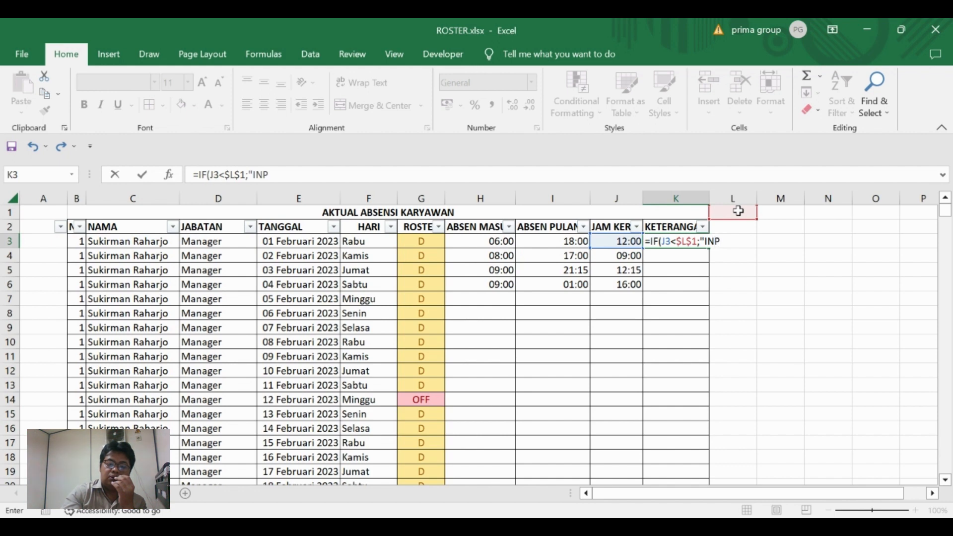
key(BackSpace)
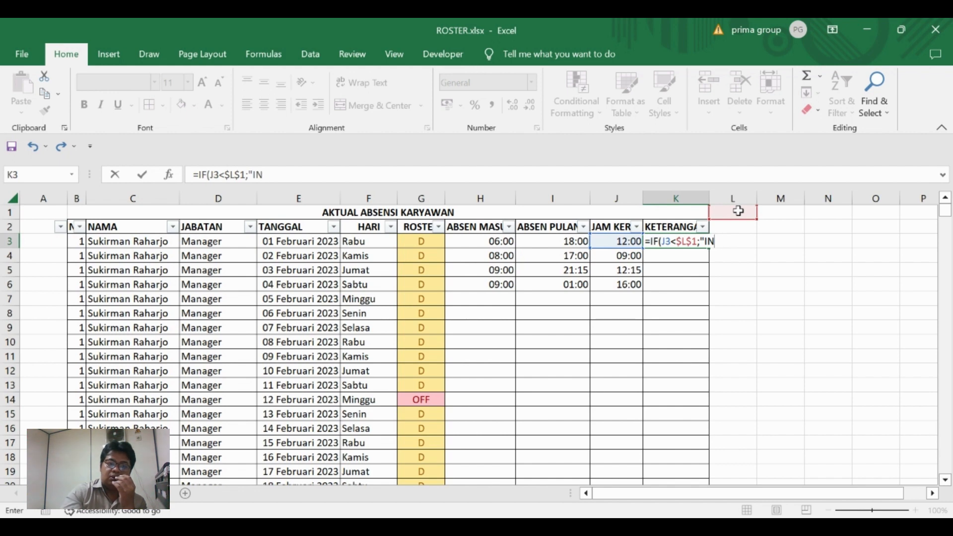
text(PUT NO)
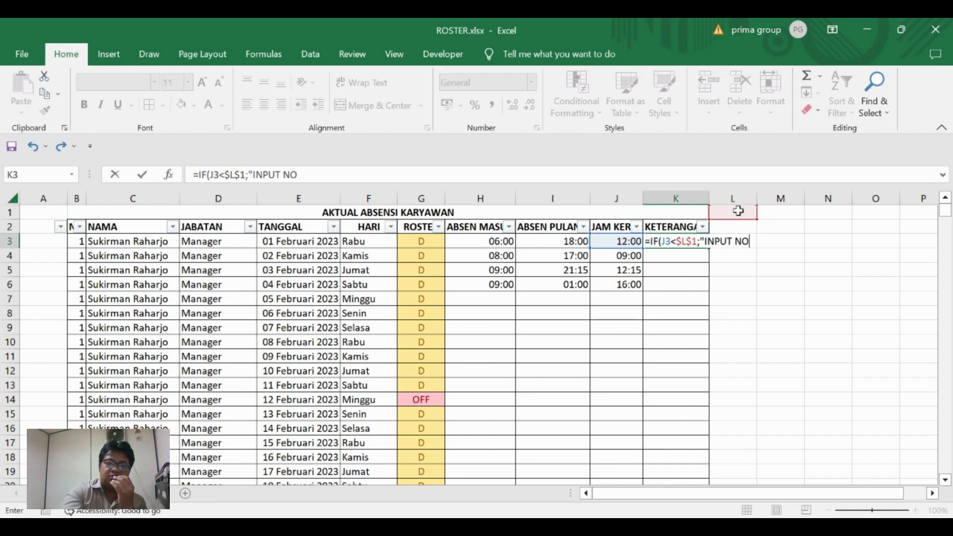
text(TE)
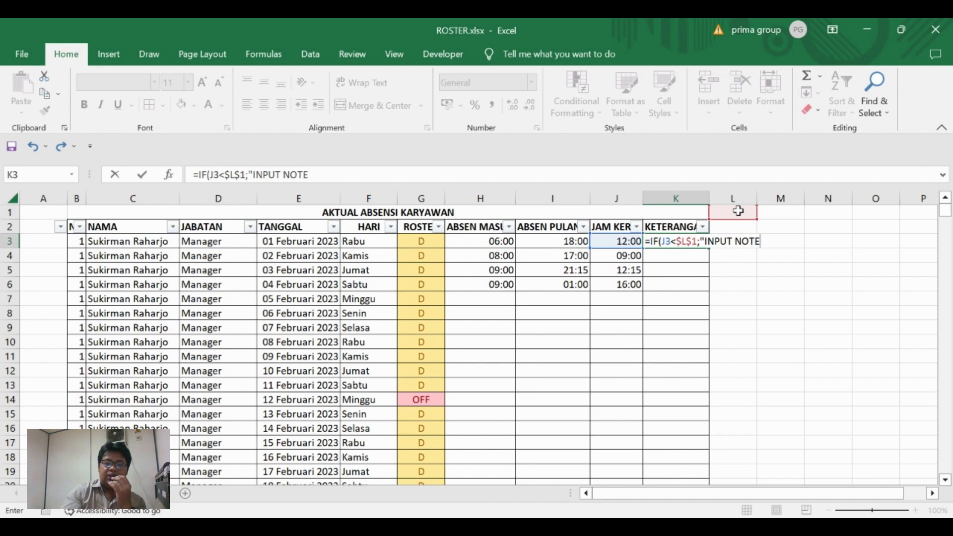
text(";)
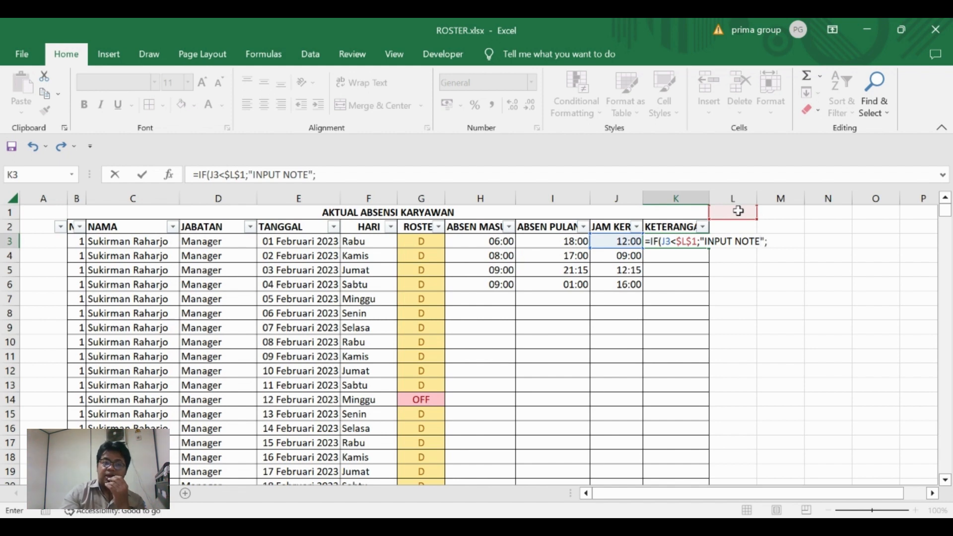
text(""))
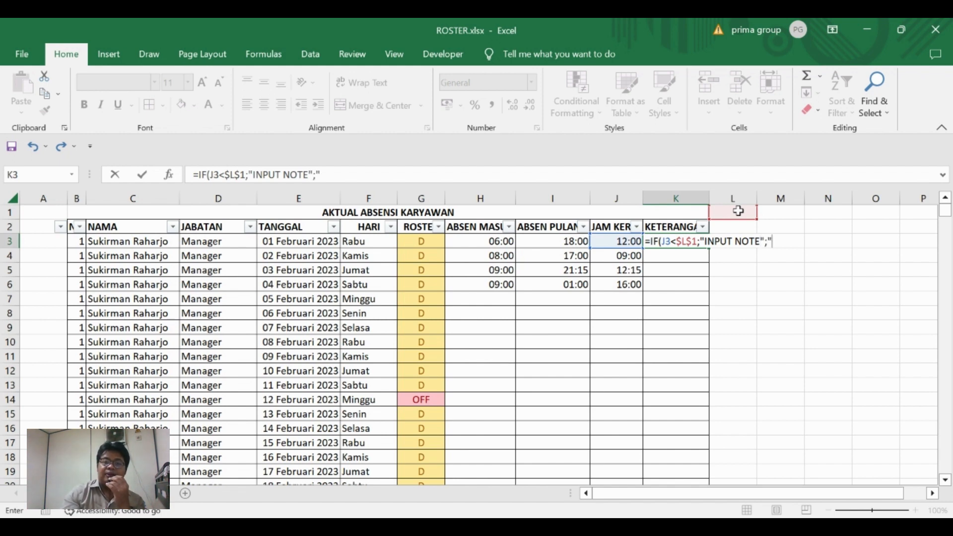
Enter 12:00 in L1 as the minimum working-hours reference for the KETERANGAN formula
key(Right)
key(Up)
key(Up)
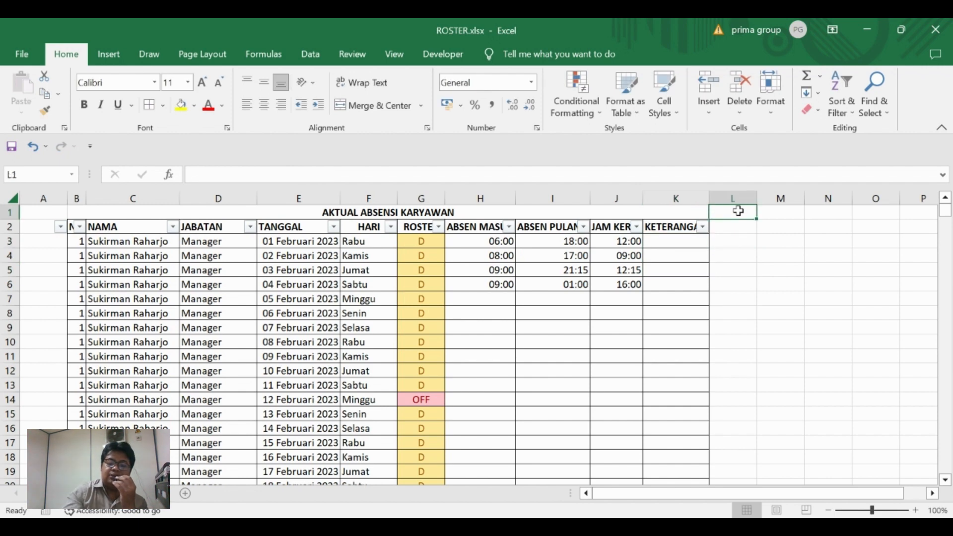
text(12:)
text(00)
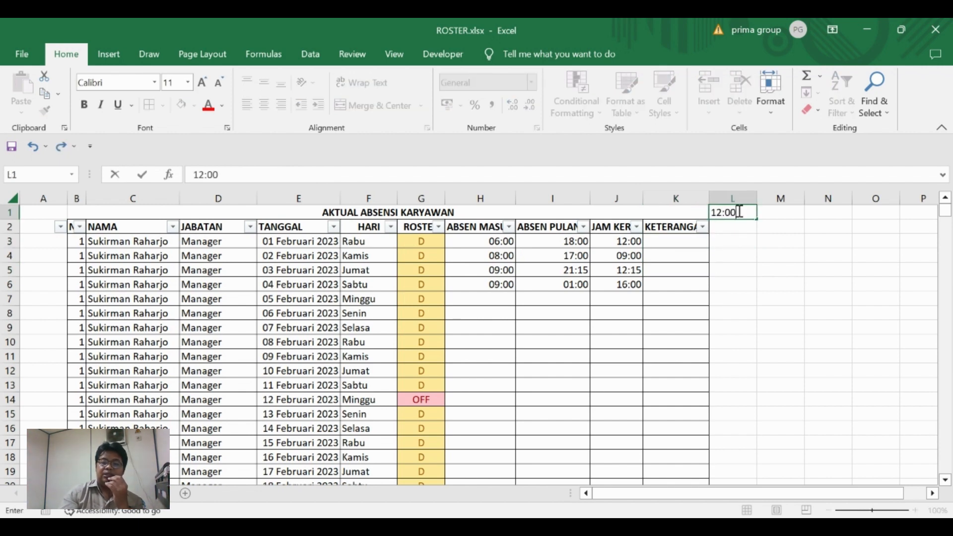
key(Return)
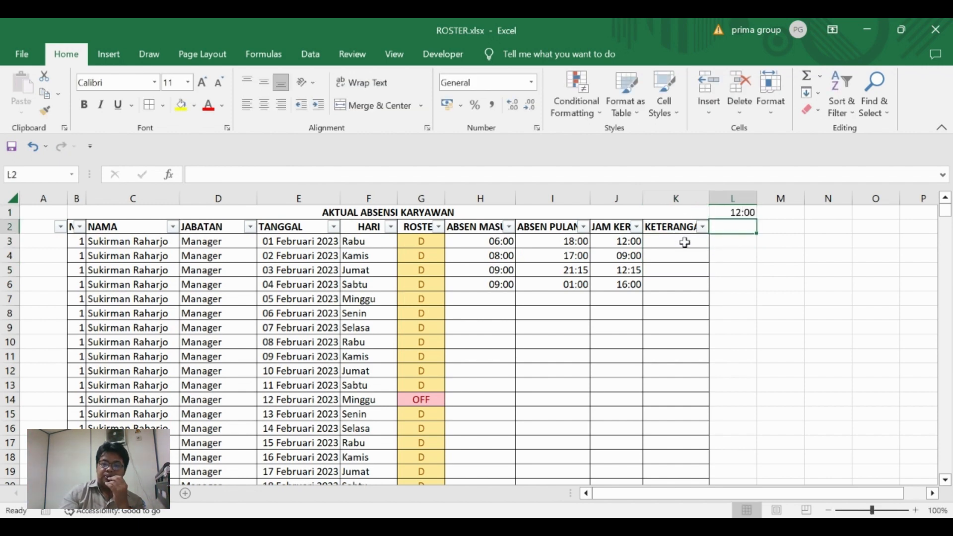
Fill the K3 formula down the whole KETERANGAN column and check its copy in K4
click(683, 241)
double_click(711, 250)
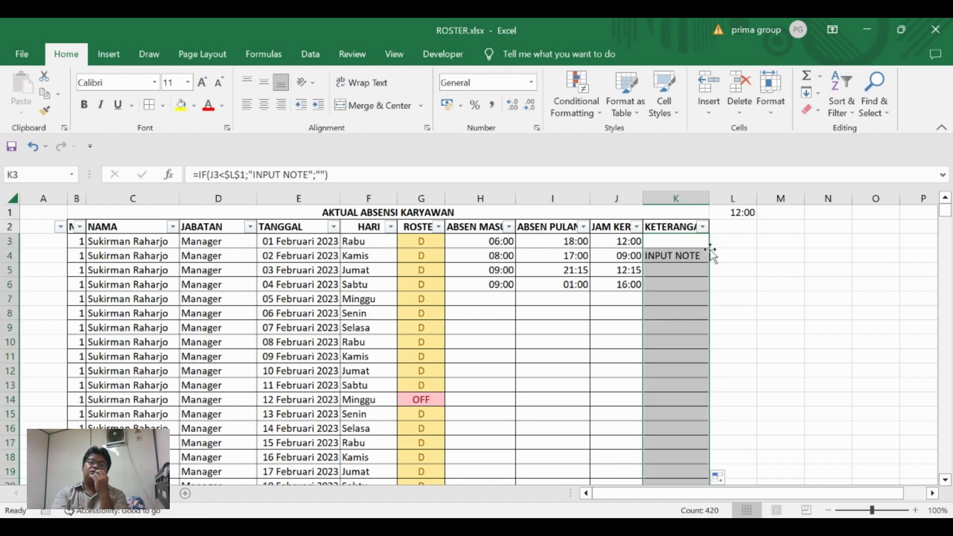
click(692, 256)
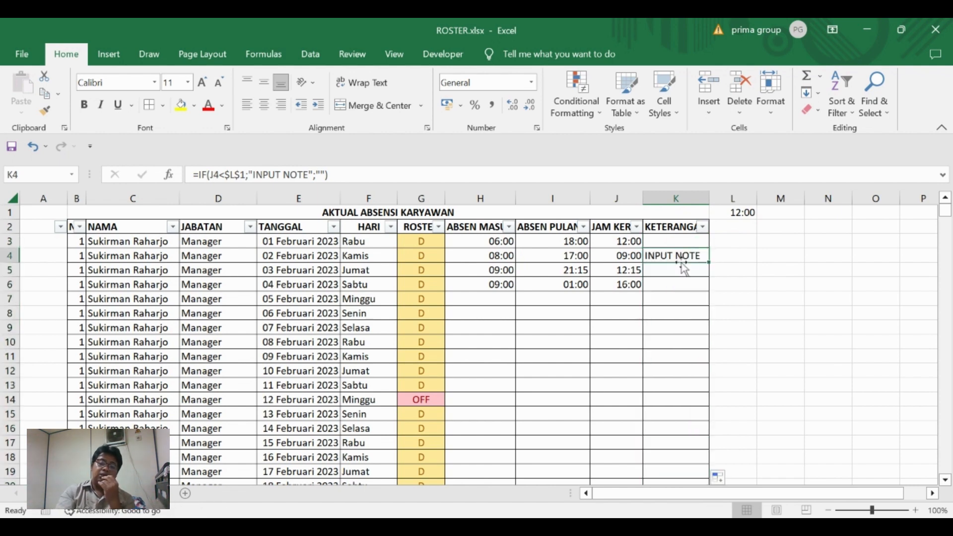
Compare the KETERANGAN notes with JAM KERJA in rows 4 and 5 and in night-shift rows 90 to 92
click(631, 262)
key(Right)
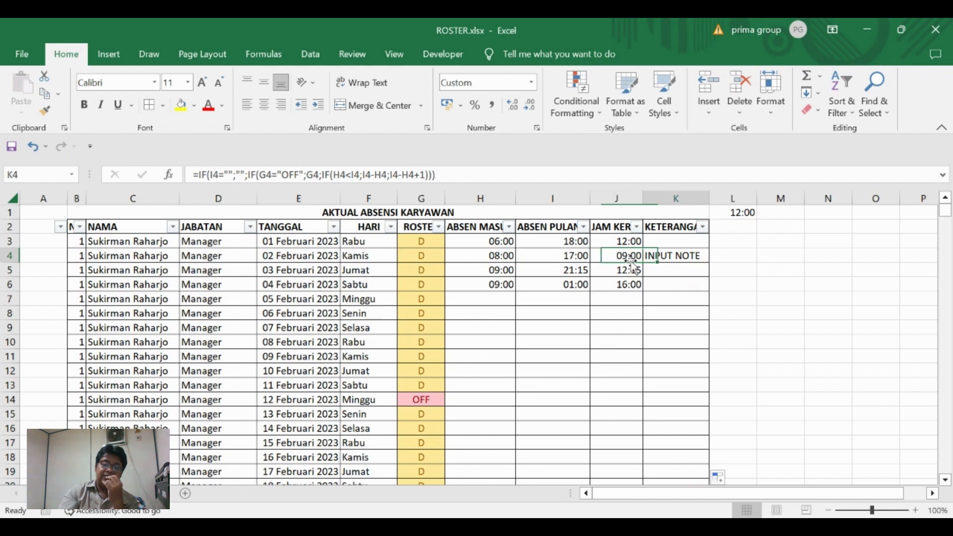
key(Down)
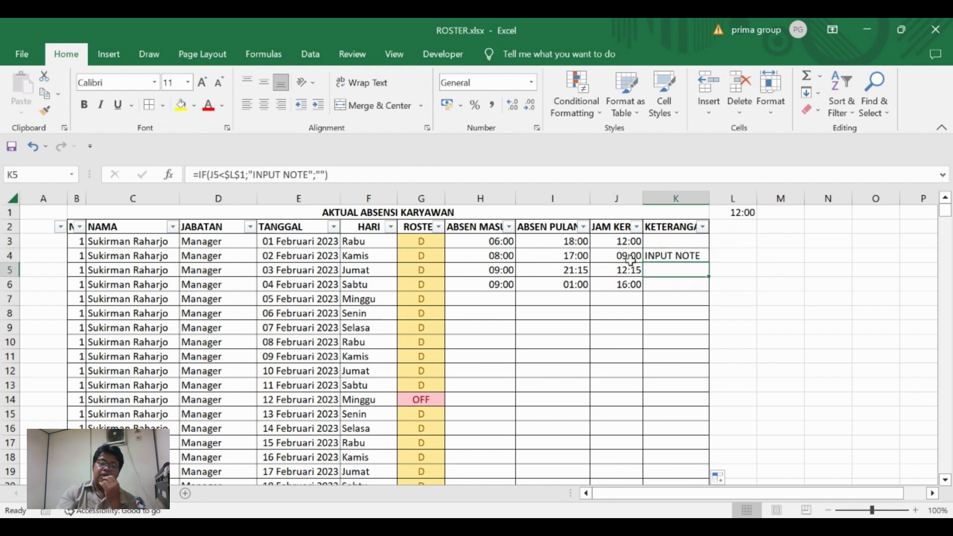
key(Down)
key(Down)
key(Down)
key(Down)
key(Down)
key(Down)
key(Down)
key(Down)
key(Down)
key(Down)
key(Down)
key(Down)
key(Down)
key(Down)
key(Down)
key(Down)
key(Down)
key(Down)
key(Down)
key(Down)
key(Down)
key(Down)
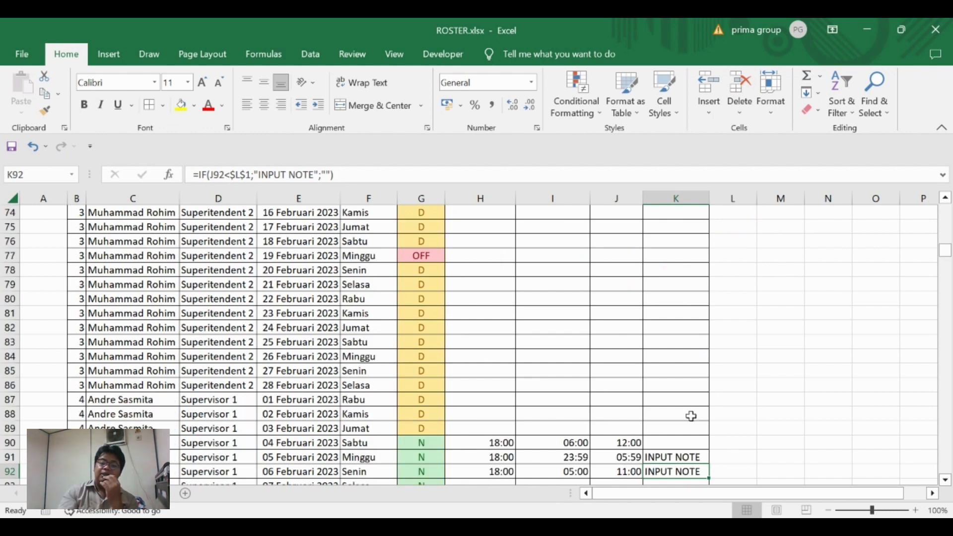
key(Right)
scroll(690, 416, down, 1)
key(Left)
key(Up)
key(Up)
key(Down)
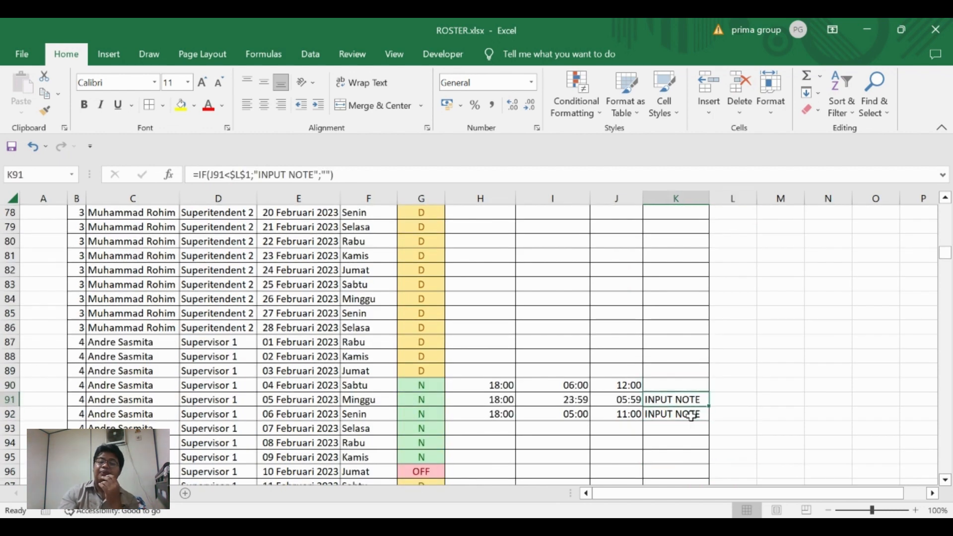
key(Down)
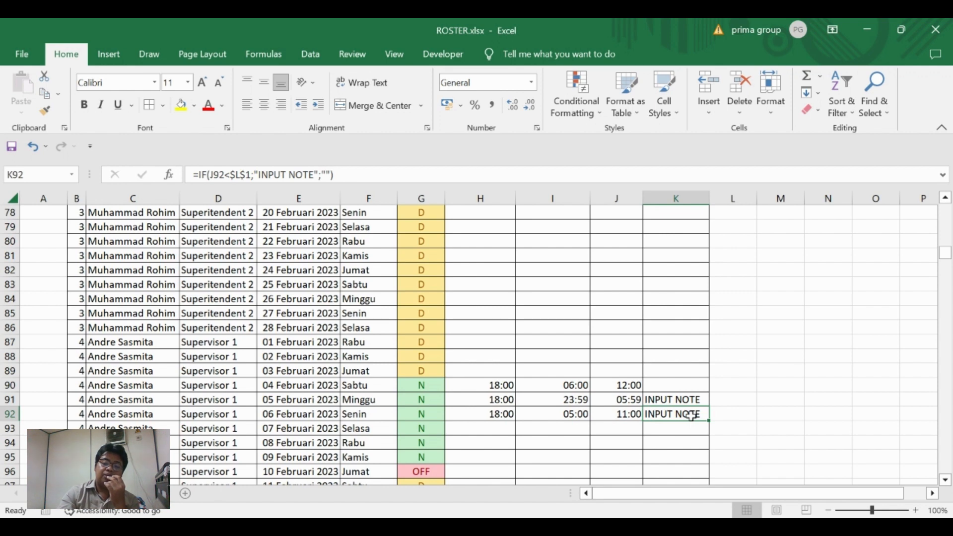
key(Up)
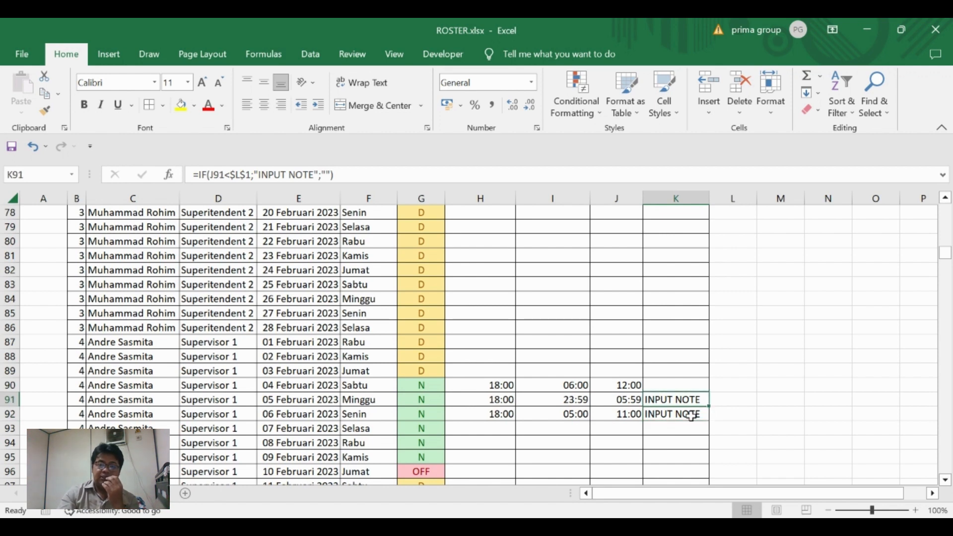
Go back to the first entries and examine the KETERANGAN formula in K4 and the ROSTER lookup formula in G8
key(ctrl+Up)
key(Down)
key(Down)
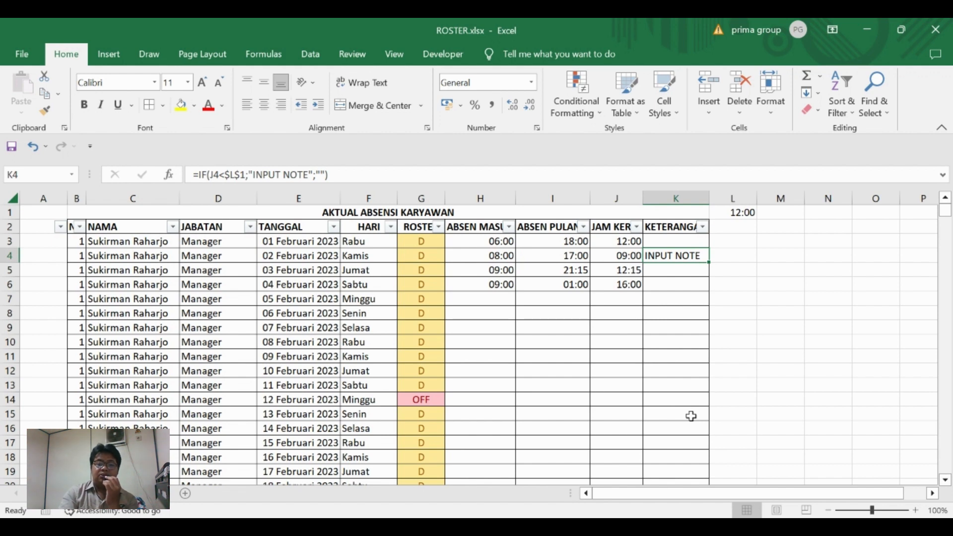
click(429, 318)
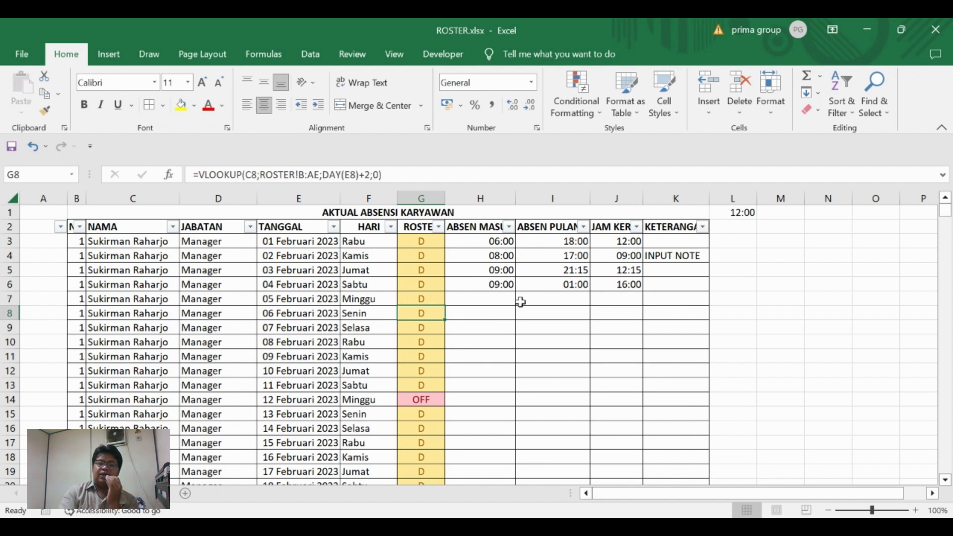
click(531, 305)
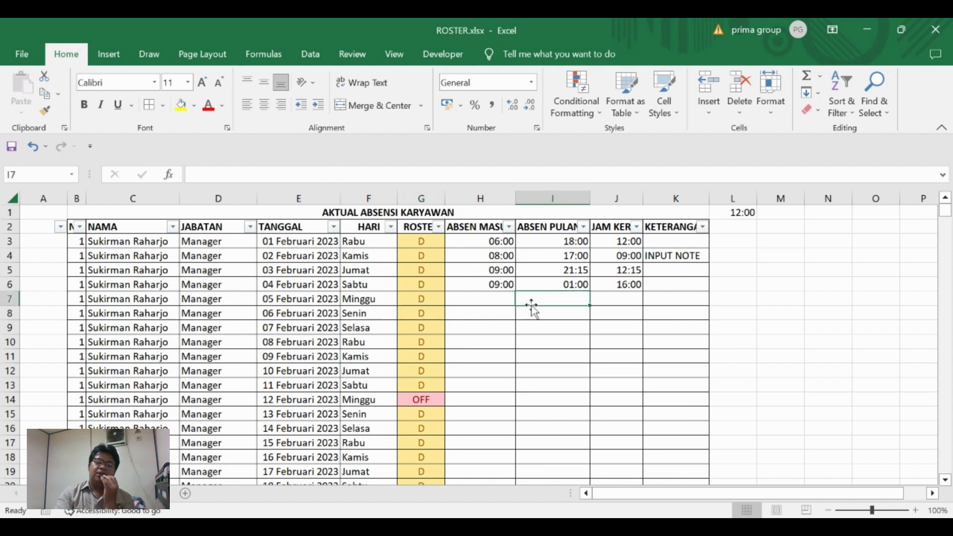